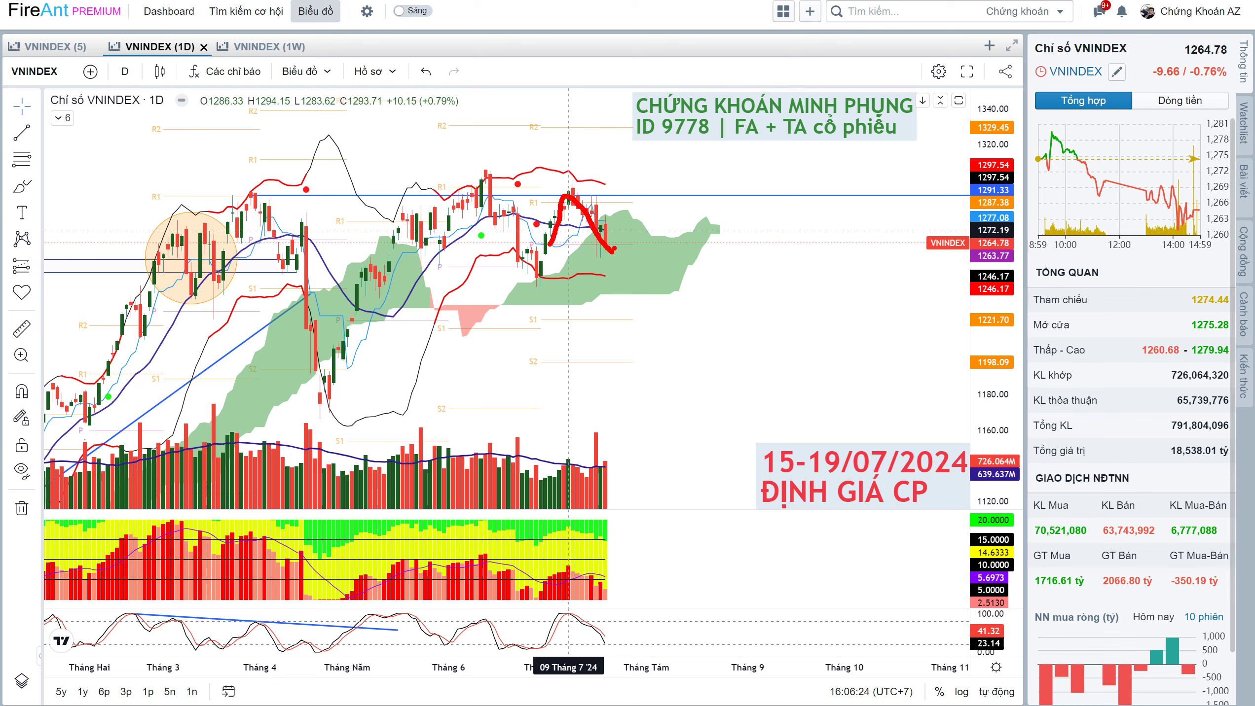
# Annotate the VNINDEX chart with a red stroke and a red-boxed two-line 'NGON BO RE' note, then select the date label
pyautogui.moveTo(632, 297); pyautogui.dragTo(632, 355)
pyautogui.write('G KHOÁN')
pyautogui.press('BackSpace')
pyautogui.press('BackSpace')
pyautogui.press('BackSpace')
pyautogui.write('NGON')
pyautogui.press('Return')
pyautogui.write('BO ')
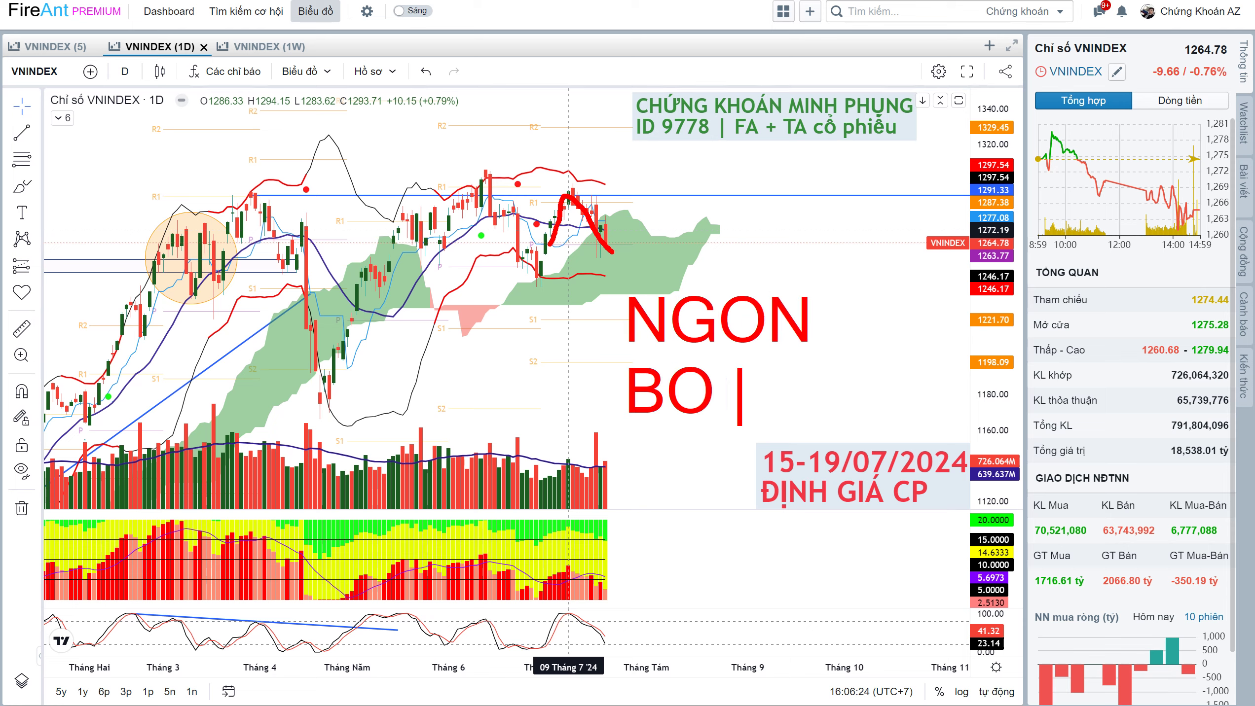
pyautogui.write('RE')
pyautogui.moveTo(613, 279); pyautogui.dragTo(849, 503)
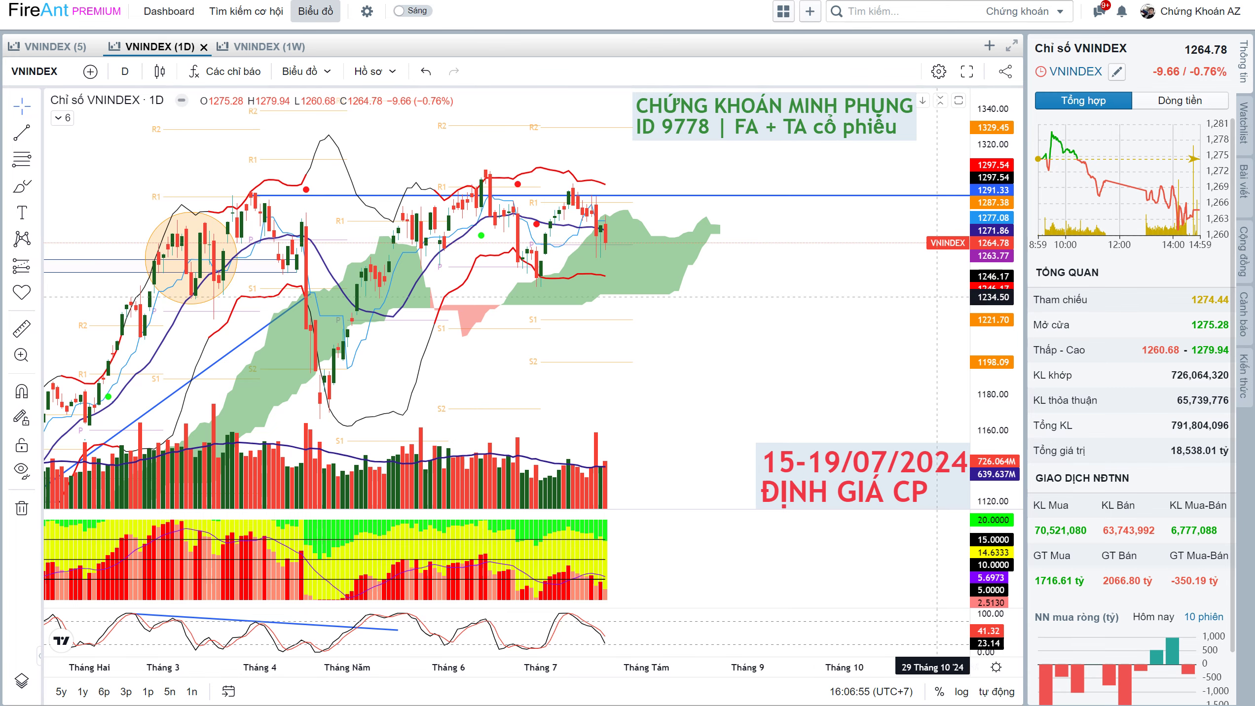
pyautogui.click(826, 452)
# Edit the pinned date label to 22-26/07/2024, then load MBB's daily chart
pyautogui.doubleClick(827, 452)
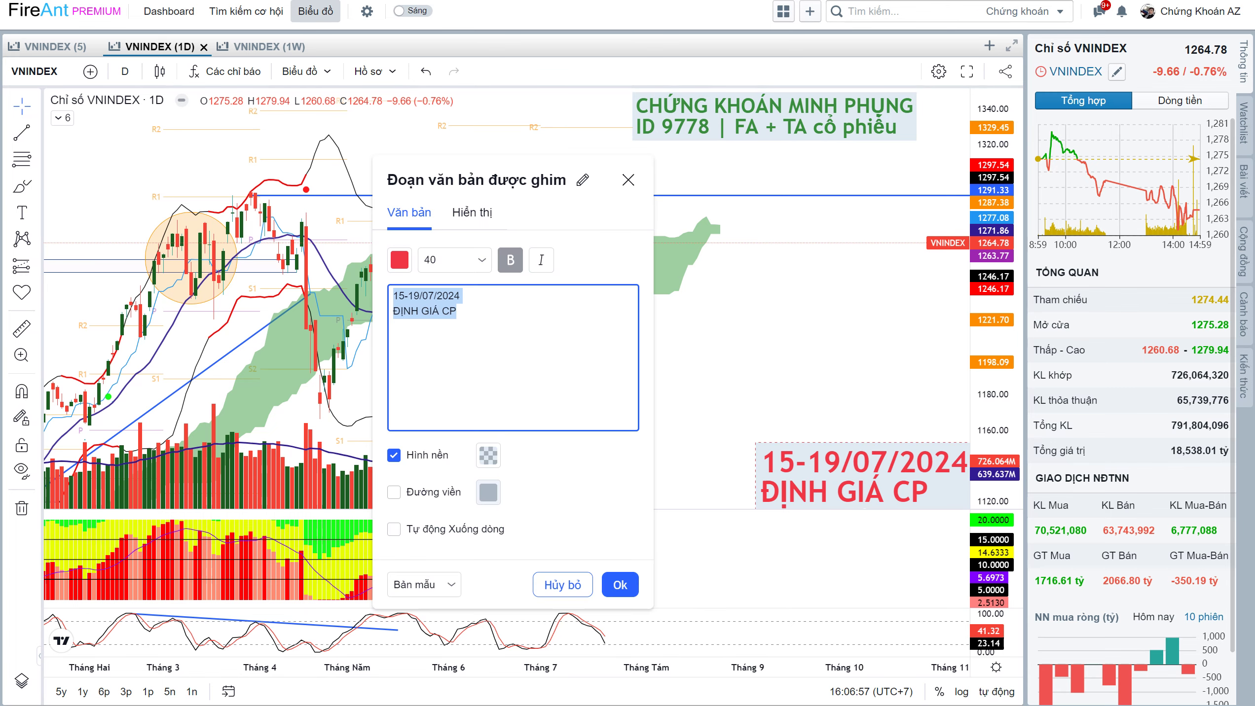
pyautogui.click(393, 296)
pyautogui.hotkey('shift', 'Right')
pyautogui.hotkey('shift', 'Right')
pyautogui.write('22')
pyautogui.hotkey('shift', 'Right')
pyautogui.hotkey('shift', 'Right')
pyautogui.write('26')
pyautogui.click(620, 585)
pyautogui.write('MBB')
pyautogui.press('Return')
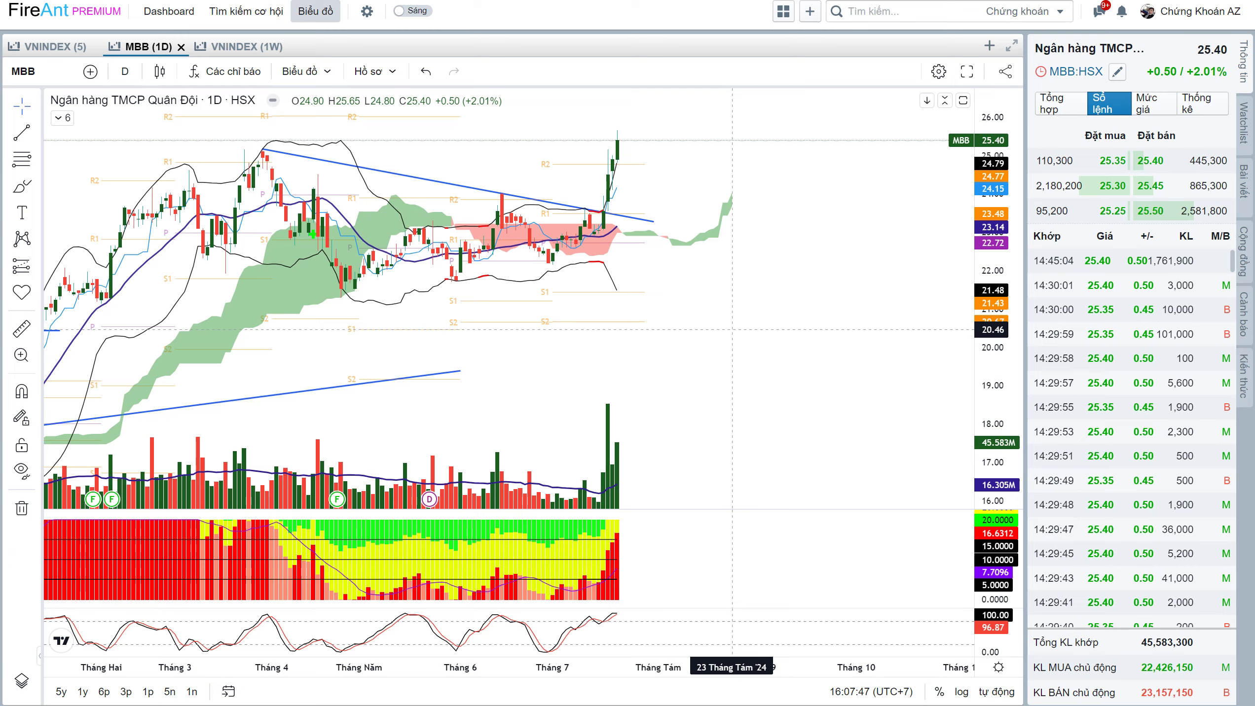
# Zoom out and pan through MBB's longer price history, then load ACB's daily chart
pyautogui.scroll(-1, 765, 327)
pyautogui.scroll(-1, 764, 327)
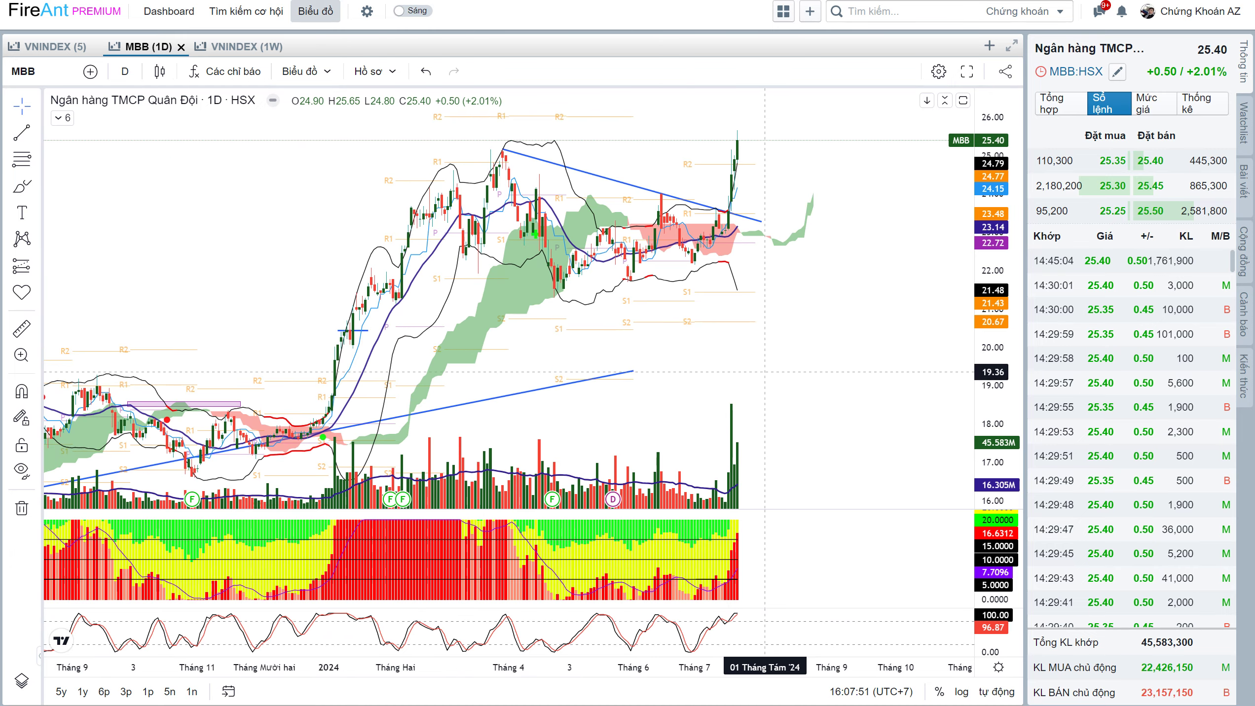
pyautogui.hscroll(2, 765, 372)
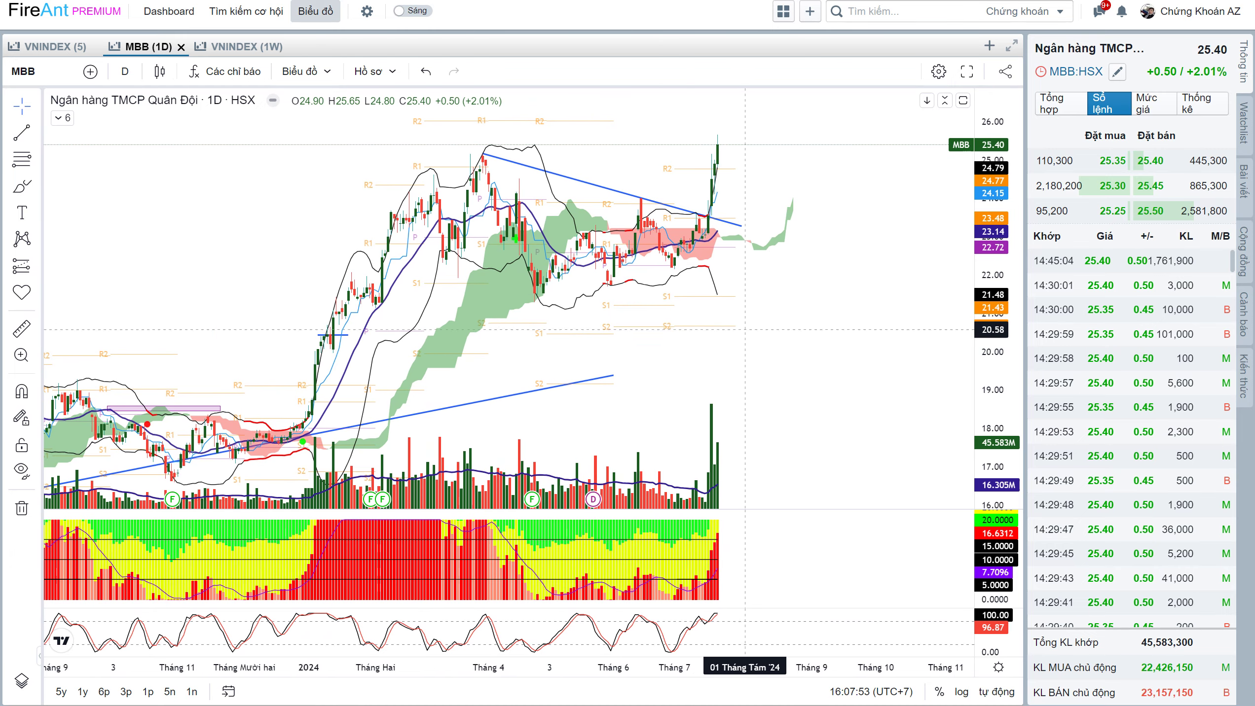
pyautogui.hscroll(3, 758, 167)
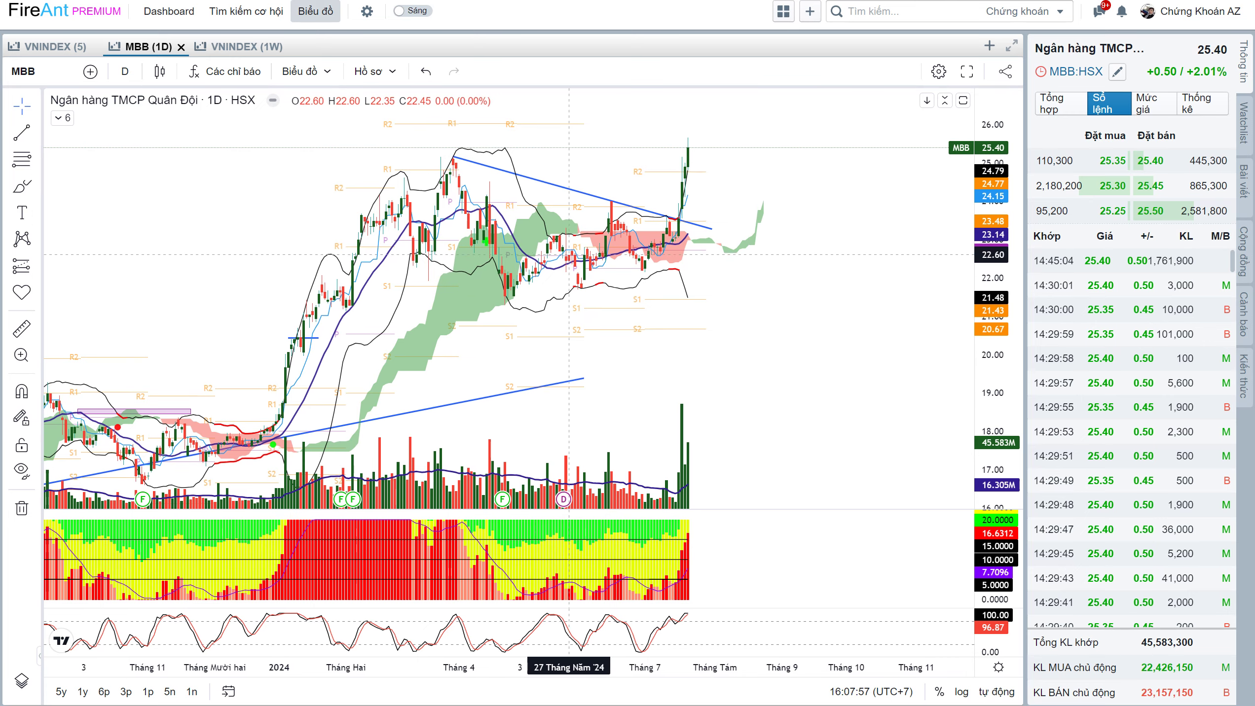
pyautogui.write('ACB')
pyautogui.press('Return')
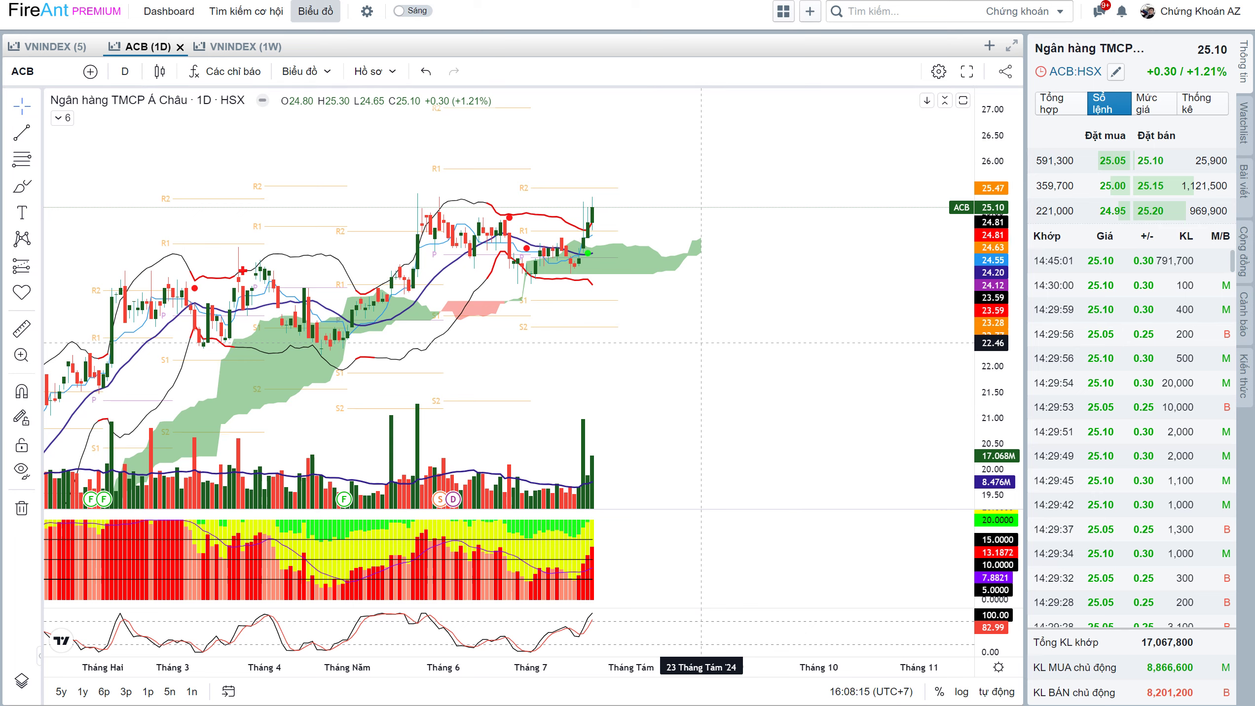
# Circle ACB's latest volume bars and mark the candles in red, then check the Excel sector sheet
pyautogui.moveTo(607, 415); pyautogui.dragTo(608, 388)
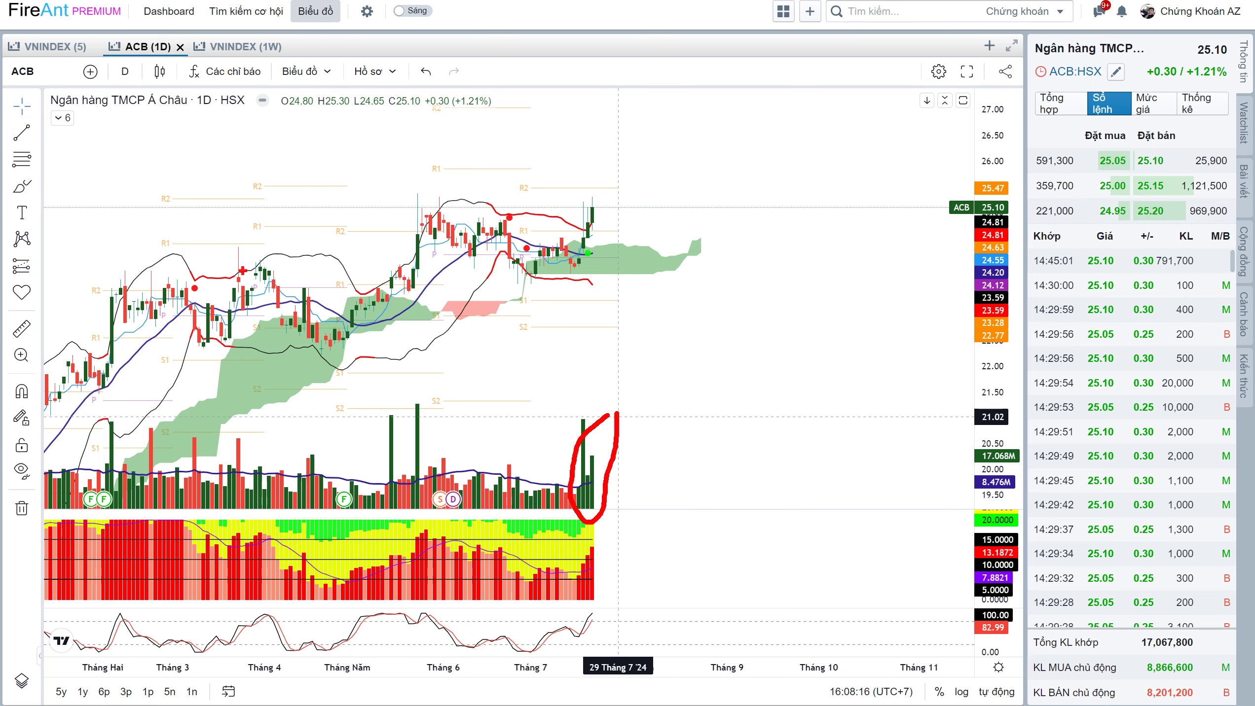
pyautogui.moveTo(433, 219)
pyautogui.mouseDown()
pyautogui.moveTo(574, 262)
pyautogui.moveTo(612, 207)
pyautogui.mouseUp()
pyautogui.hotkey('alt', 'Tab')
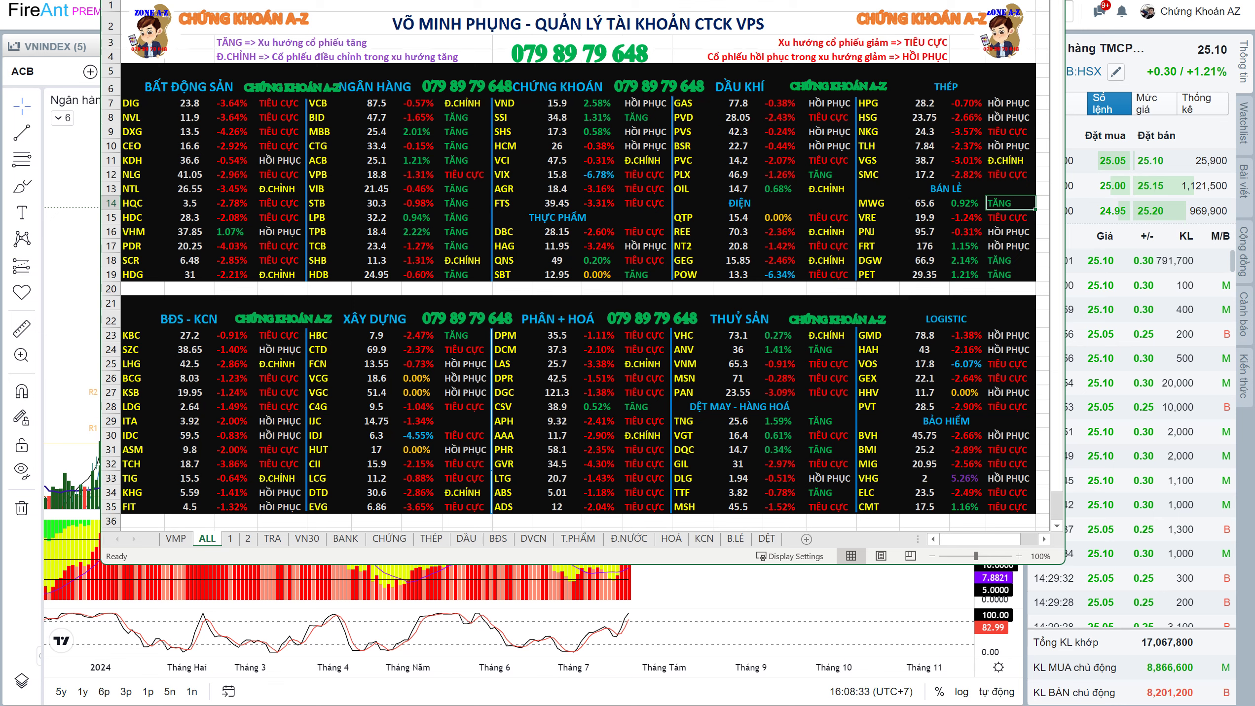
# Return to FireAnt and pan back through the weekly VNINDEX chart
pyautogui.click(94, 638)
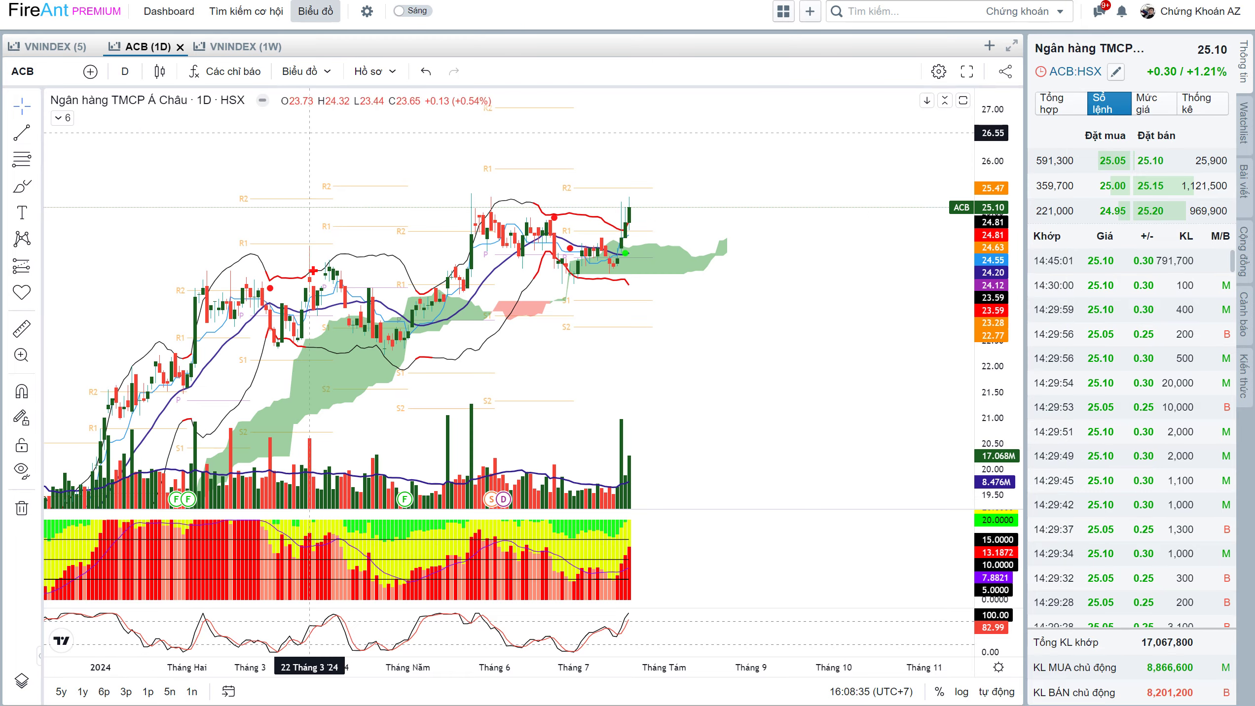
pyautogui.click(237, 46)
pyautogui.moveTo(723, 398)
pyautogui.mouseDown()
pyautogui.moveTo(747, 395)
pyautogui.moveTo(624, 383)
pyautogui.moveTo(613, 399)
pyautogui.moveTo(630, 410)
pyautogui.mouseUp()
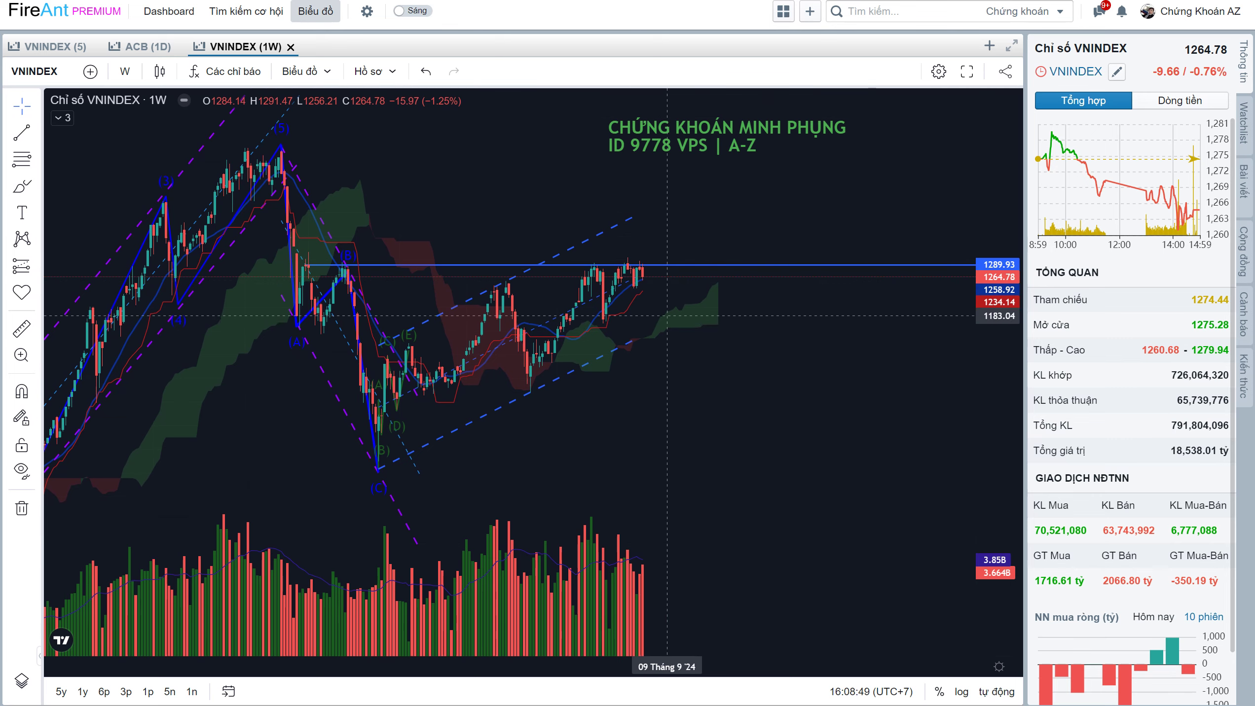
# Zoom the weekly chart, then go back to ACB's daily chart and zoom out
pyautogui.scroll(-1, 670, 324)
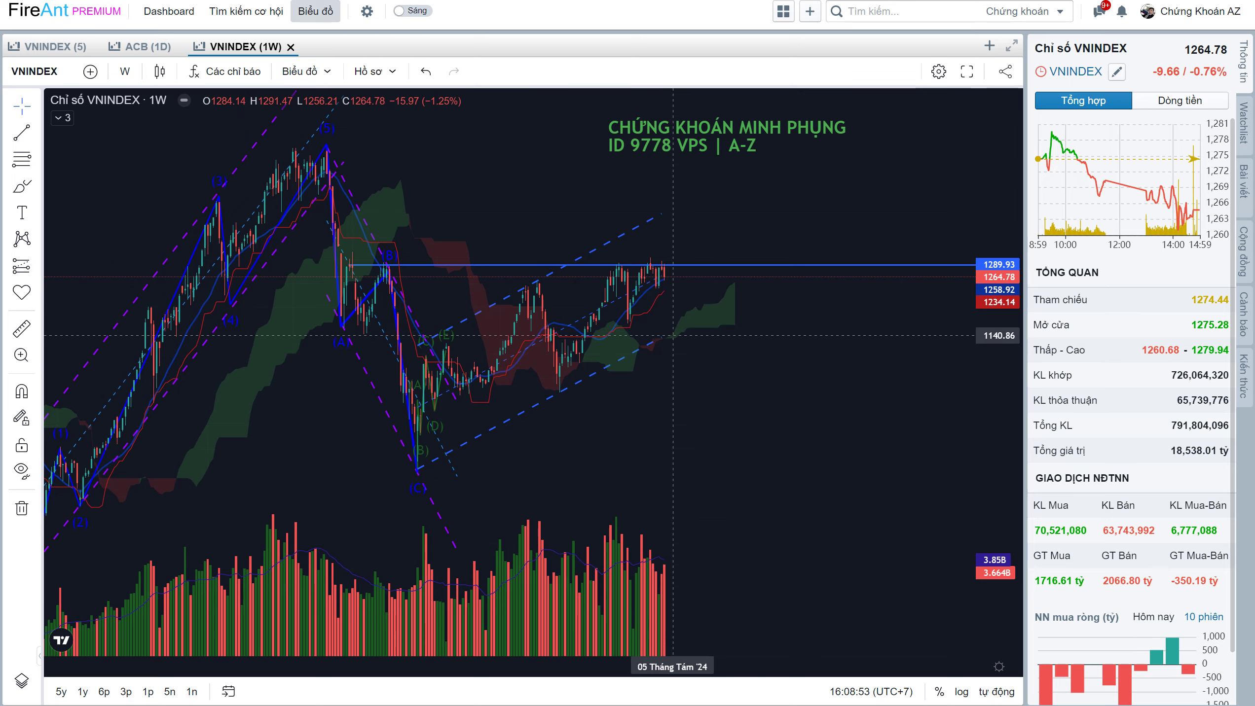
pyautogui.click(139, 46)
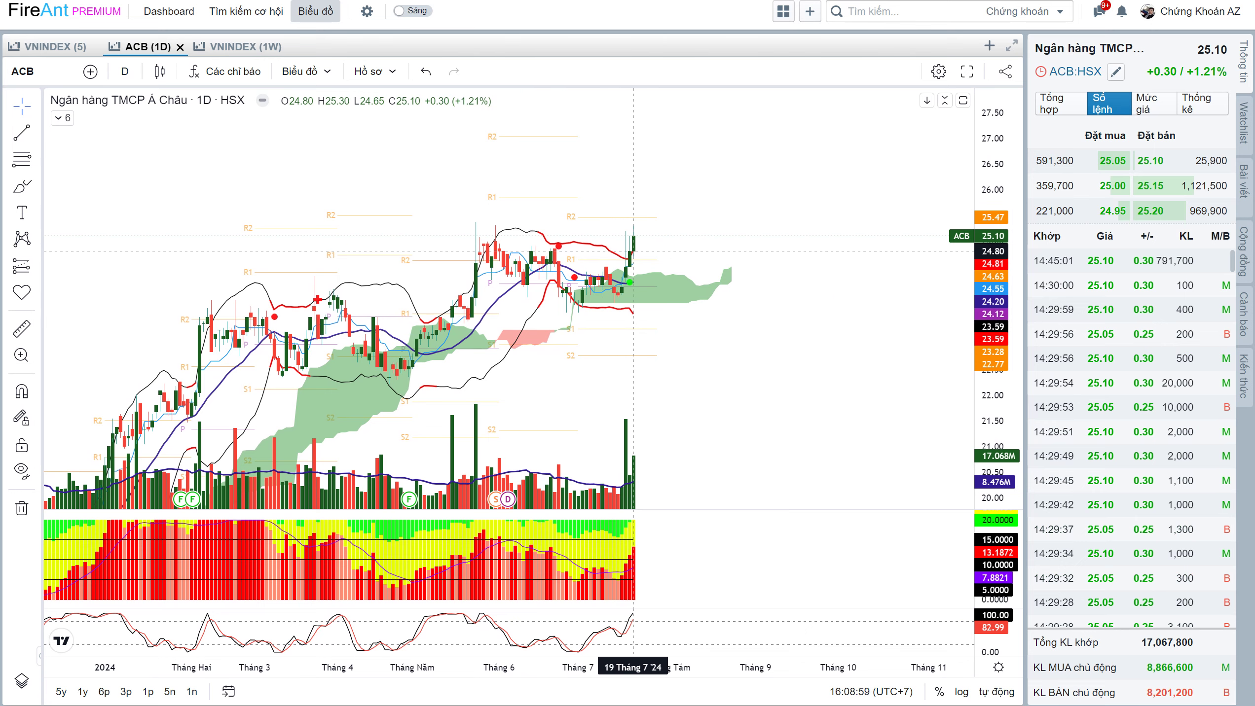
pyautogui.scroll(-1, 661, 281)
pyautogui.scroll(-1, 655, 302)
pyautogui.scroll(-1, 654, 309)
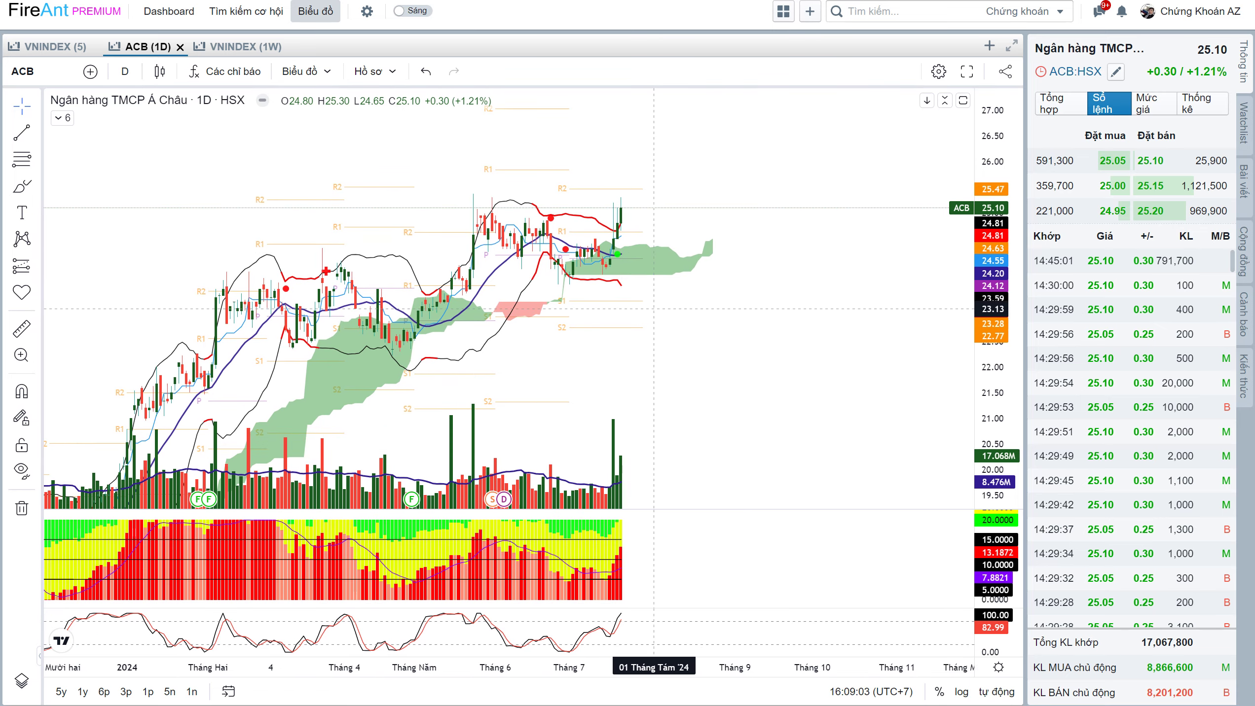
# Load MBB's daily chart and zoom out, then switch to FRT's daily chart
pyautogui.write('MBB')
pyautogui.press('Return')
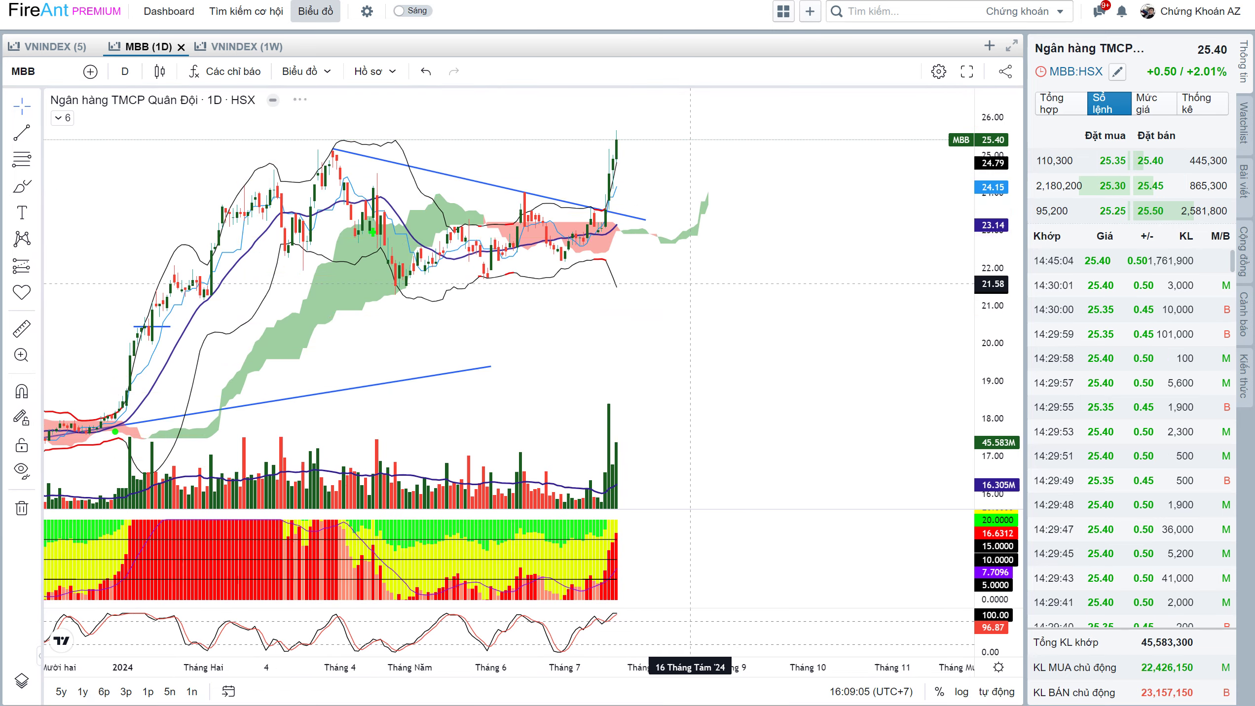
pyautogui.scroll(-1, 707, 306)
pyautogui.scroll(-1, 742, 322)
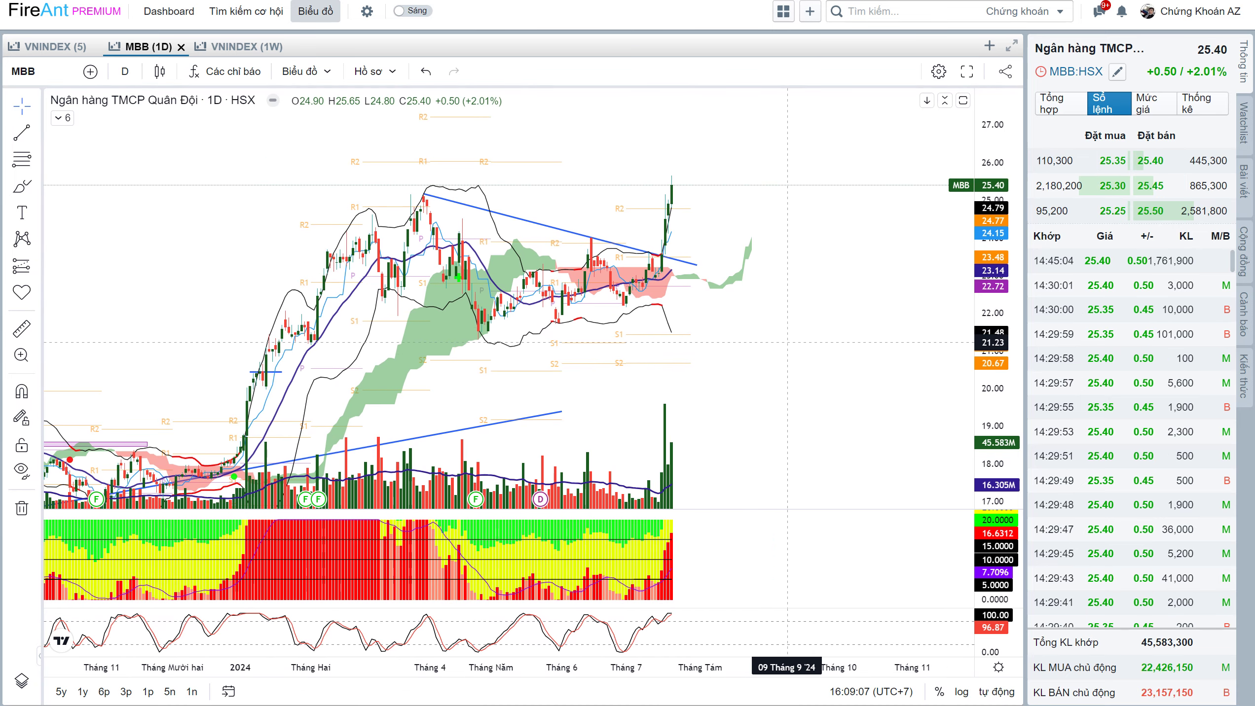
pyautogui.write('FRT')
pyautogui.press('Return')
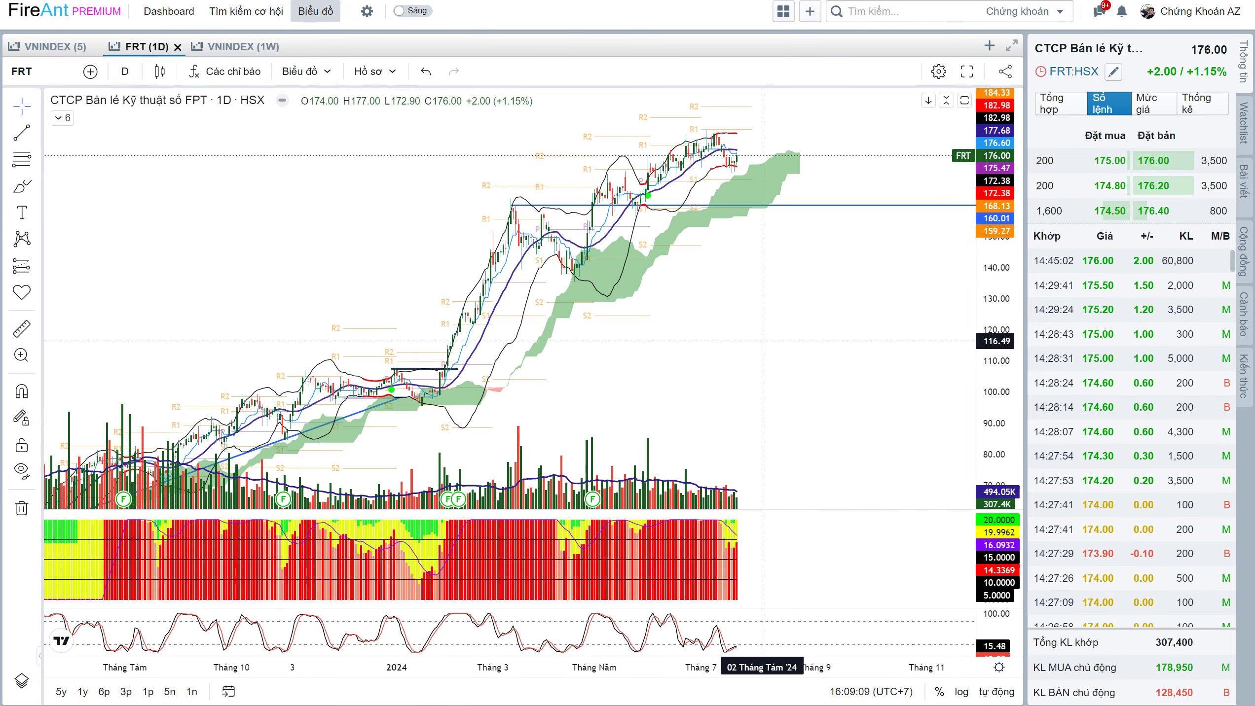
# Measure FRT's 75.59% rise from 100.58 and DGC's 19.59% range from 100.91 to 120.67
pyautogui.keyDown('shift'); pyautogui.click(752, 390); pyautogui.keyUp('shift')
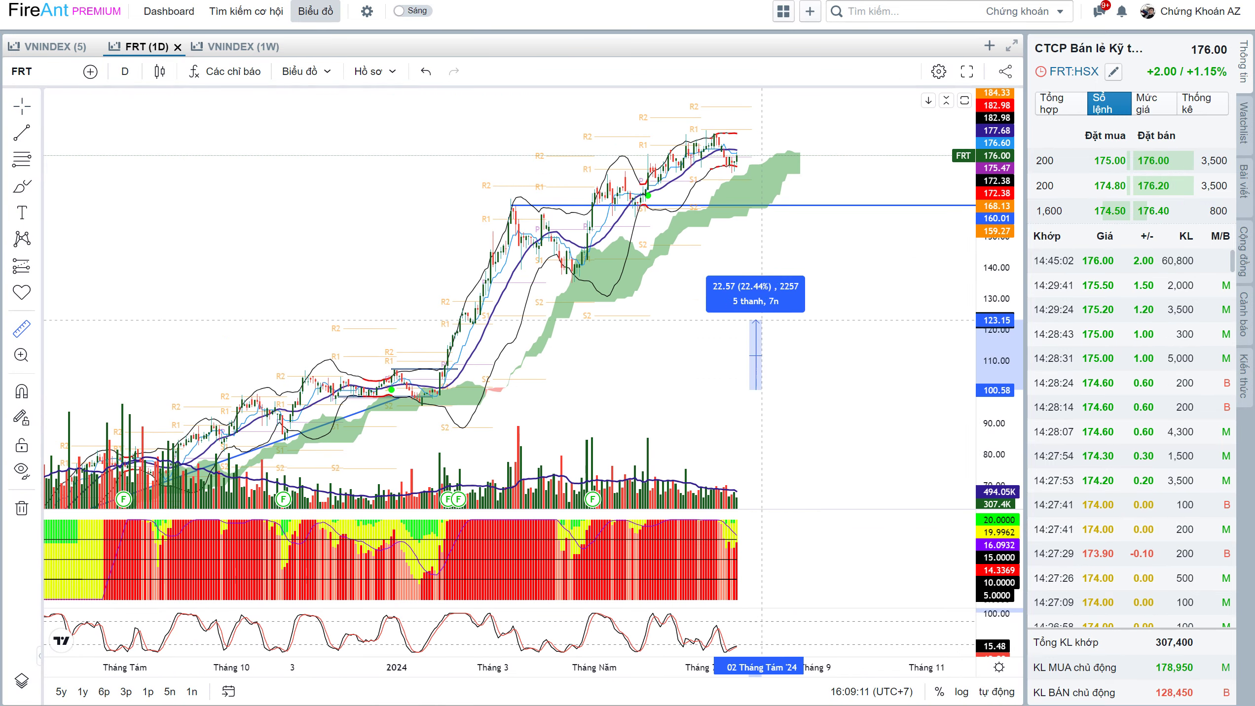
pyautogui.click(790, 155)
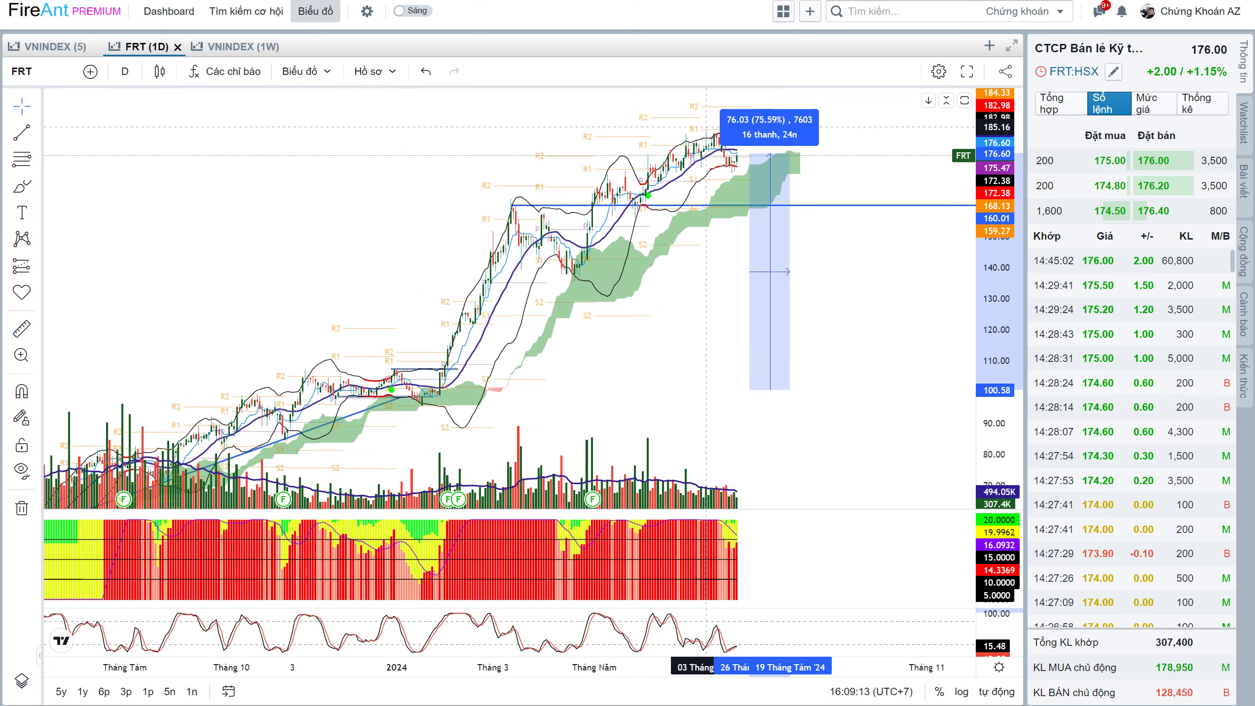
pyautogui.write('DGC')
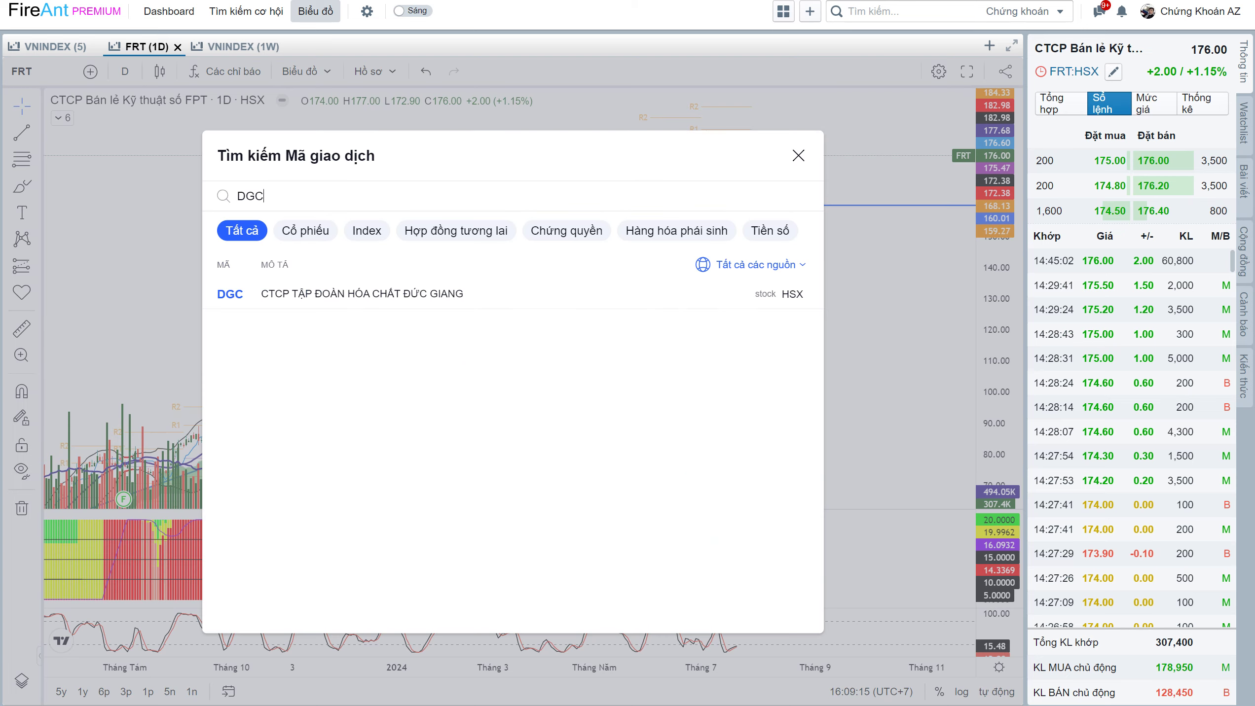
pyautogui.press('Return')
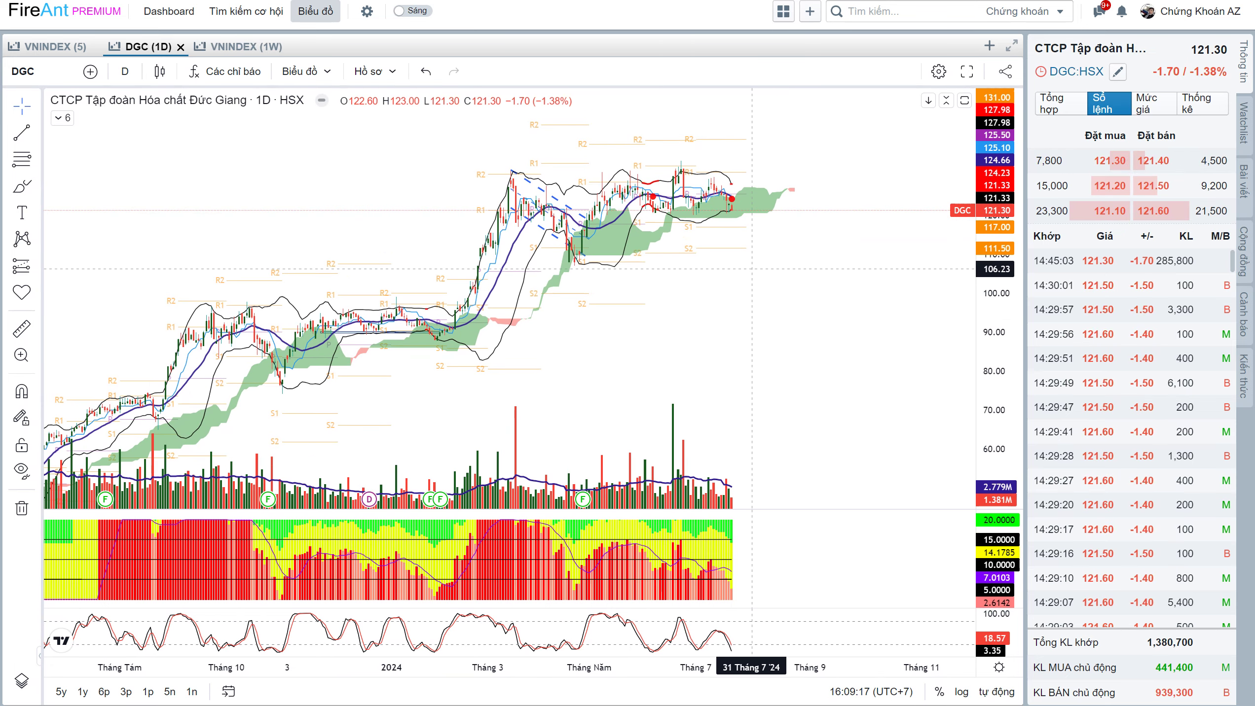
pyautogui.keyDown('shift'); pyautogui.click(747, 289); pyautogui.keyUp('shift')
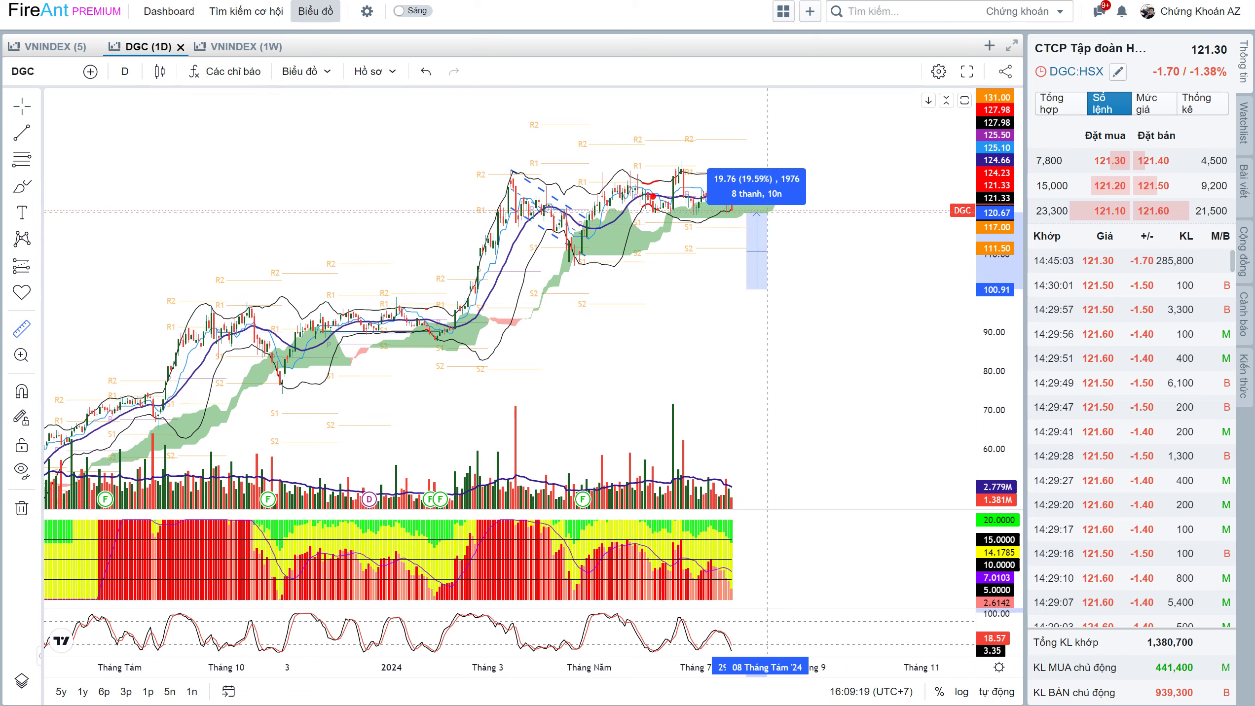
pyautogui.click(767, 211)
pyautogui.click(817, 251)
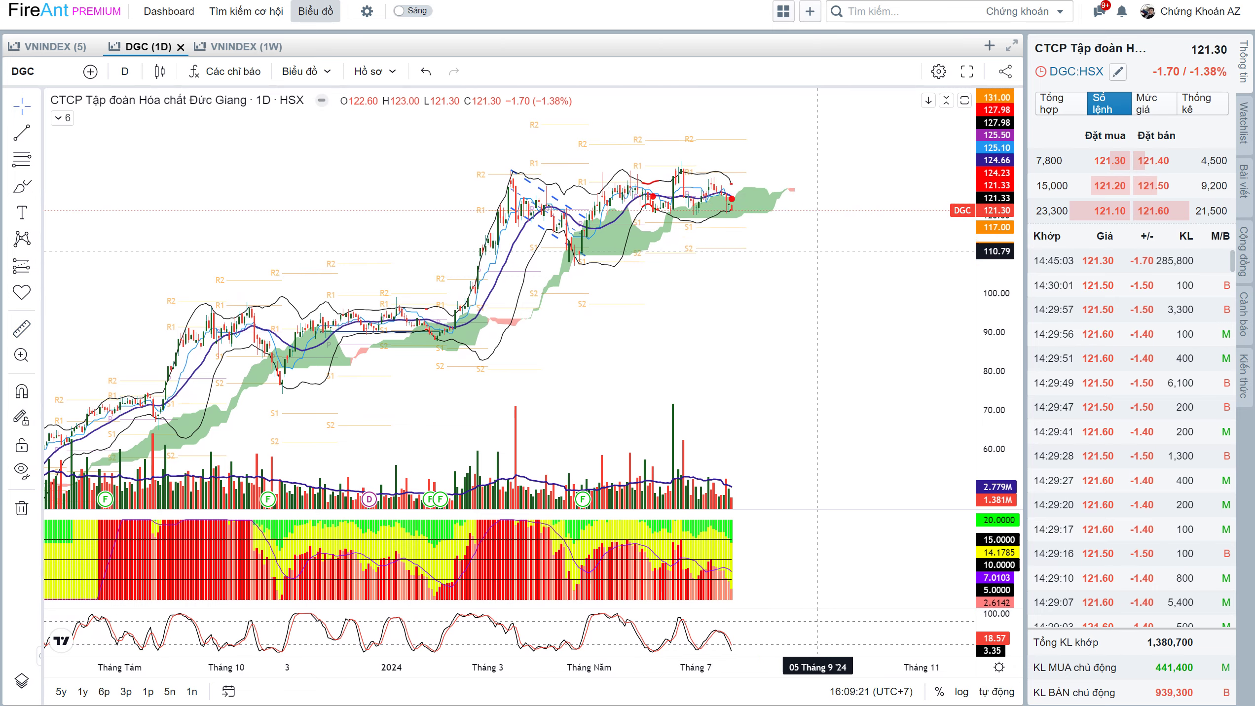
# Pan the DGC chart across recent bars, then load REE's daily chart
pyautogui.moveTo(818, 252); pyautogui.dragTo(800, 271)
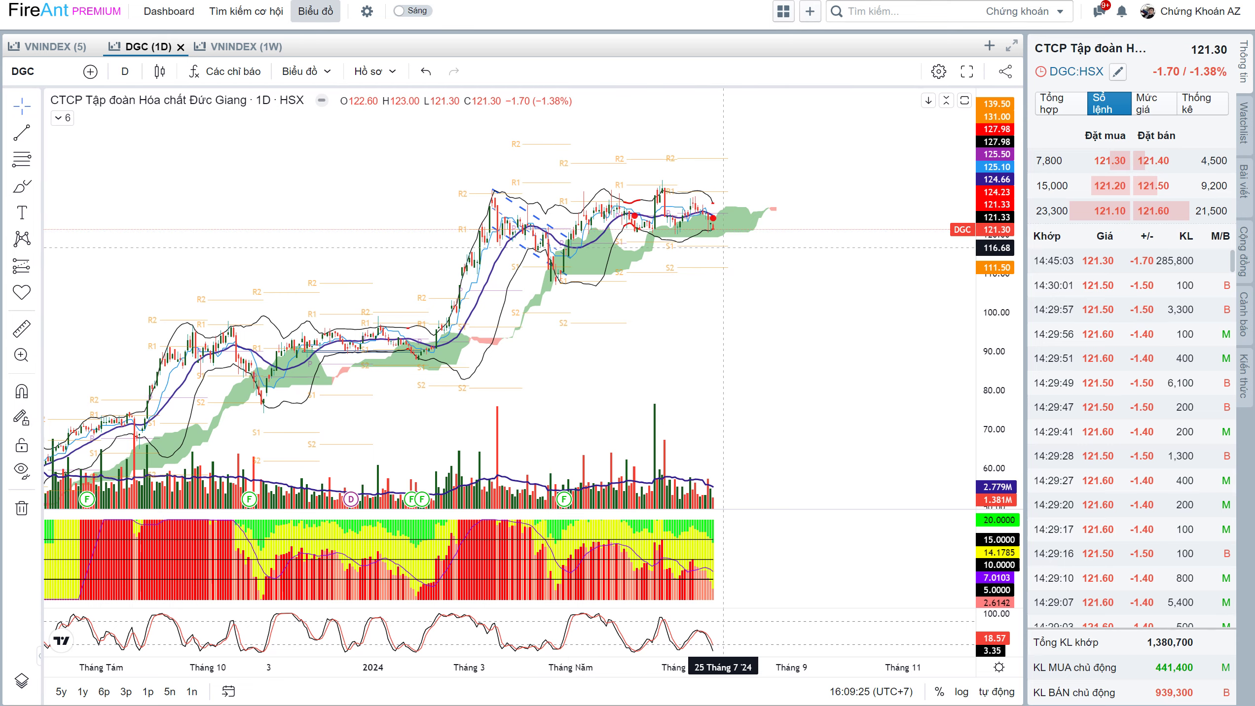
pyautogui.moveTo(799, 267); pyautogui.dragTo(742, 322)
pyautogui.write('REE')
pyautogui.press('Return')
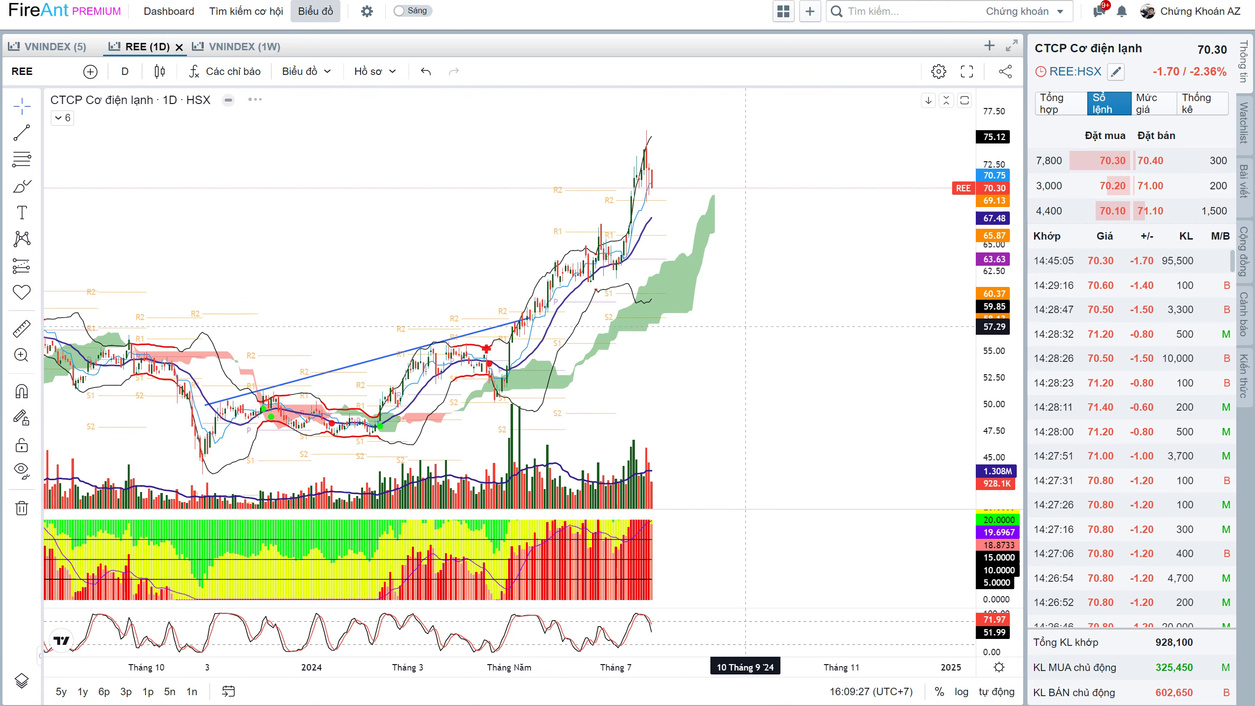
# Zoom into the REE chart, then switch to VNINDEX through the symbol search and pan its timeline
pyautogui.scroll(1, 749, 322)
pyautogui.scroll(1, 755, 319)
pyautogui.scroll(1, 762, 314)
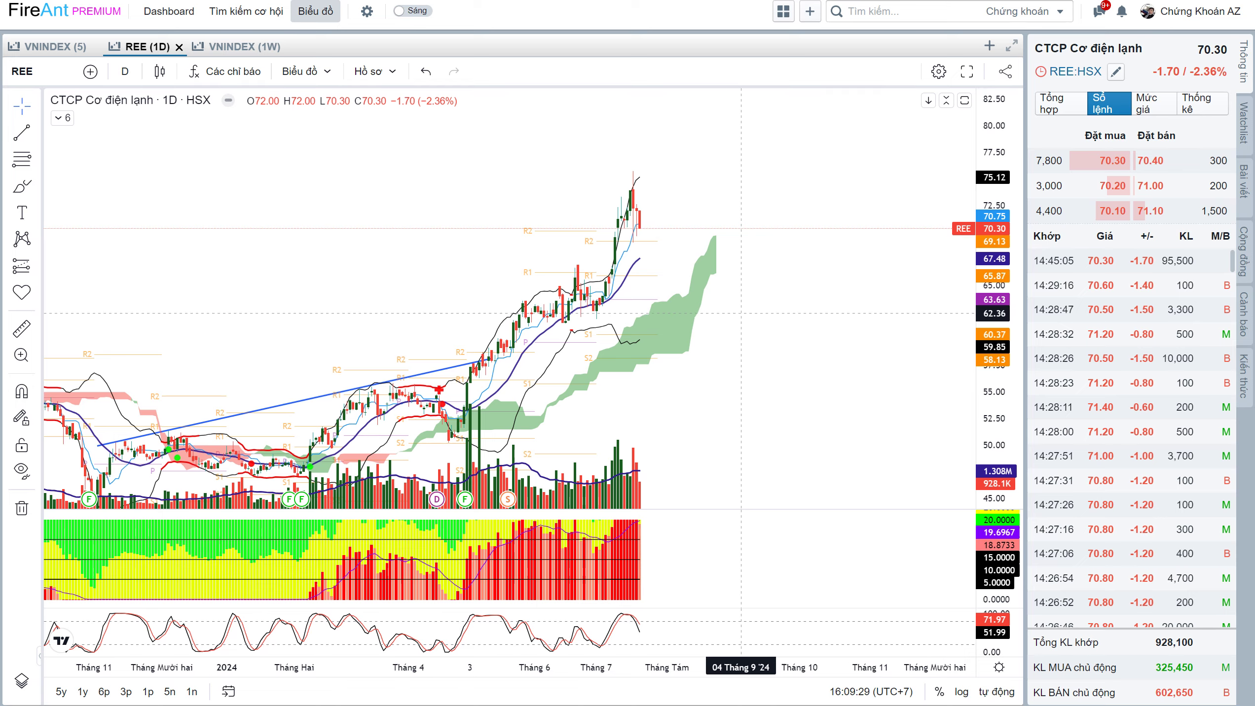
pyautogui.scroll(2, 742, 302)
pyautogui.scroll(1, 692, 282)
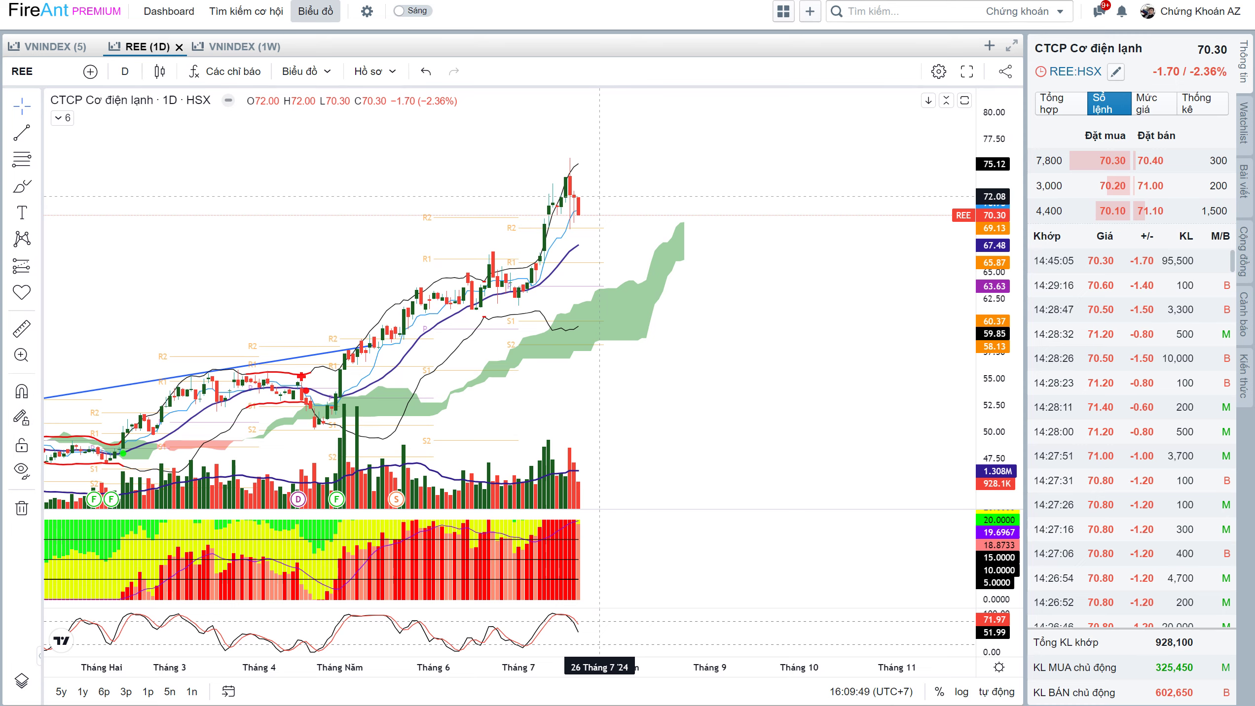
pyautogui.moveTo(625, 240); pyautogui.dragTo(635, 241)
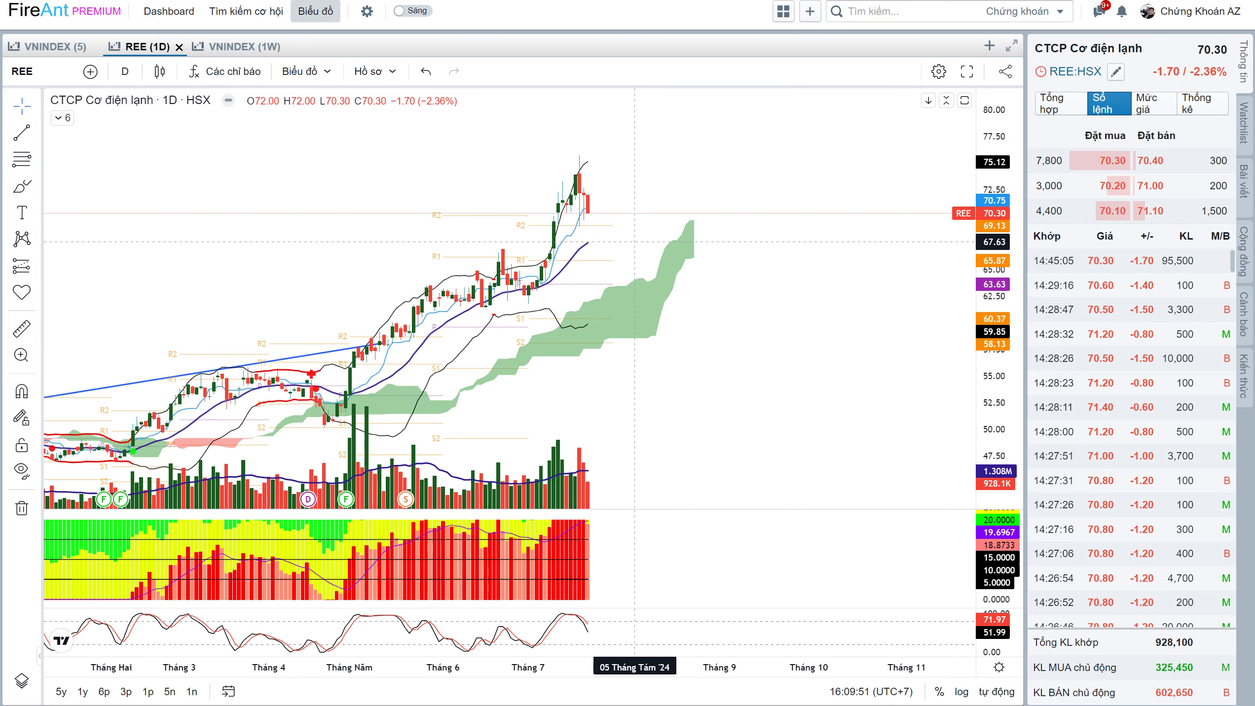
pyautogui.write('VNI')
pyautogui.click(450, 315)
pyautogui.moveTo(554, 319); pyautogui.dragTo(663, 346)
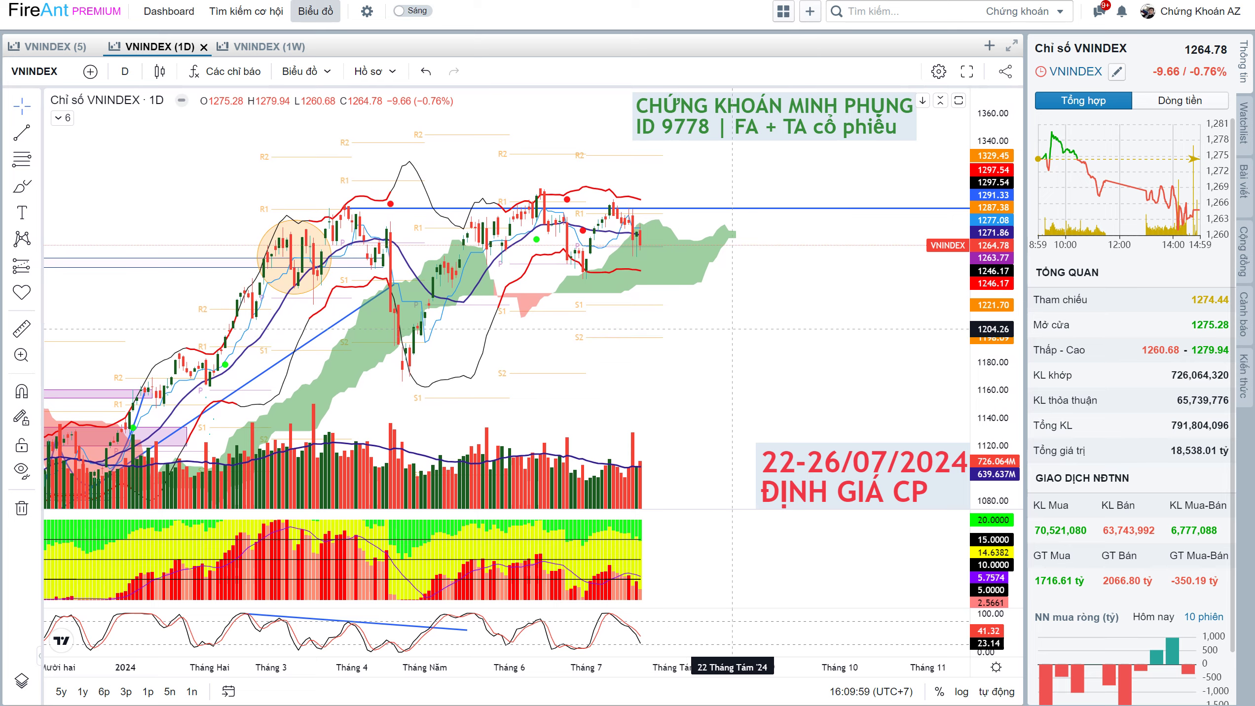
# Load NAB's daily chart and zoom in on its recent bars
pyautogui.write('NAB')
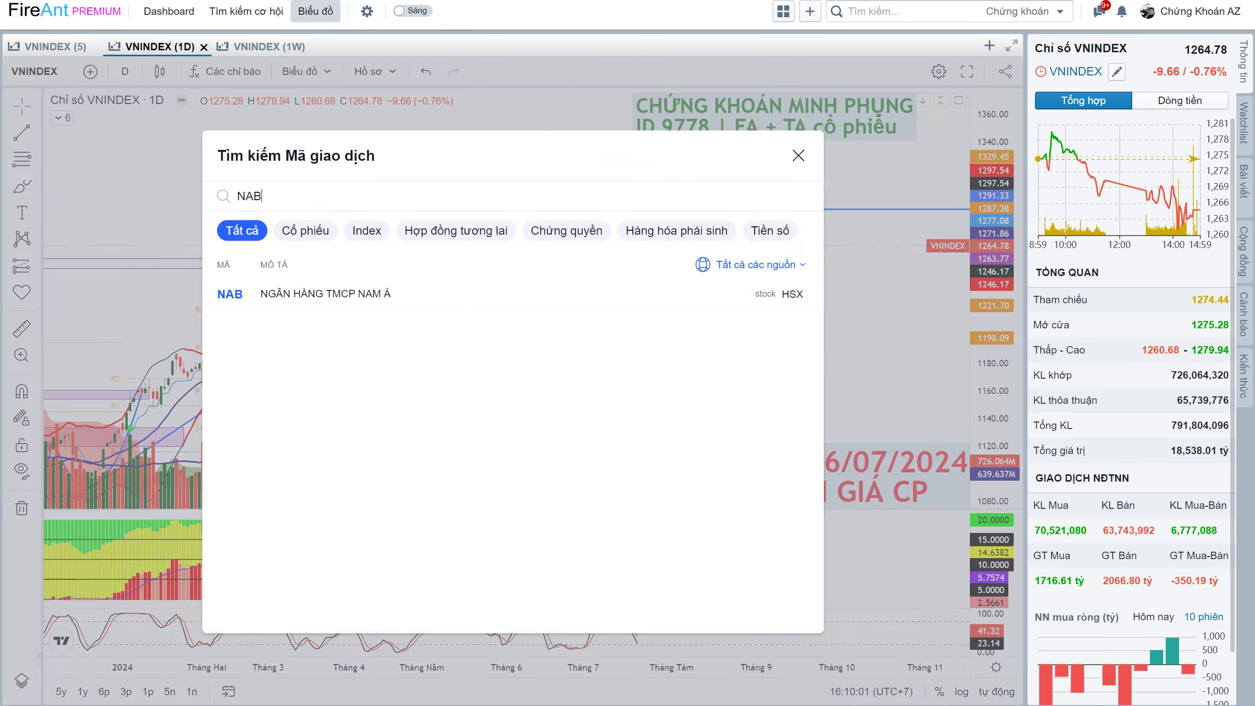
pyautogui.press('Return')
pyautogui.moveTo(767, 333); pyautogui.dragTo(817, 333)
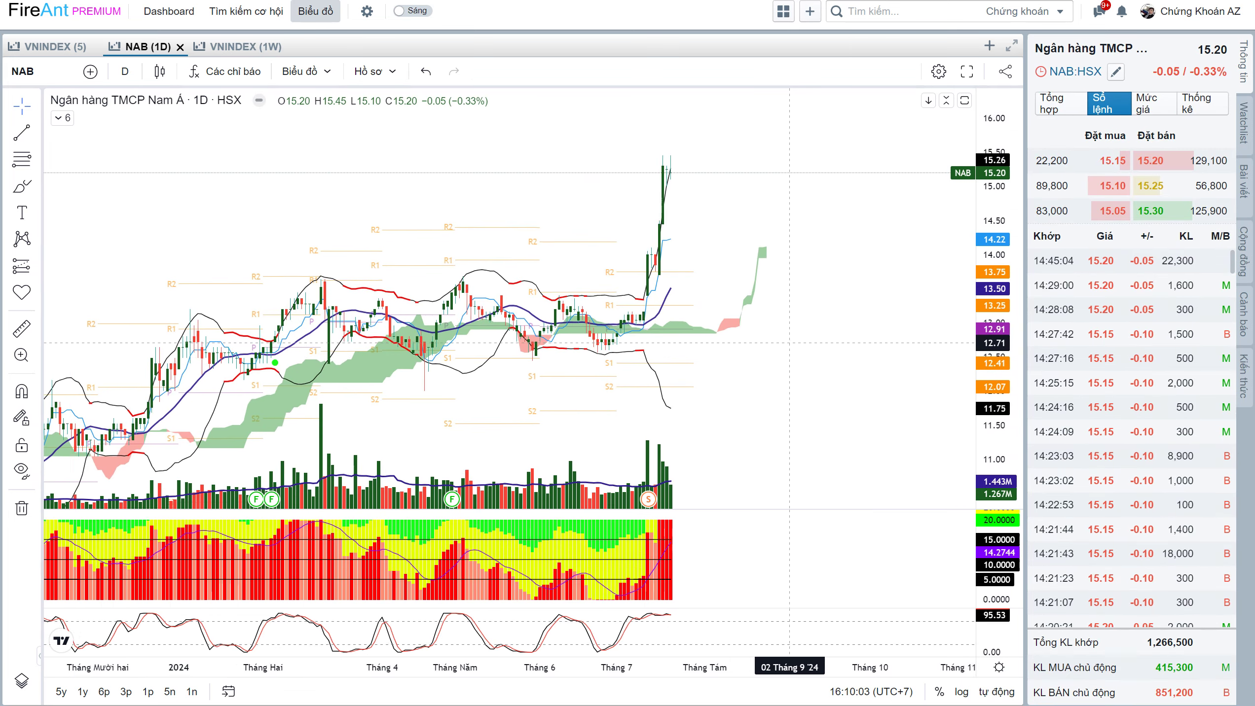
pyautogui.scroll(1, 816, 334)
pyautogui.scroll(1, 811, 339)
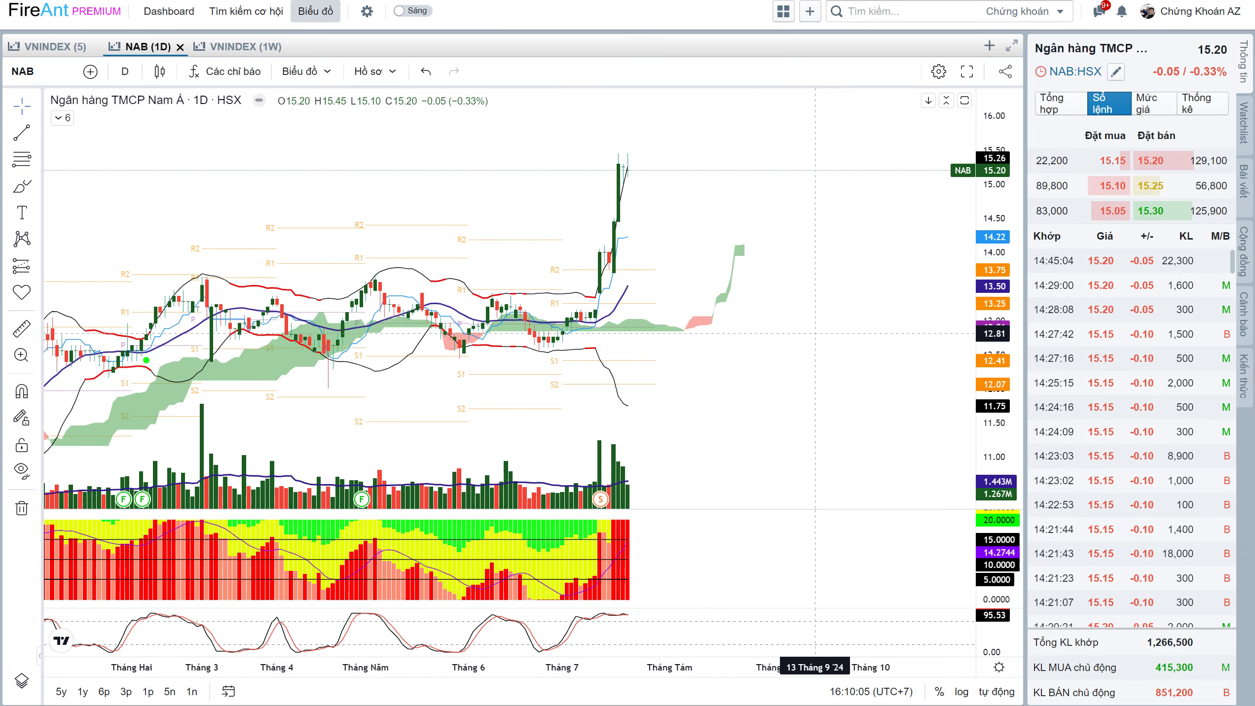
pyautogui.scroll(1, 807, 343)
pyautogui.scroll(1, 799, 353)
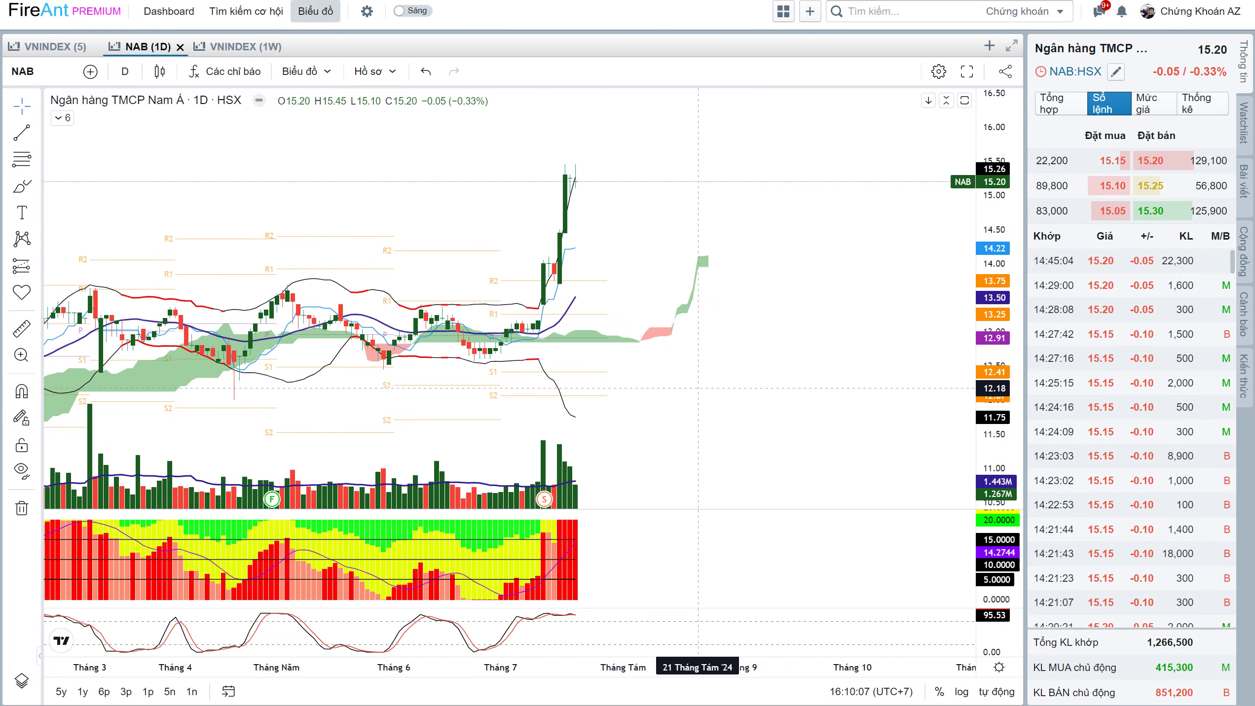
# Draw a blue trend line from the May peak to the July breakout, discarding a red sketch first
pyautogui.moveTo(572, 433)
pyautogui.mouseDown()
pyautogui.moveTo(527, 462)
pyautogui.moveTo(599, 515)
pyautogui.moveTo(569, 434)
pyautogui.mouseUp()
pyautogui.moveTo(388, 362); pyautogui.dragTo(549, 328)
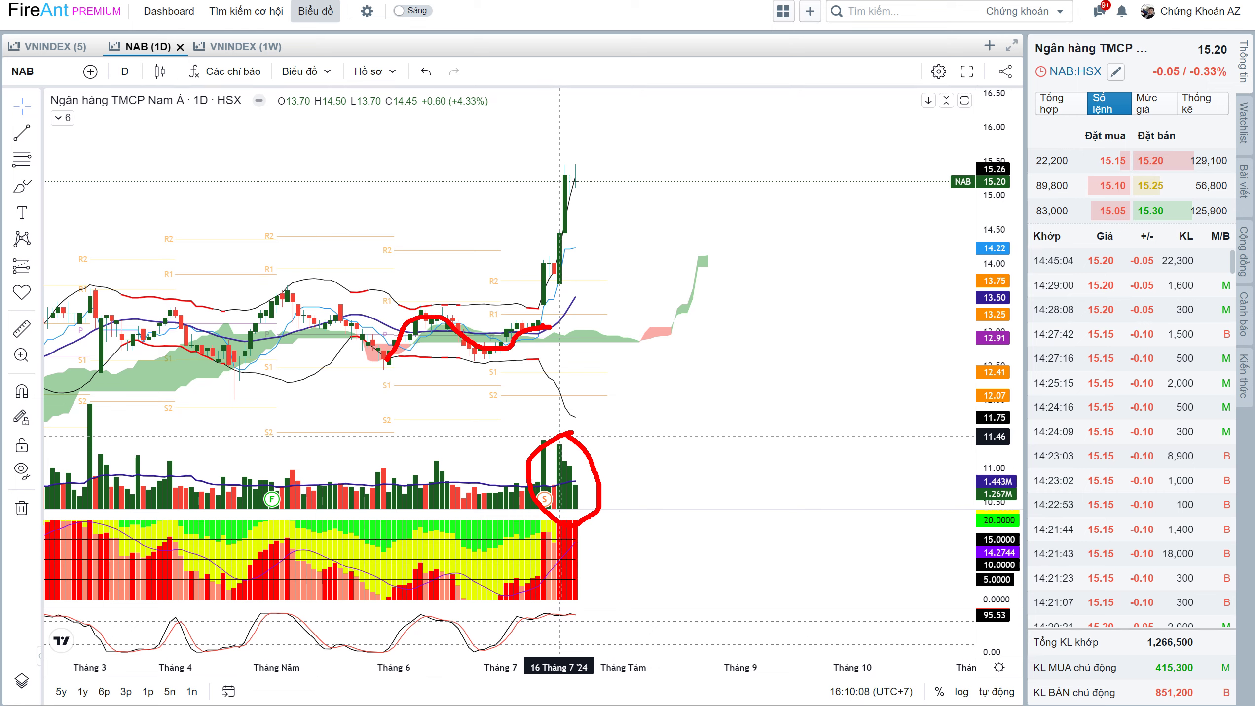
pyautogui.press('Escape')
pyautogui.click(21, 132)
pyautogui.click(286, 288)
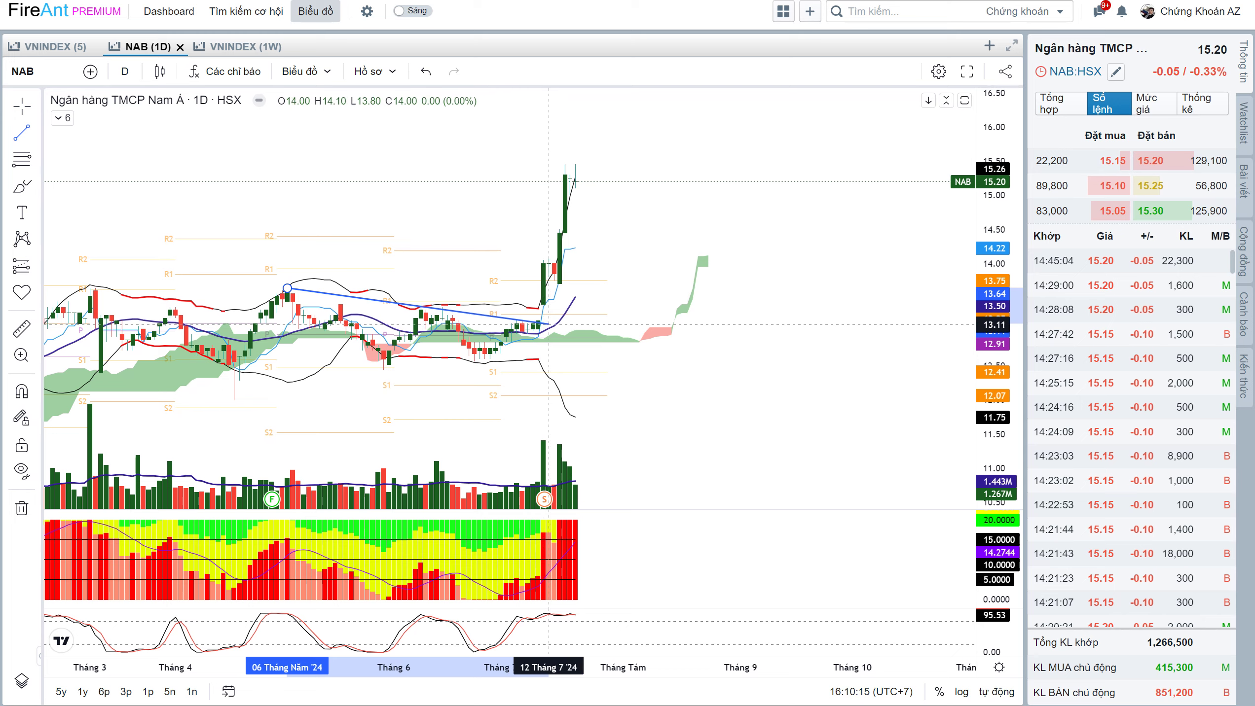
pyautogui.click(549, 325)
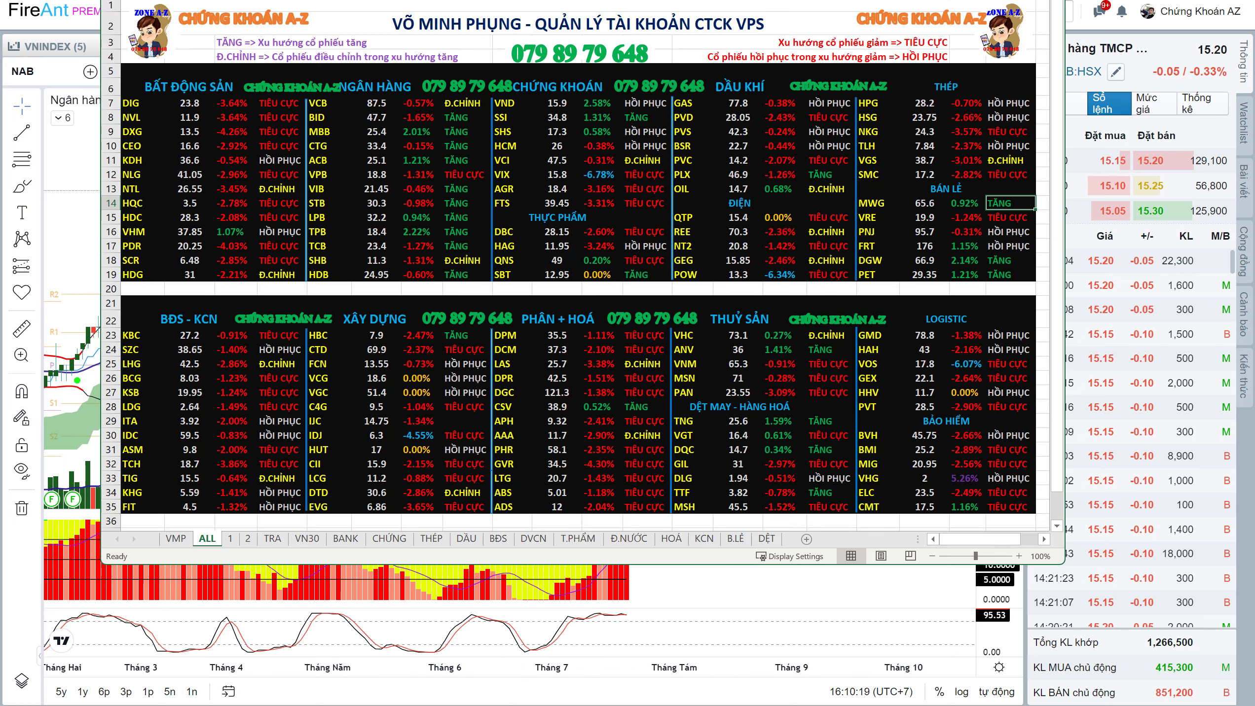
# Enter NAB as the stock code on the VMP dashboard sheet, add a '>6' note, then return to NAB's chart
pyautogui.click(173, 539)
pyautogui.click(329, 12)
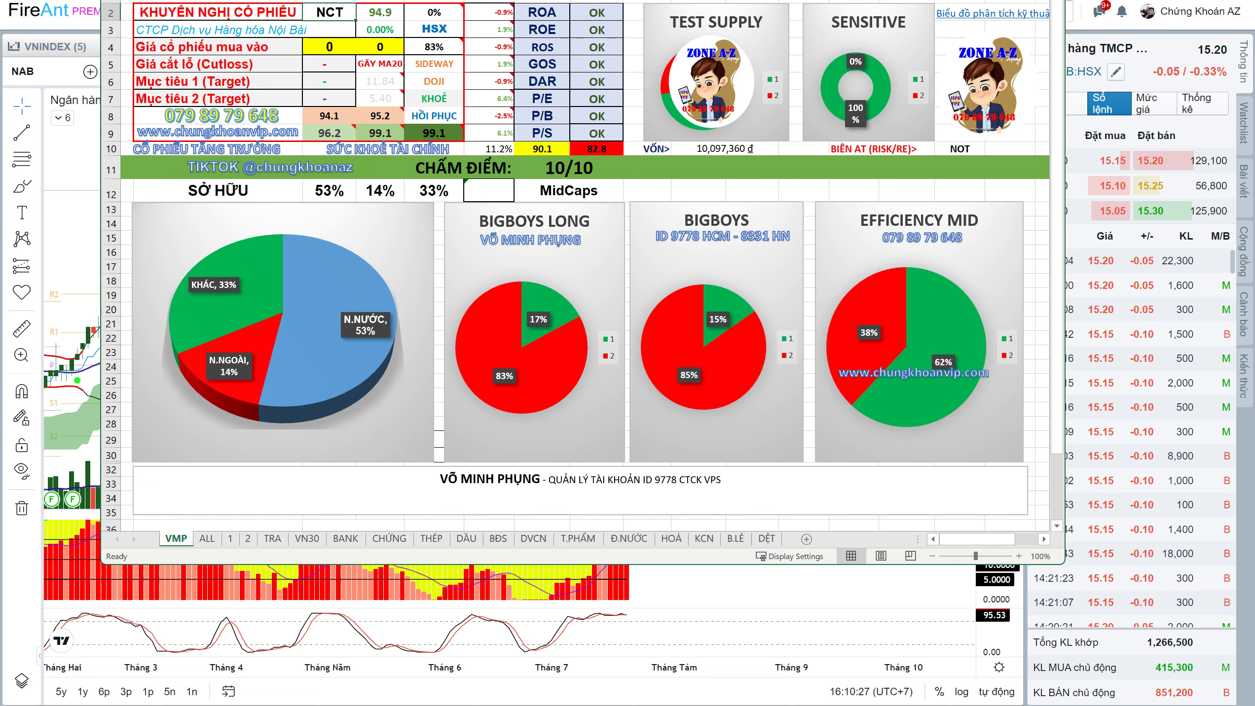
pyautogui.write('NAB')
pyautogui.press('Return')
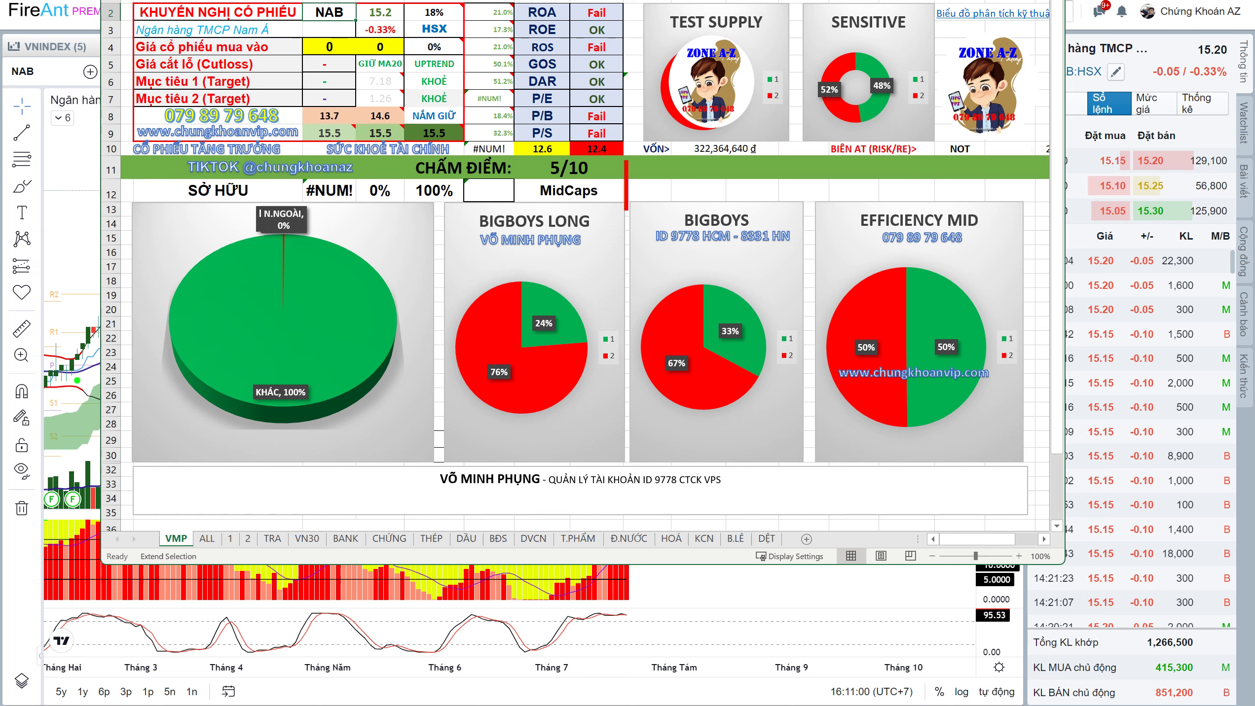
pyautogui.write('>6')
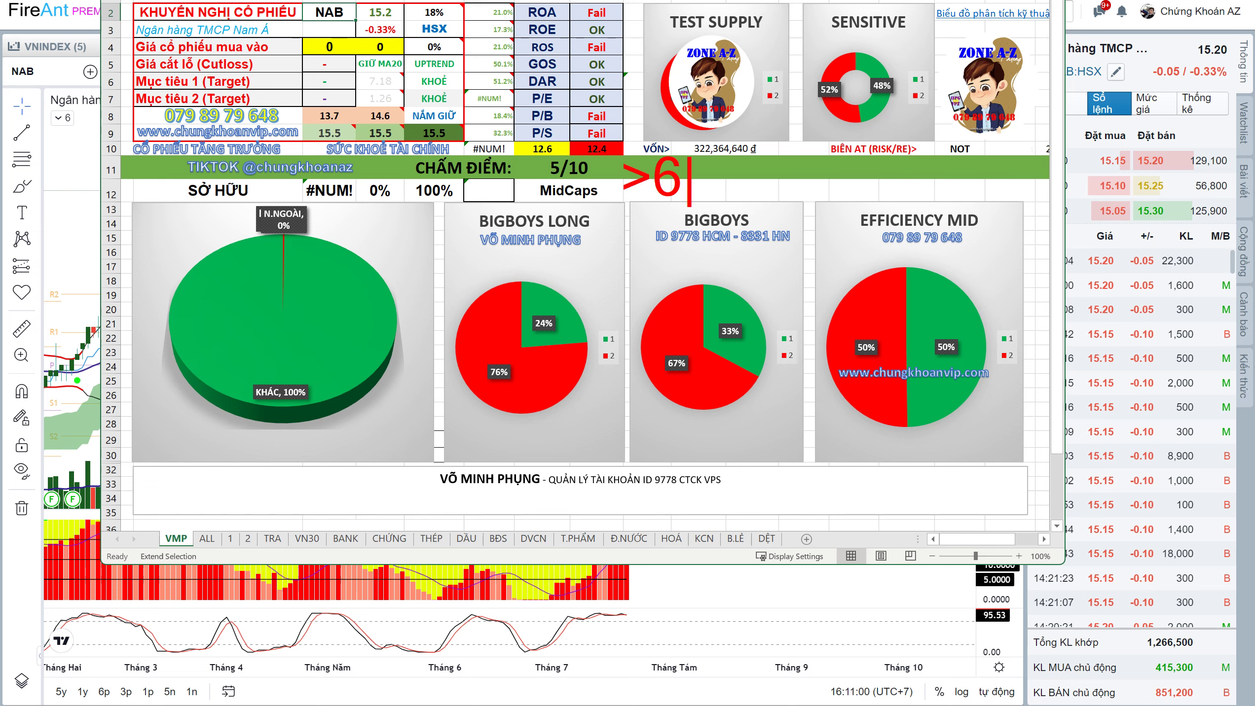
pyautogui.press('Escape')
pyautogui.press('Escape')
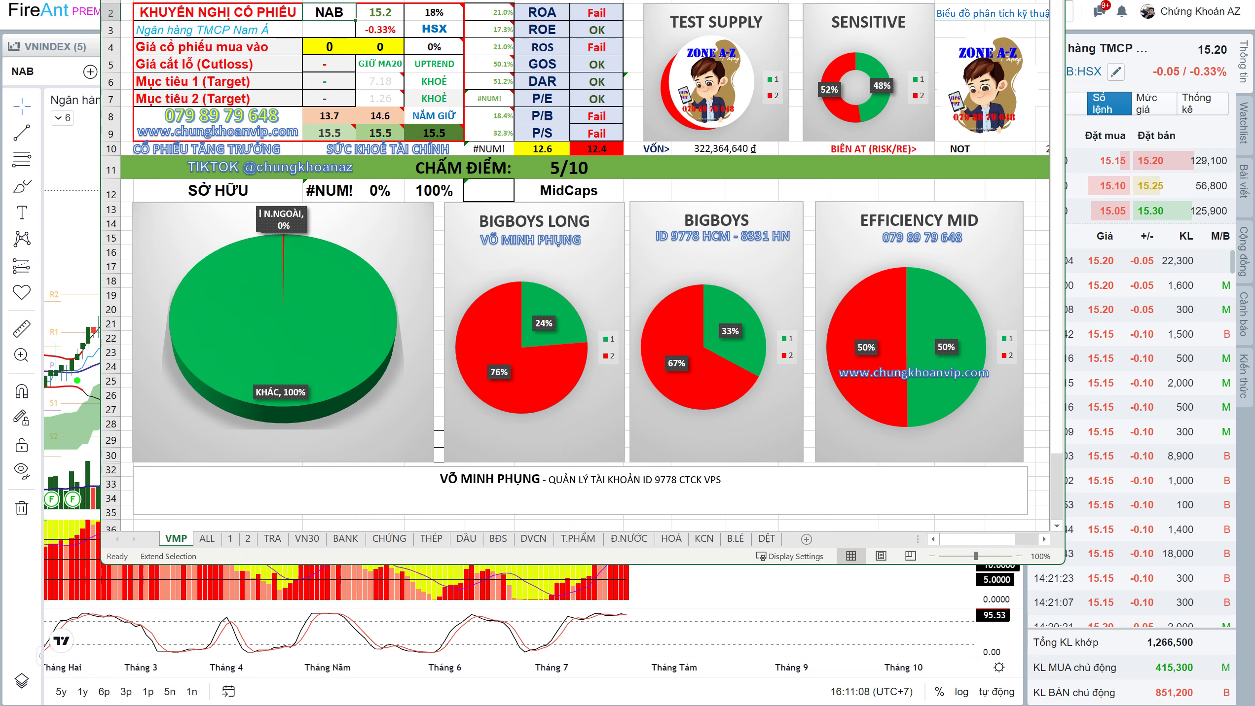
pyautogui.click(81, 346)
pyautogui.scroll(-3, 504, 320)
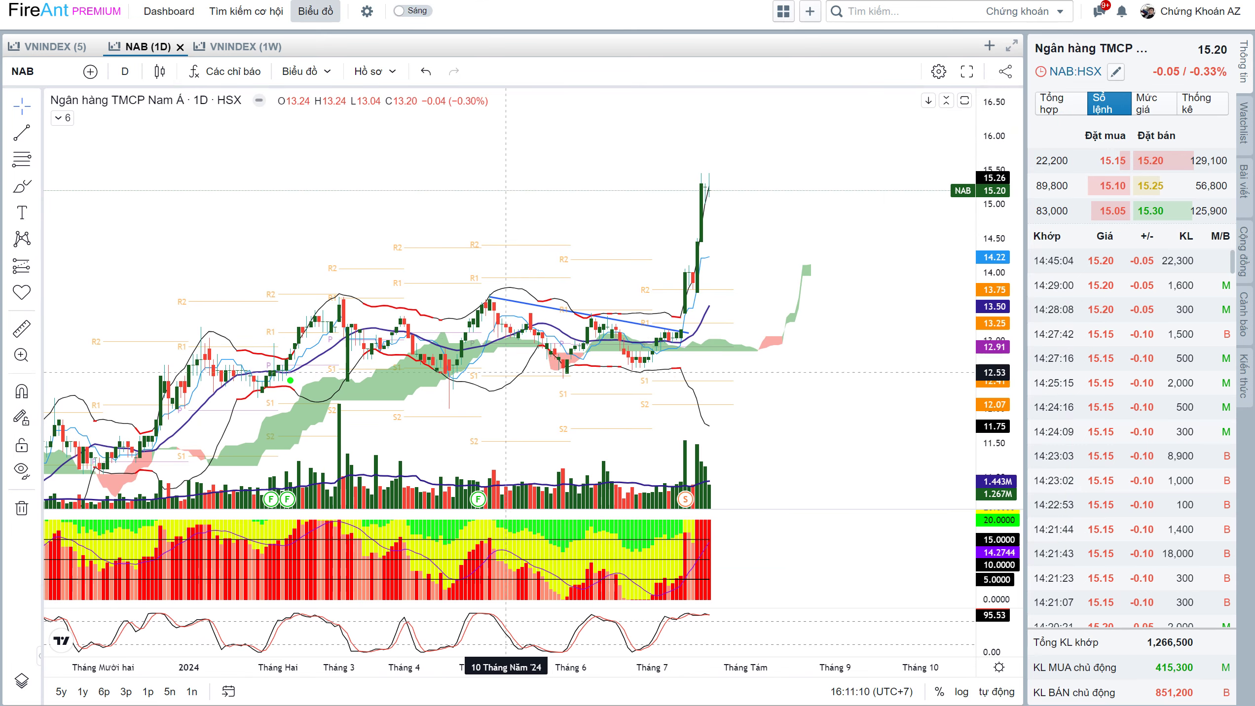
# Pan and zoom out NAB's chart, glancing briefly at the scoring workbook
pyautogui.hscroll(5, 653, 321)
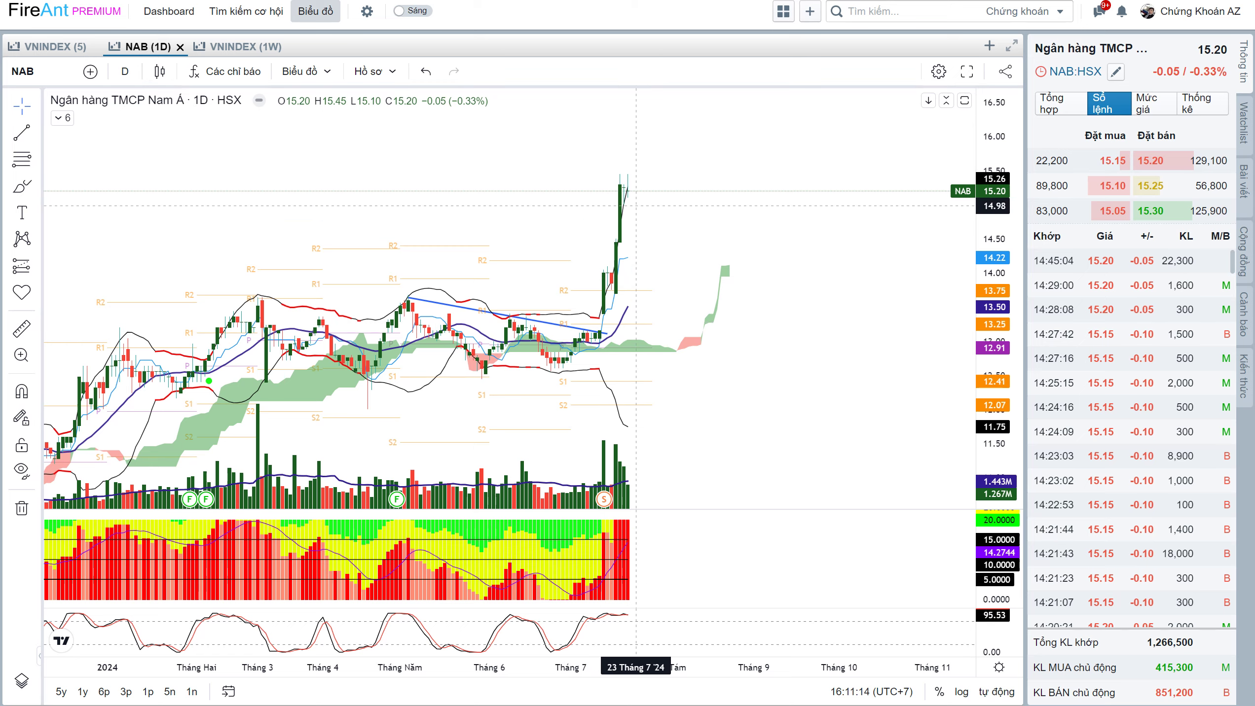
pyautogui.hscroll(1, 638, 257)
pyautogui.scroll(-1, 645, 239)
pyautogui.scroll(-1, 593, 268)
pyautogui.scroll(-1, 544, 297)
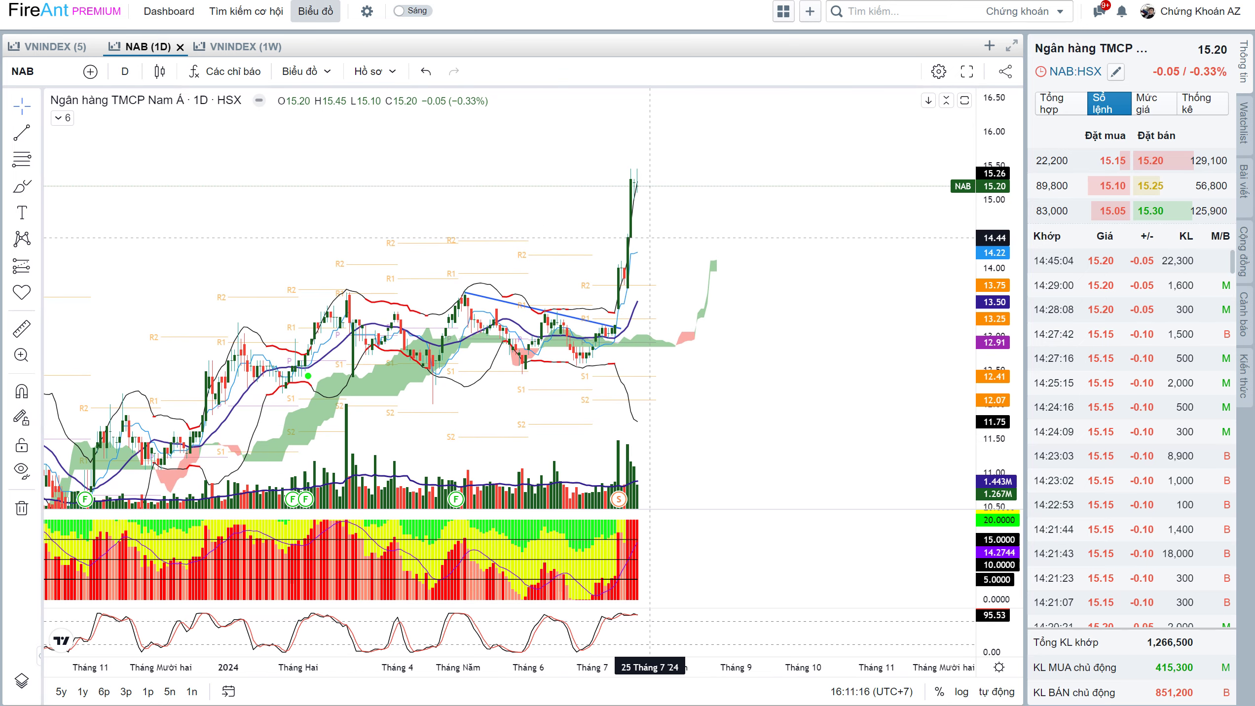
pyautogui.hotkey('alt', 'Tab')
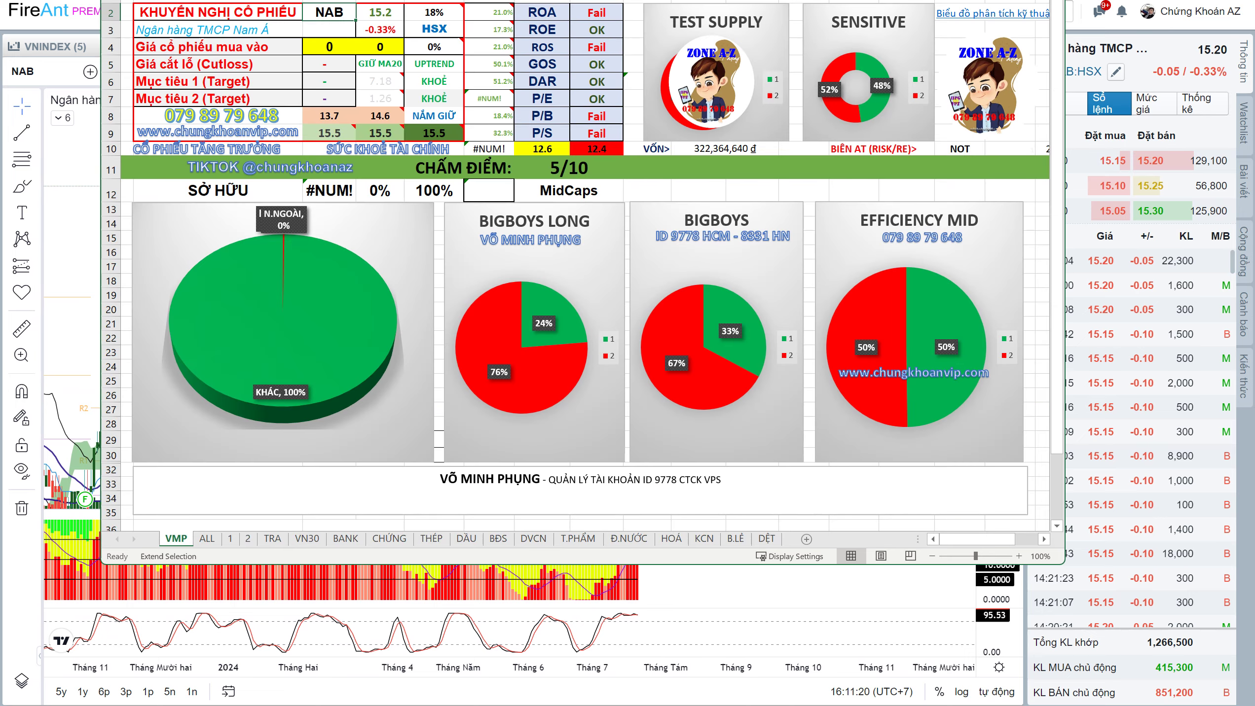
pyautogui.hotkey('alt', 'Tab')
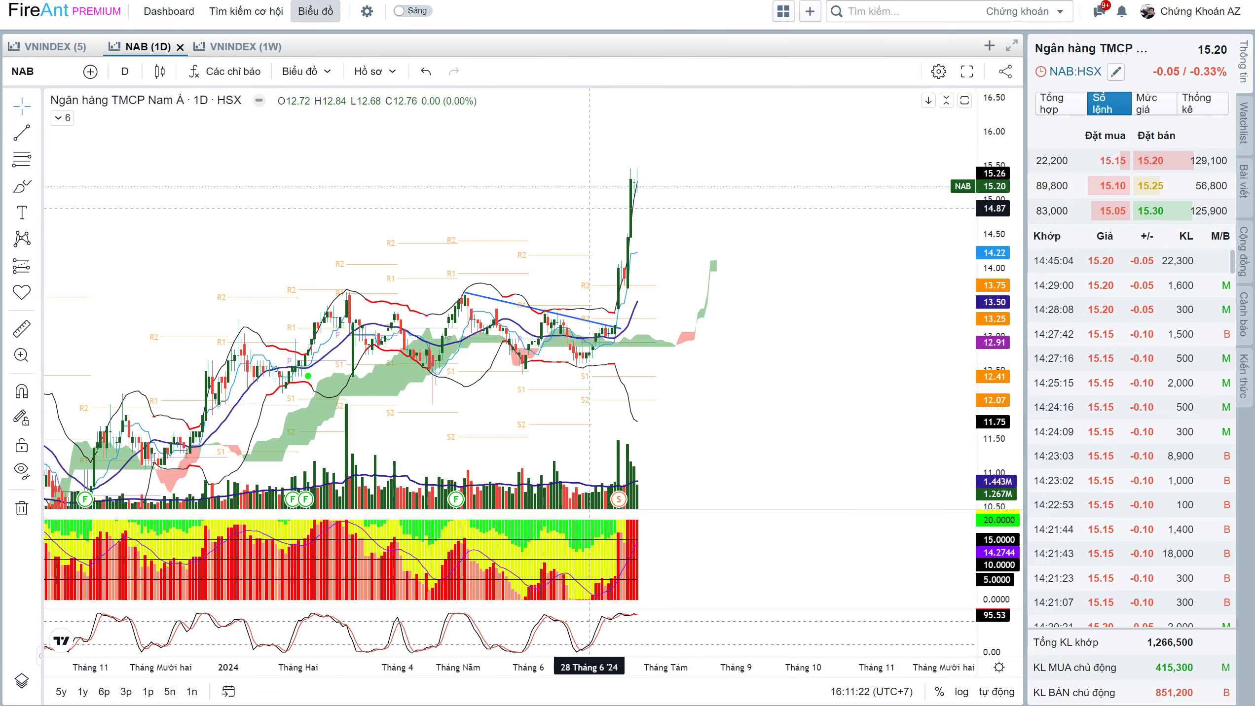
# Zoom back in and pan NAB's chart along the timeline
pyautogui.scroll(1, 603, 222)
pyautogui.scroll(1, 602, 222)
pyautogui.scroll(1, 663, 221)
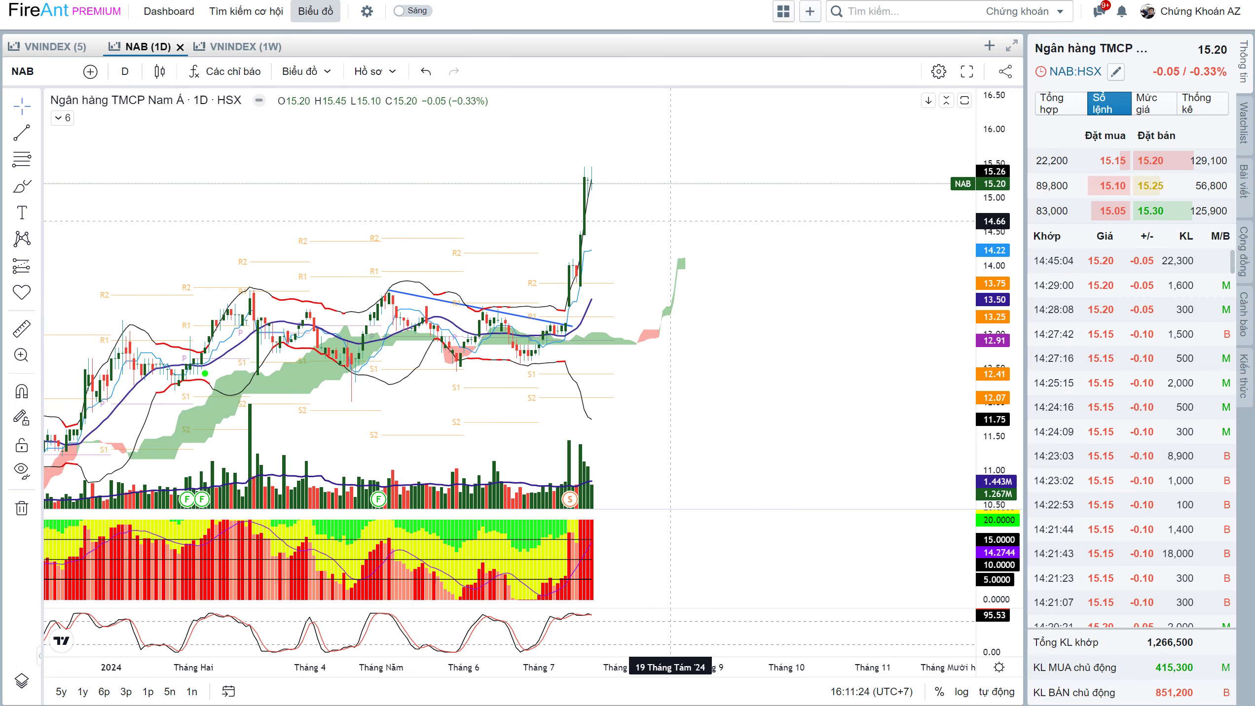
pyautogui.moveTo(656, 217); pyautogui.dragTo(689, 220)
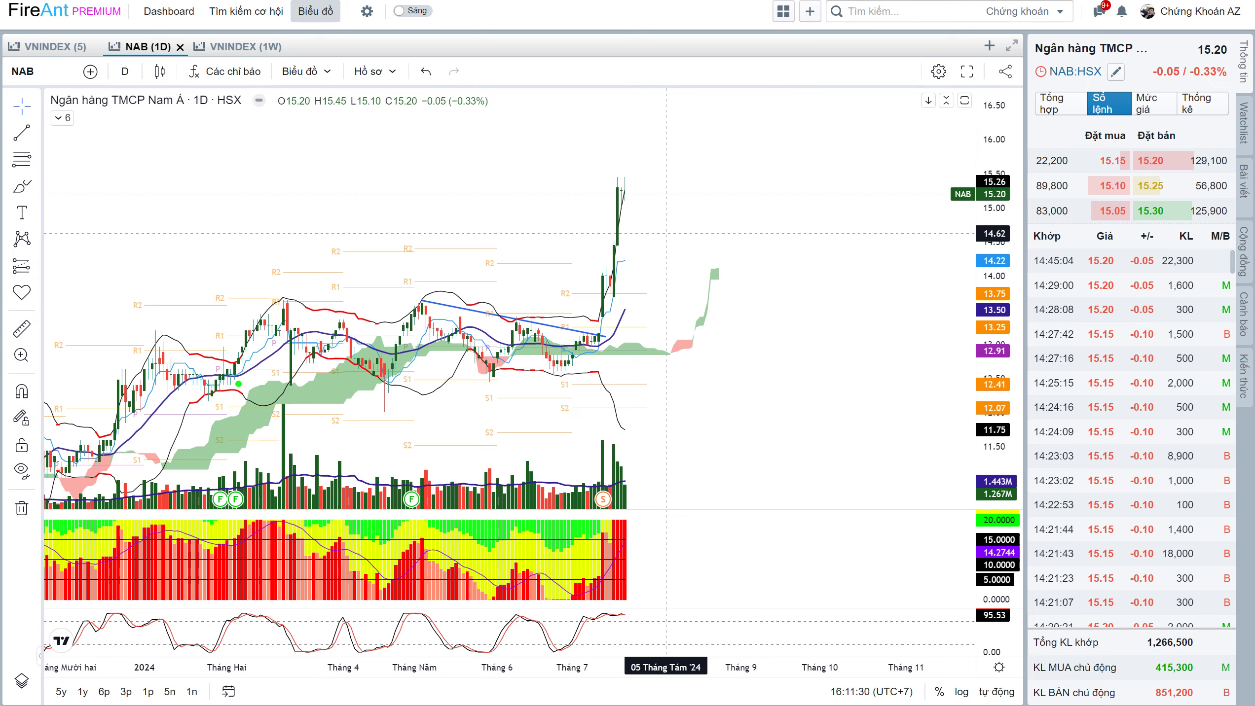
pyautogui.moveTo(707, 230); pyautogui.dragTo(697, 234)
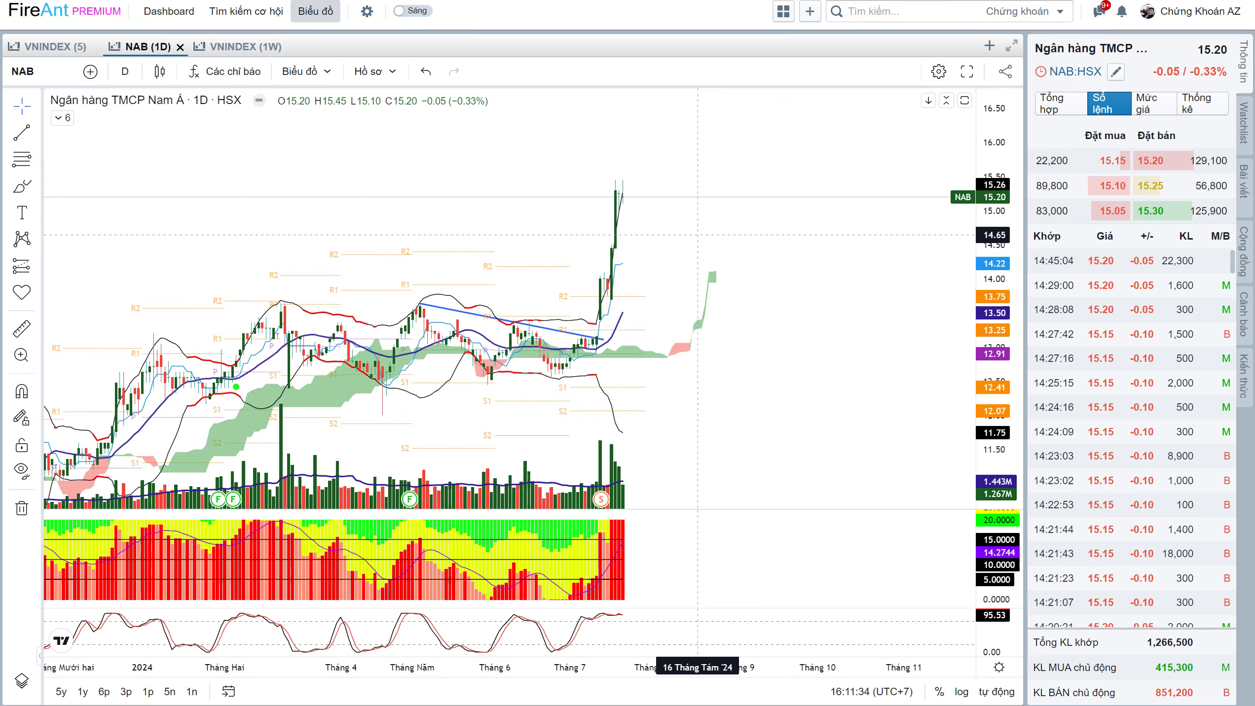
# Load MBB's daily chart, zoom in, and bring the scoring workbook to the front
pyautogui.write('MBB')
pyautogui.press('Return')
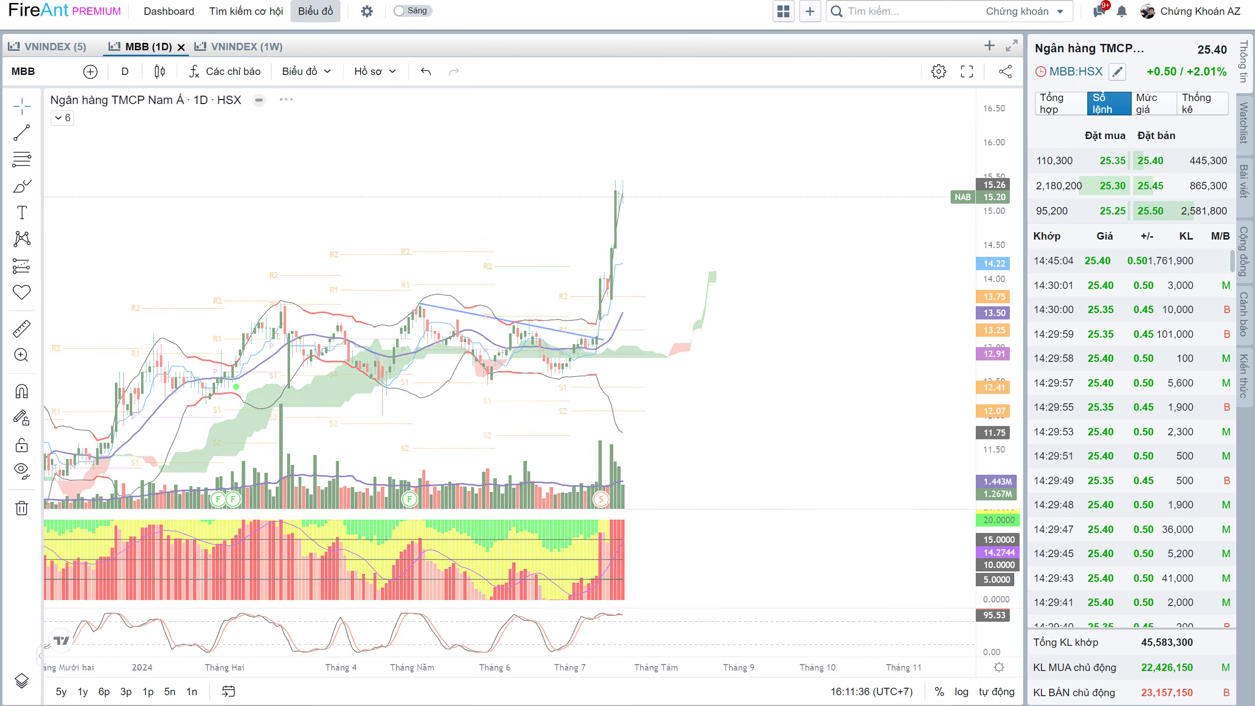
pyautogui.scroll(1, 682, 235)
pyautogui.scroll(1, 623, 234)
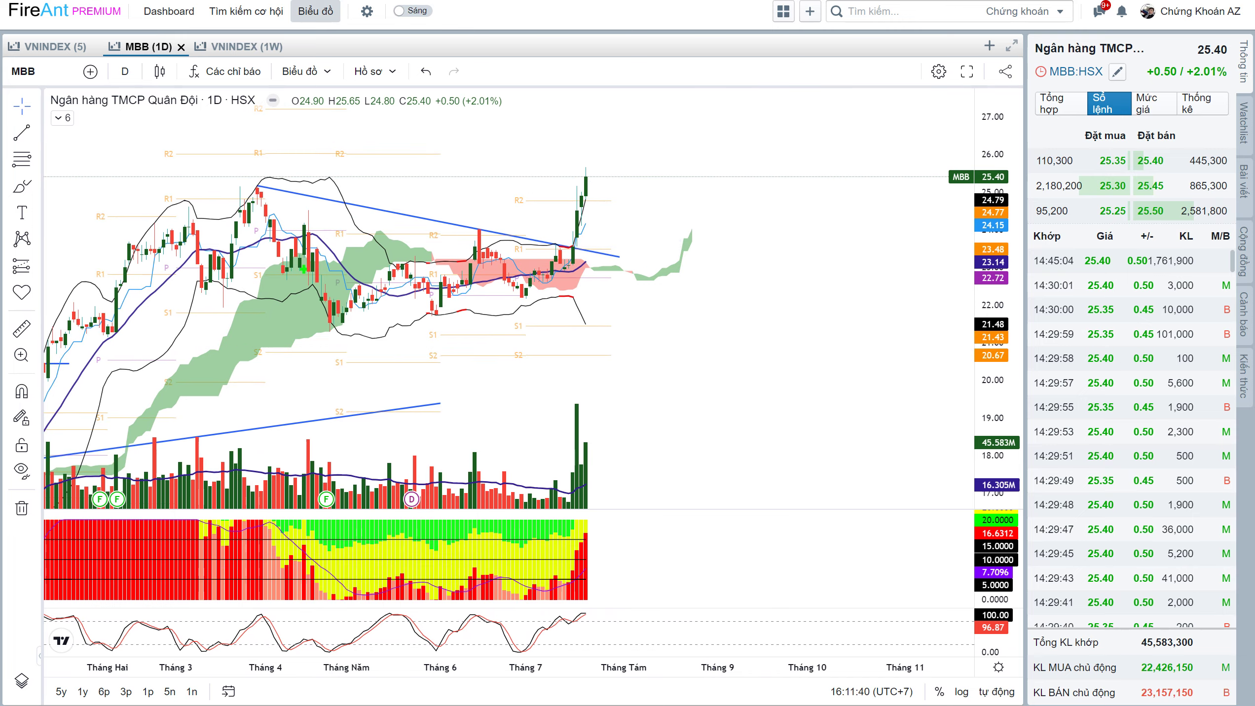
pyautogui.hotkey('alt', 'Tab')
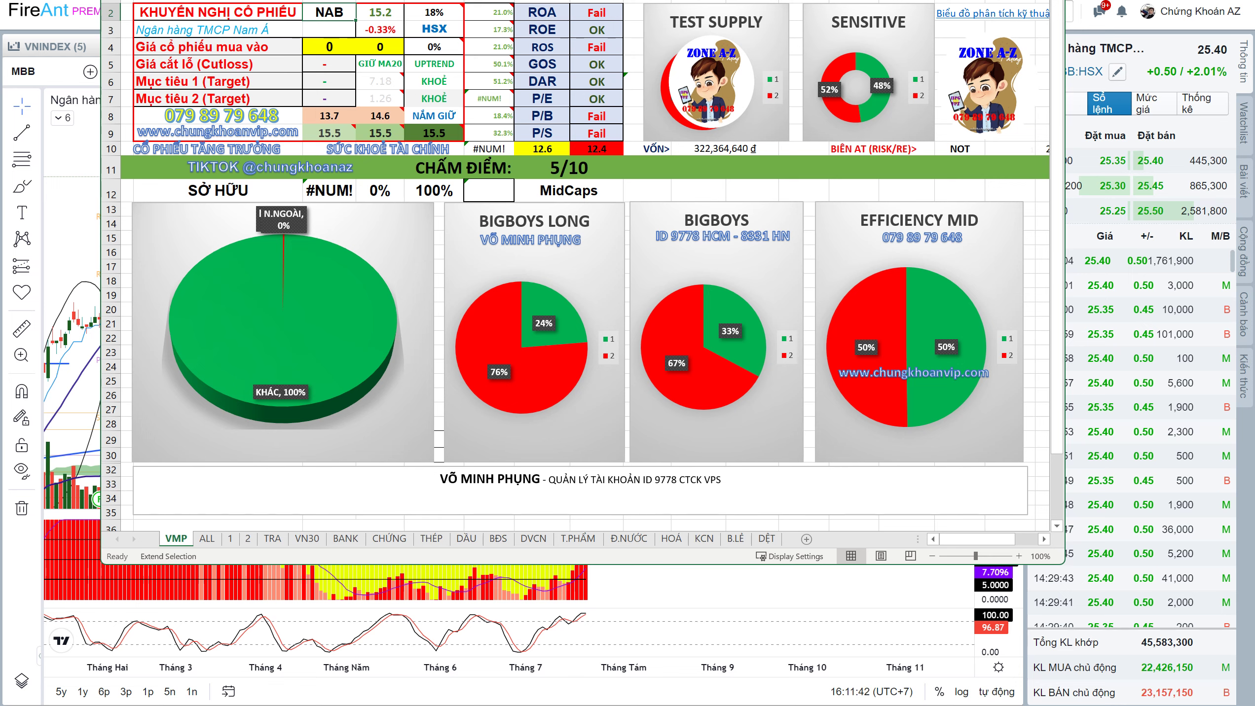
# Score MBB in the Excel dashboard (6.25/10, Large/Bluechip), then switch FireAnt to MBB's weekly chart
pyautogui.write('MBB')
pyautogui.press('Tab')
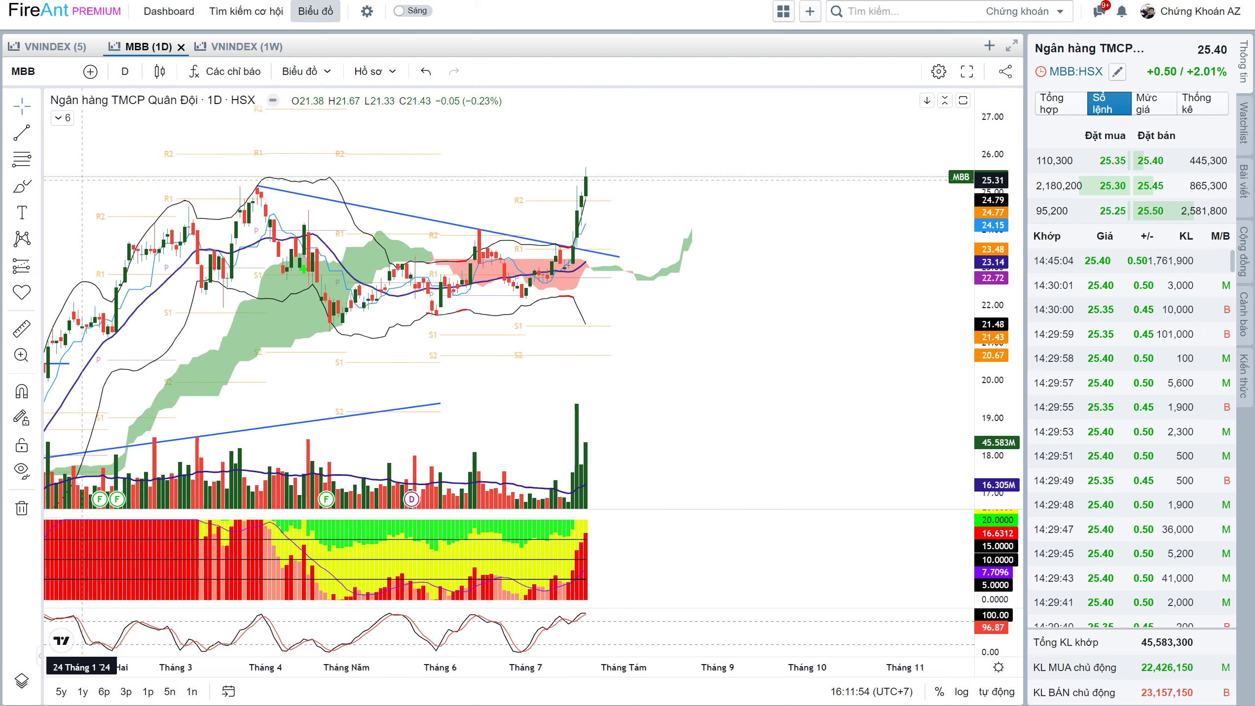
pyautogui.scroll(-2, 223, 663)
pyautogui.click(237, 47)
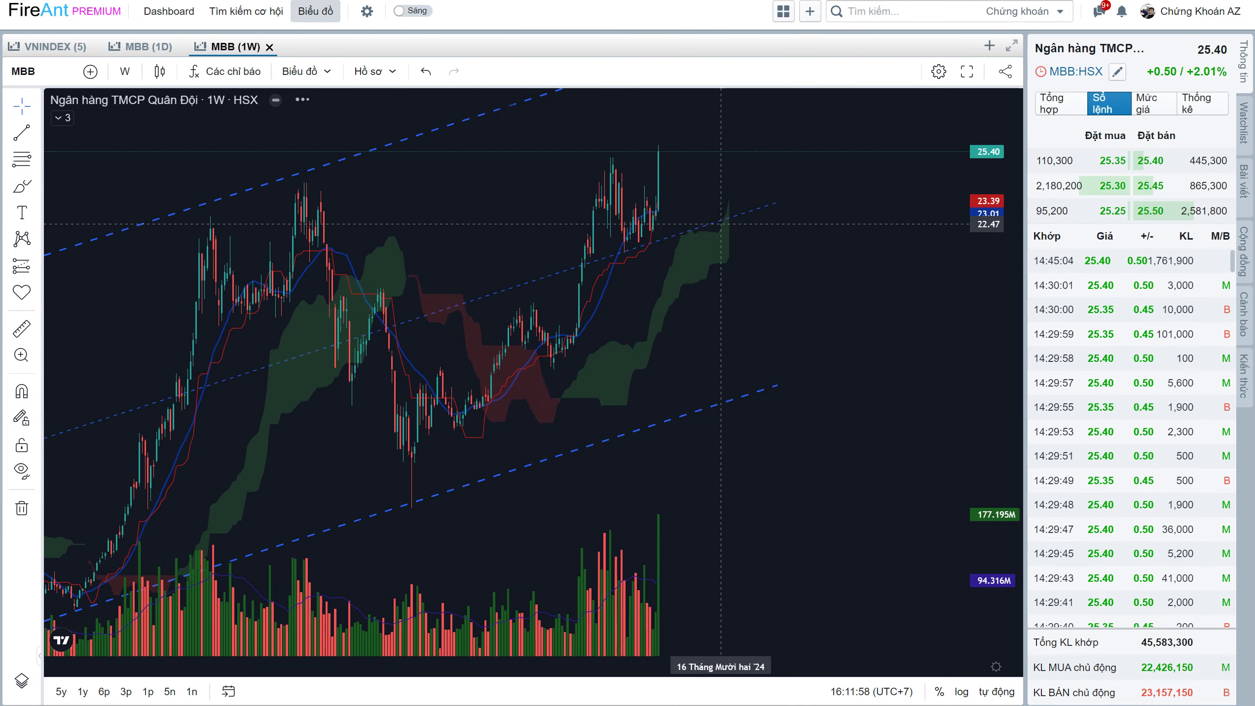
# Zoom in and out on MBB's weekly chart to review its price channel
pyautogui.scroll(-2, 409, 563)
pyautogui.scroll(-2, 409, 564)
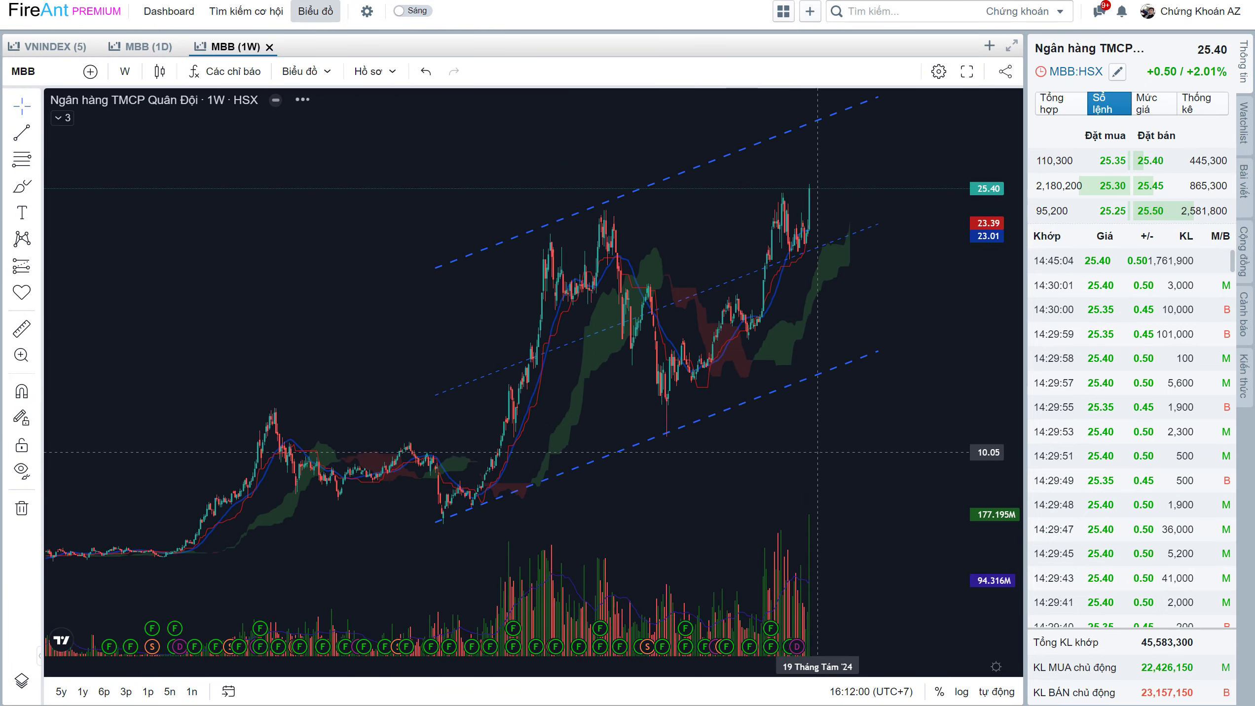
pyautogui.scroll(-2, 408, 564)
pyautogui.scroll(-2, 408, 564)
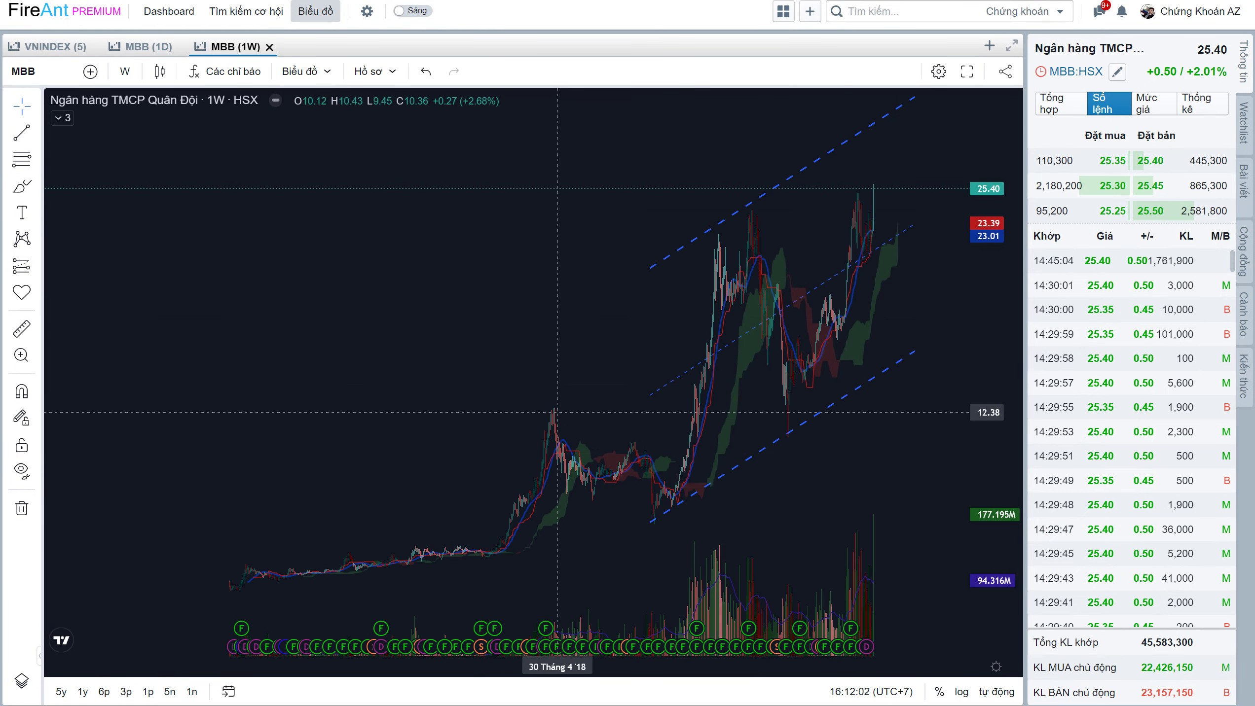
pyautogui.scroll(1, 847, 305)
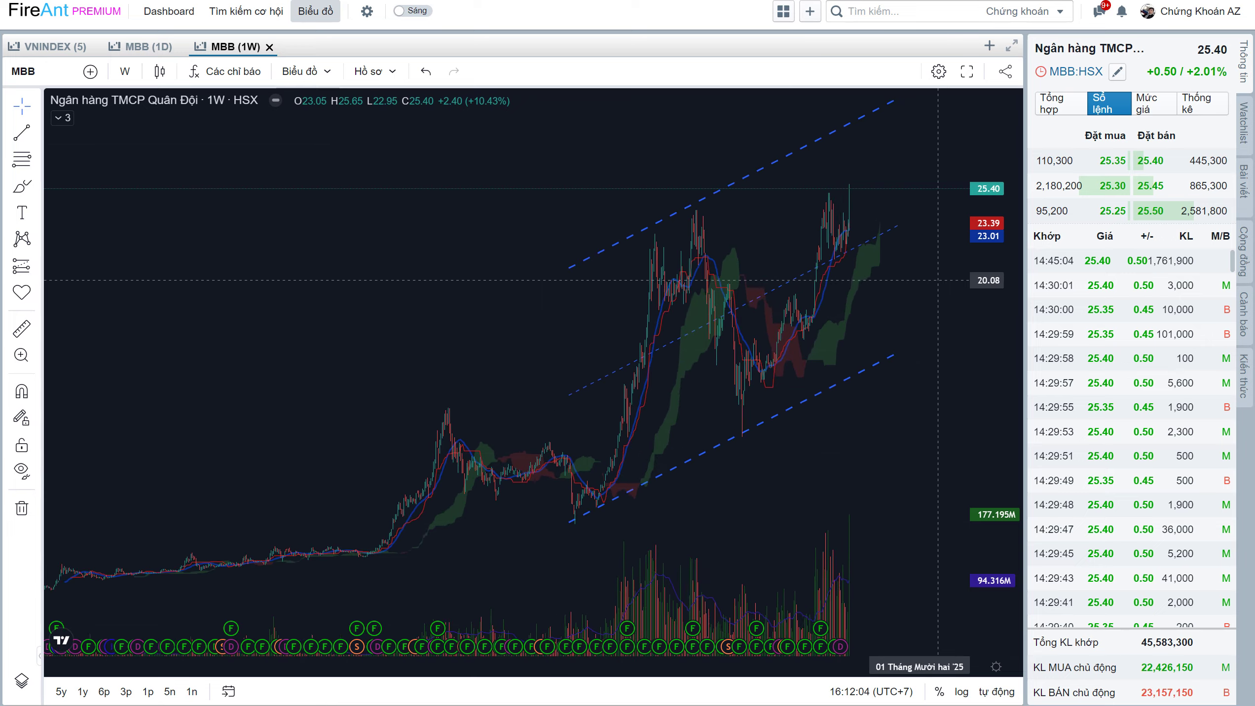
pyautogui.scroll(1, 848, 305)
pyautogui.scroll(2, 847, 305)
pyautogui.moveTo(847, 305); pyautogui.dragTo(836, 310)
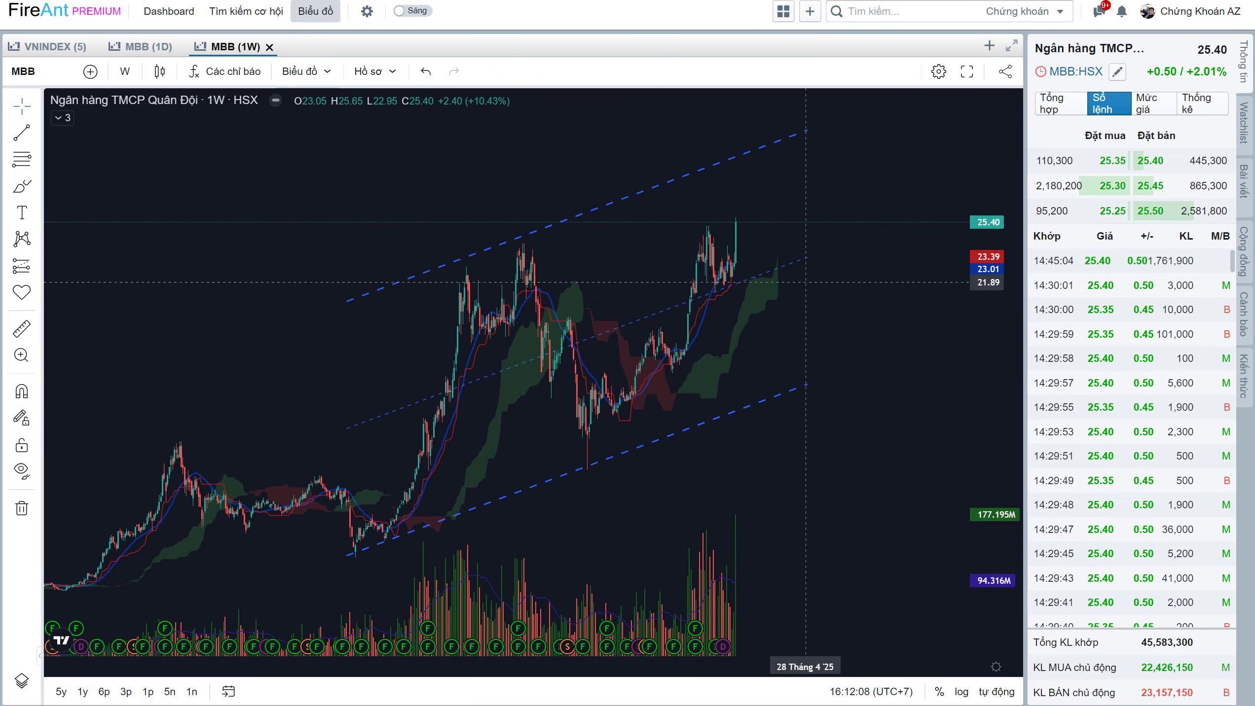
pyautogui.scroll(-2, 752, 359)
pyautogui.scroll(-1, 768, 481)
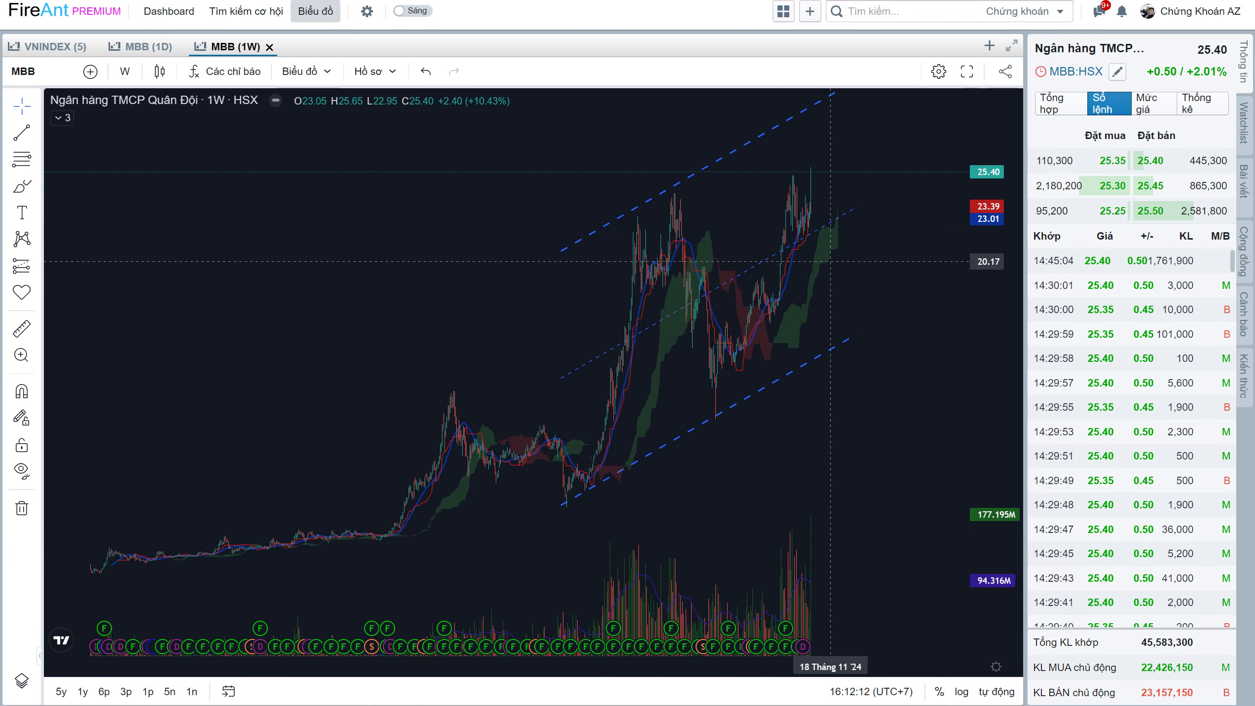
pyautogui.scroll(2, 844, 182)
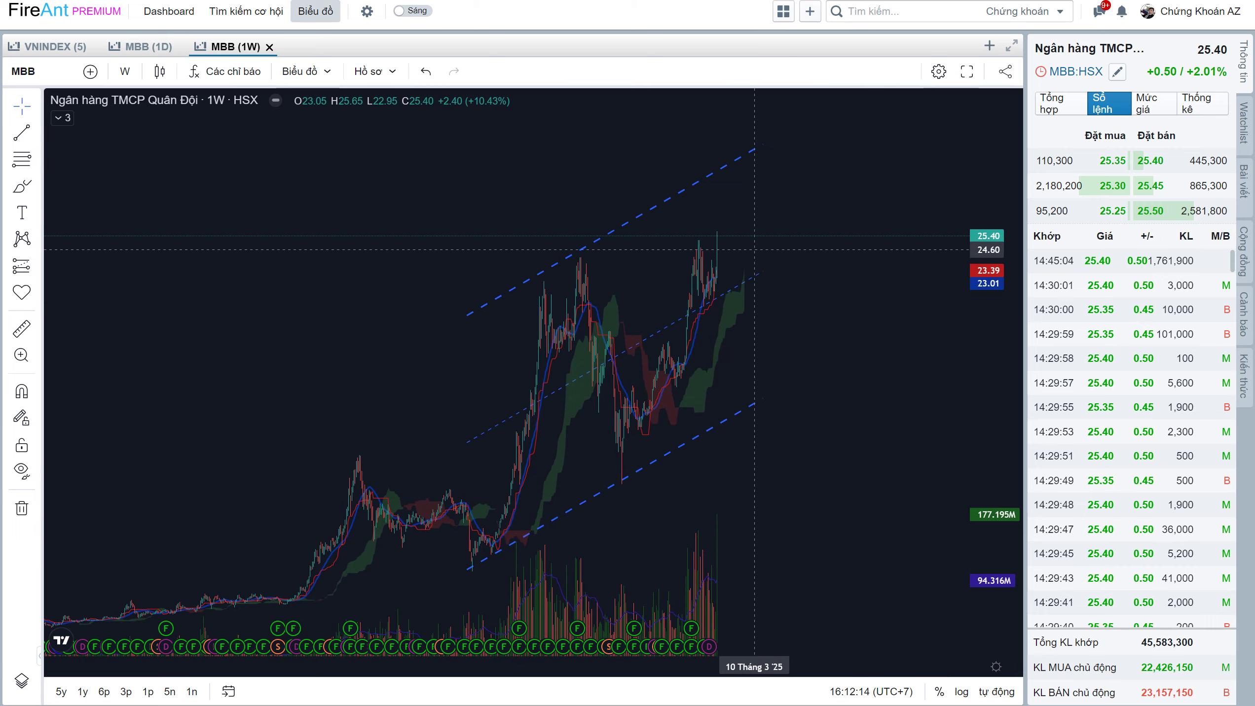
pyautogui.scroll(1, 812, 242)
pyautogui.scroll(1, 783, 294)
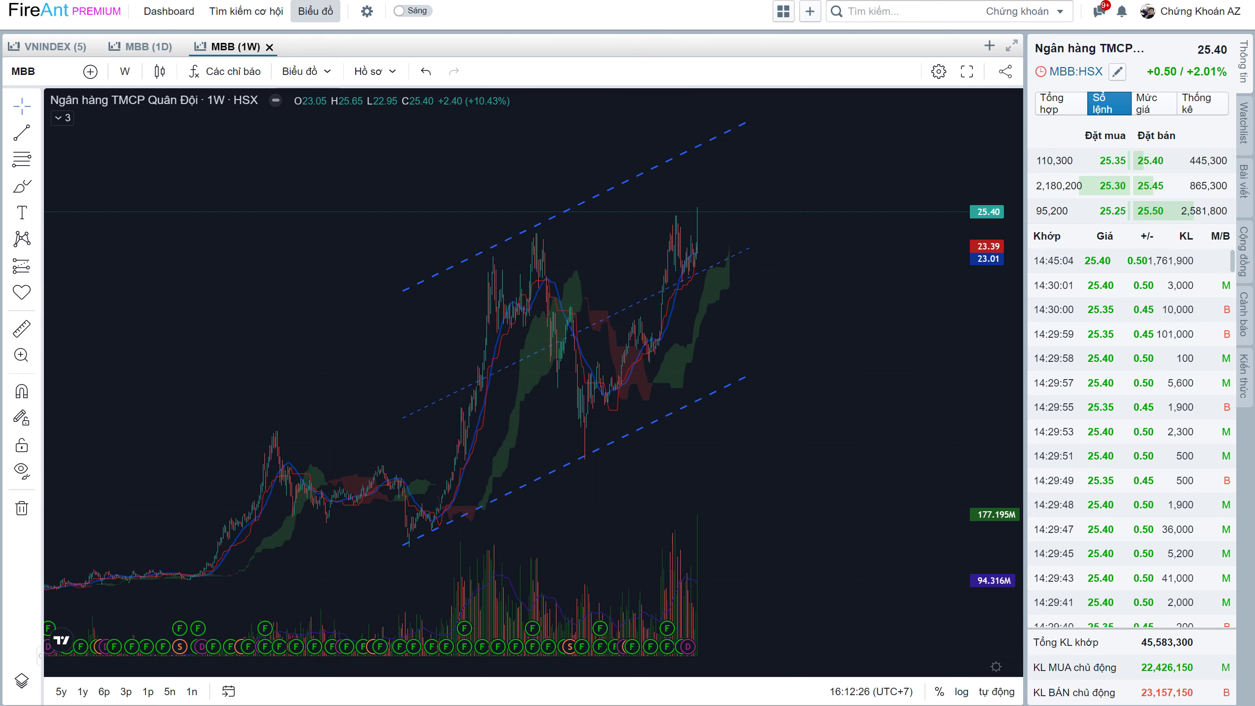
# Open the MBB valuation workbook from the 2024 Excel > BANK folder
pyautogui.press('super+e')
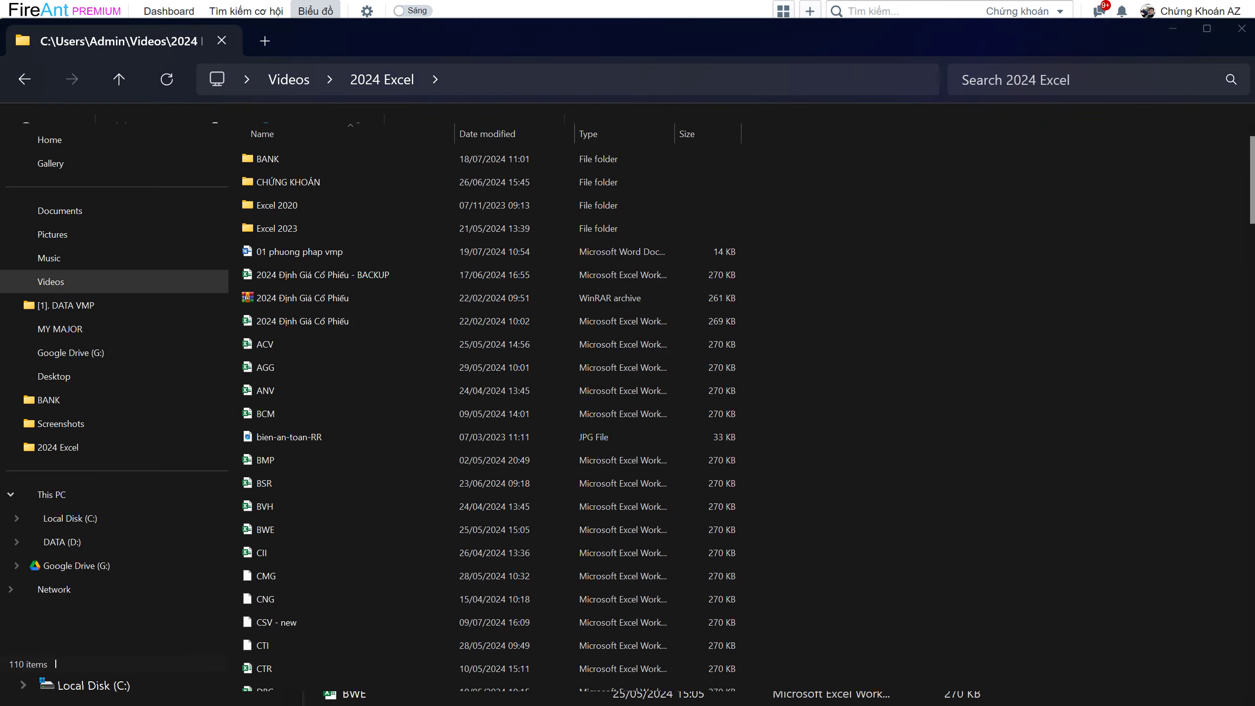
pyautogui.doubleClick(268, 159)
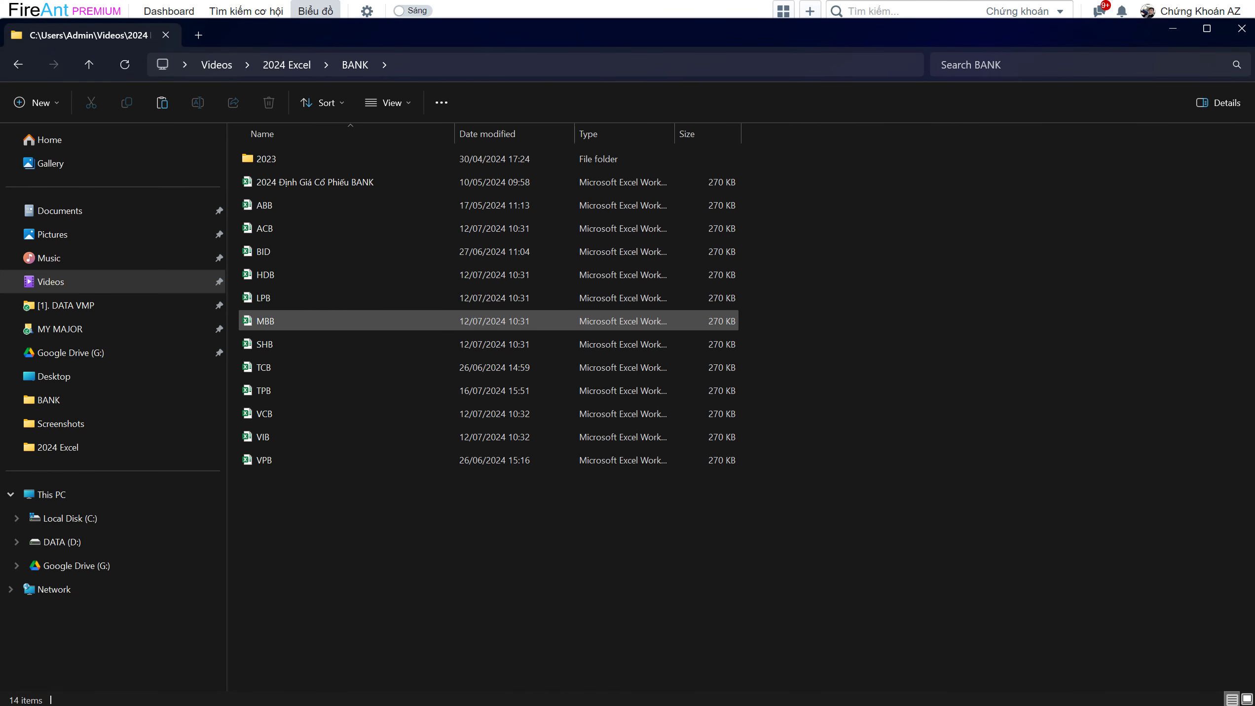
pyautogui.doubleClick(265, 321)
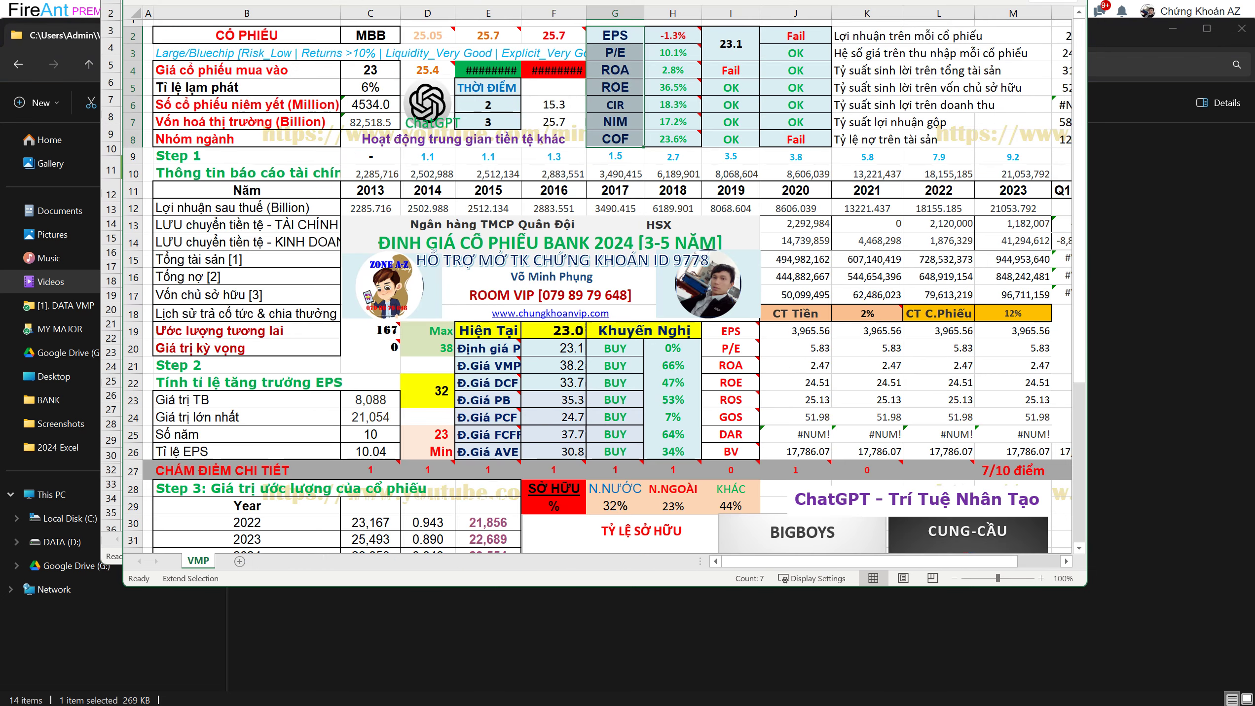
pyautogui.press('F8')
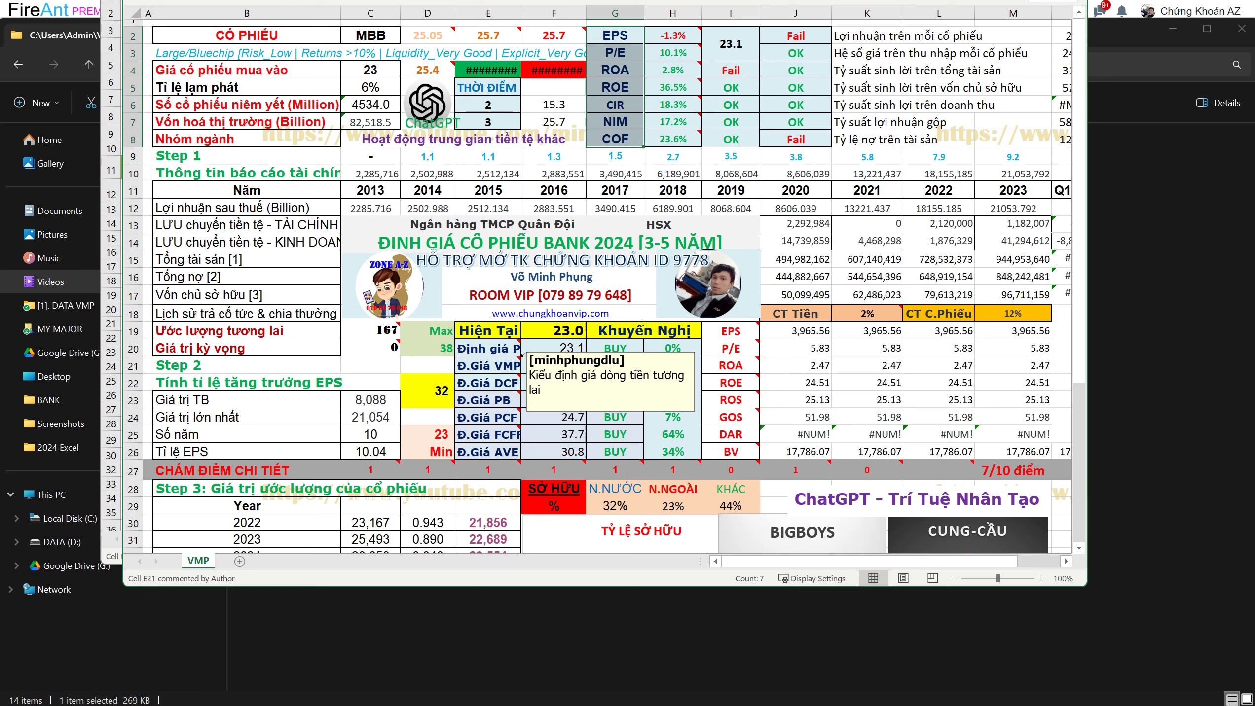
pyautogui.moveTo(487, 434)
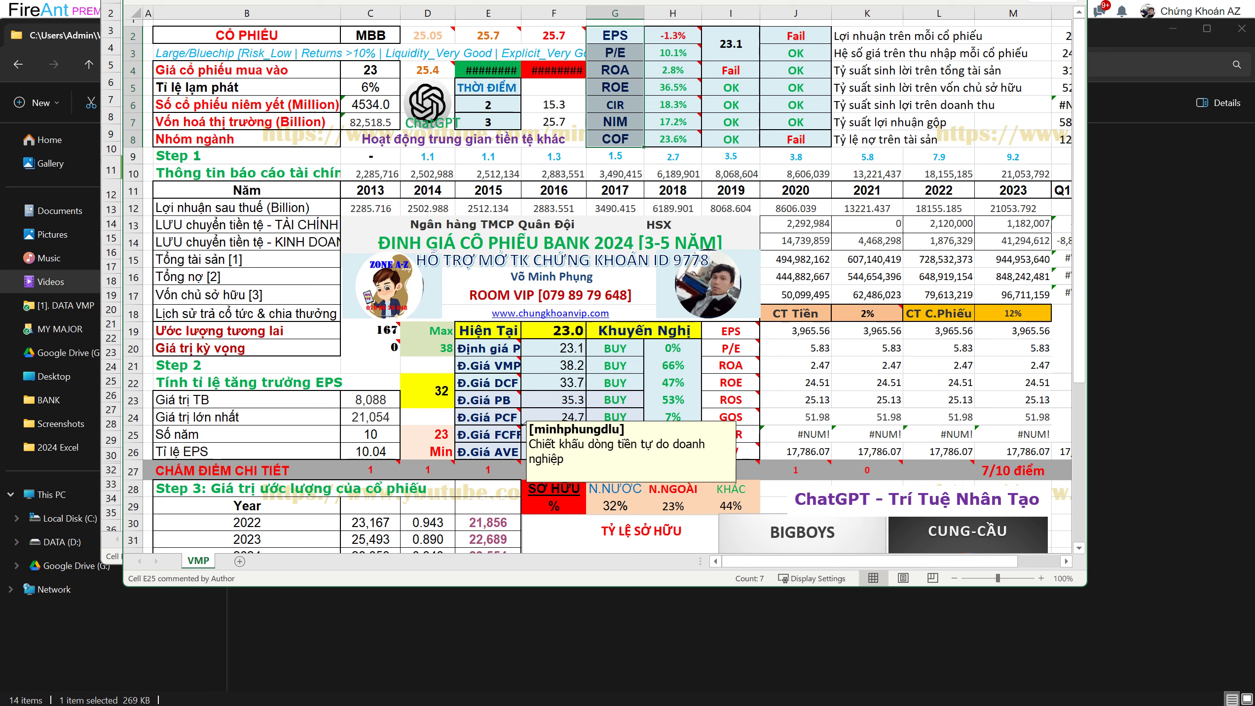
pyautogui.press('F8')
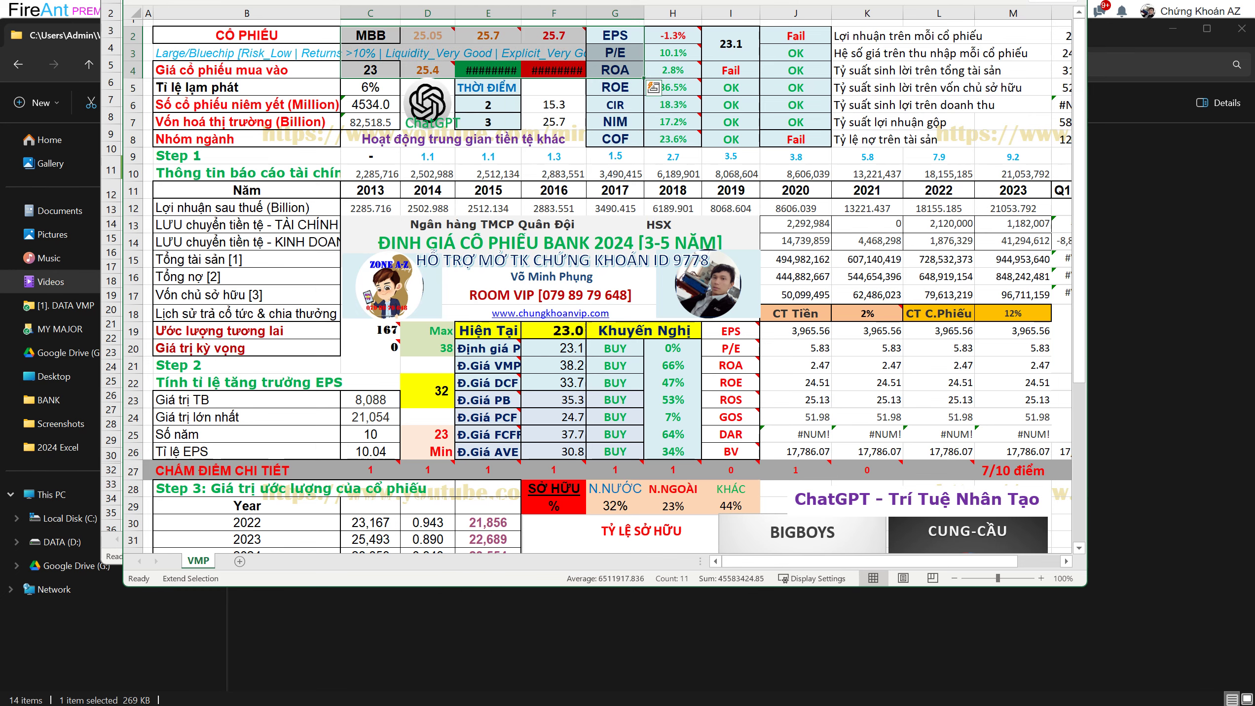
pyautogui.click(370, 69)
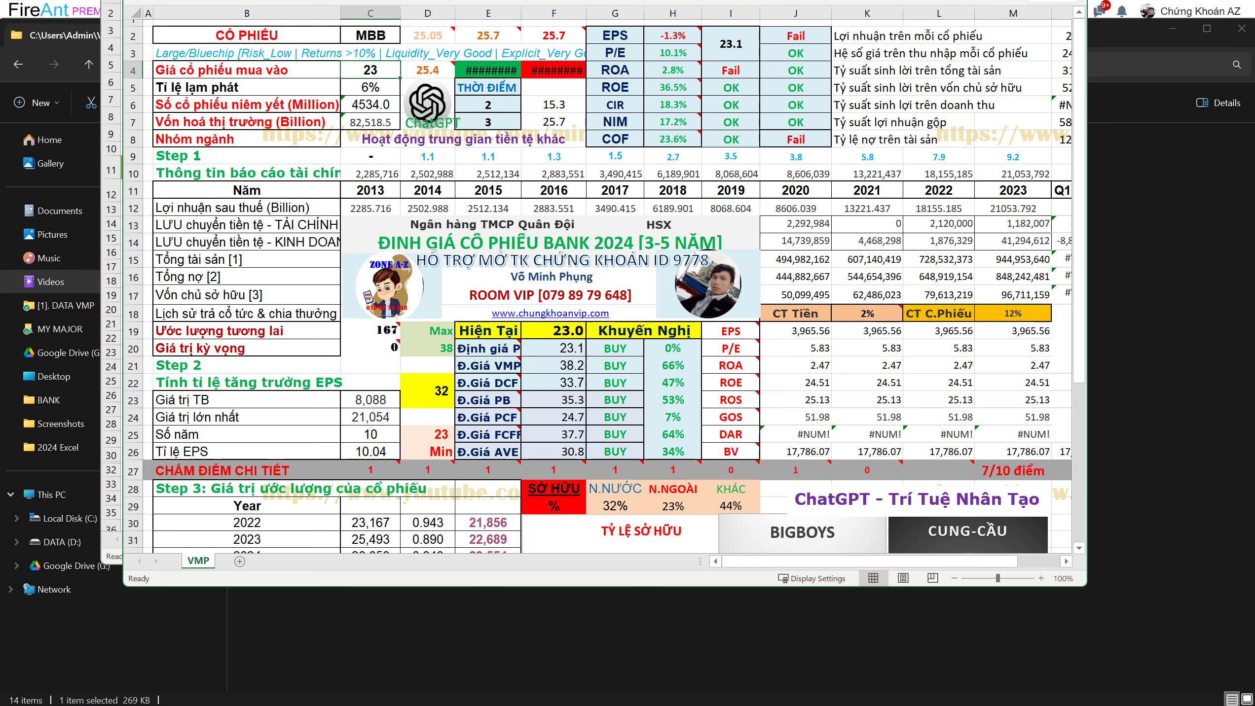
# Lower MBB's buy price in C4 from 23 to 18 and mark column H's recalculated upside percentages
pyautogui.write('18')
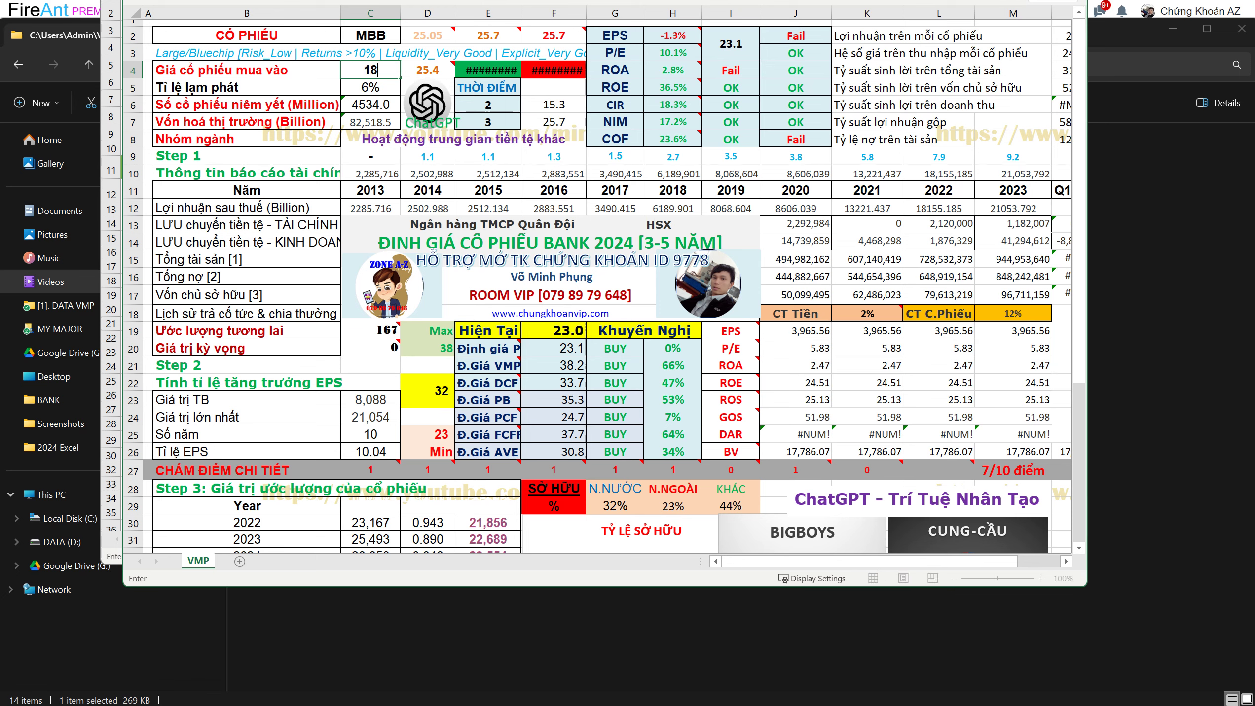
pyautogui.press('Tab')
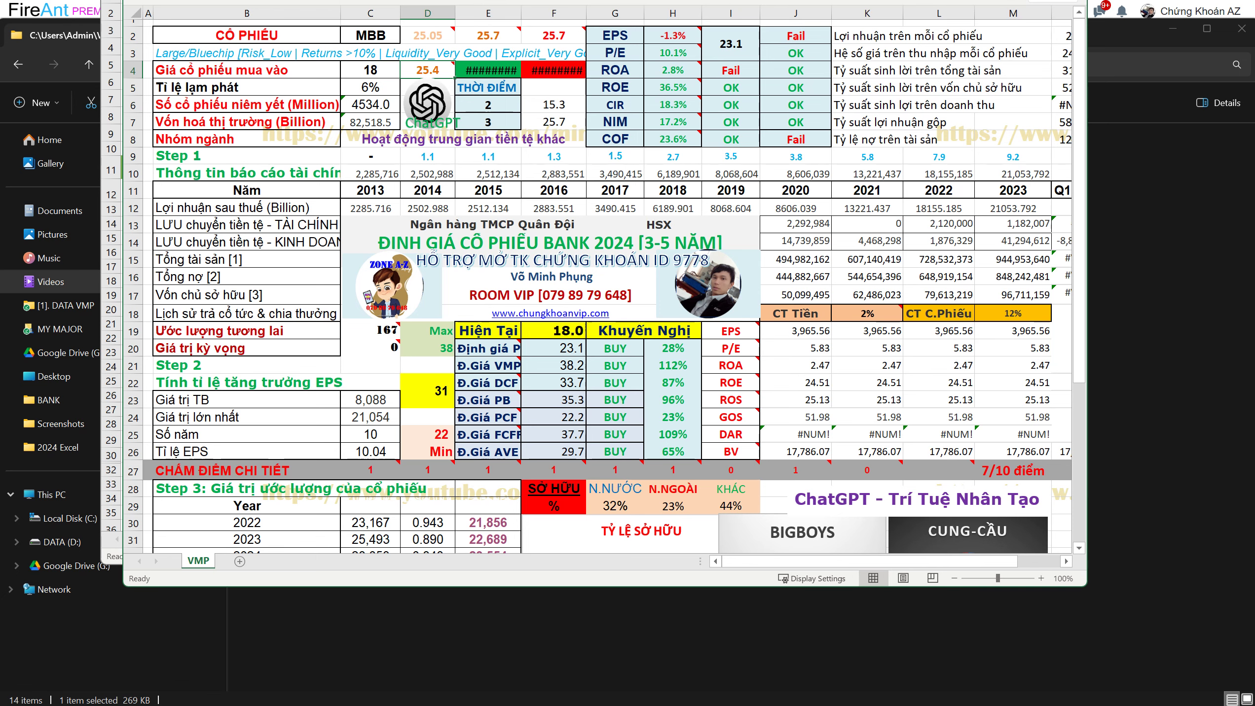
pyautogui.moveTo(652, 339); pyautogui.dragTo(701, 466)
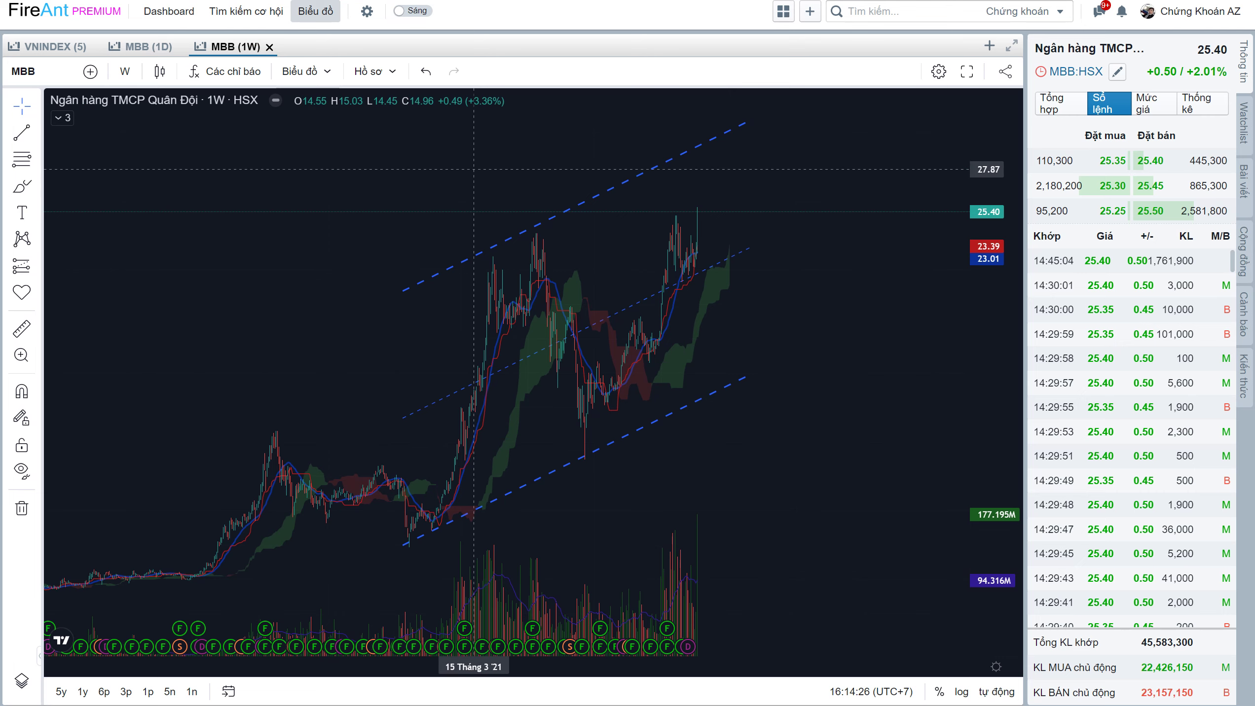
# Switch to MBB's daily chart and load DHT (CTCP Dược phẩm Hà Tây) on HNX
pyautogui.moveTo(469, 167); pyautogui.dragTo(459, 167)
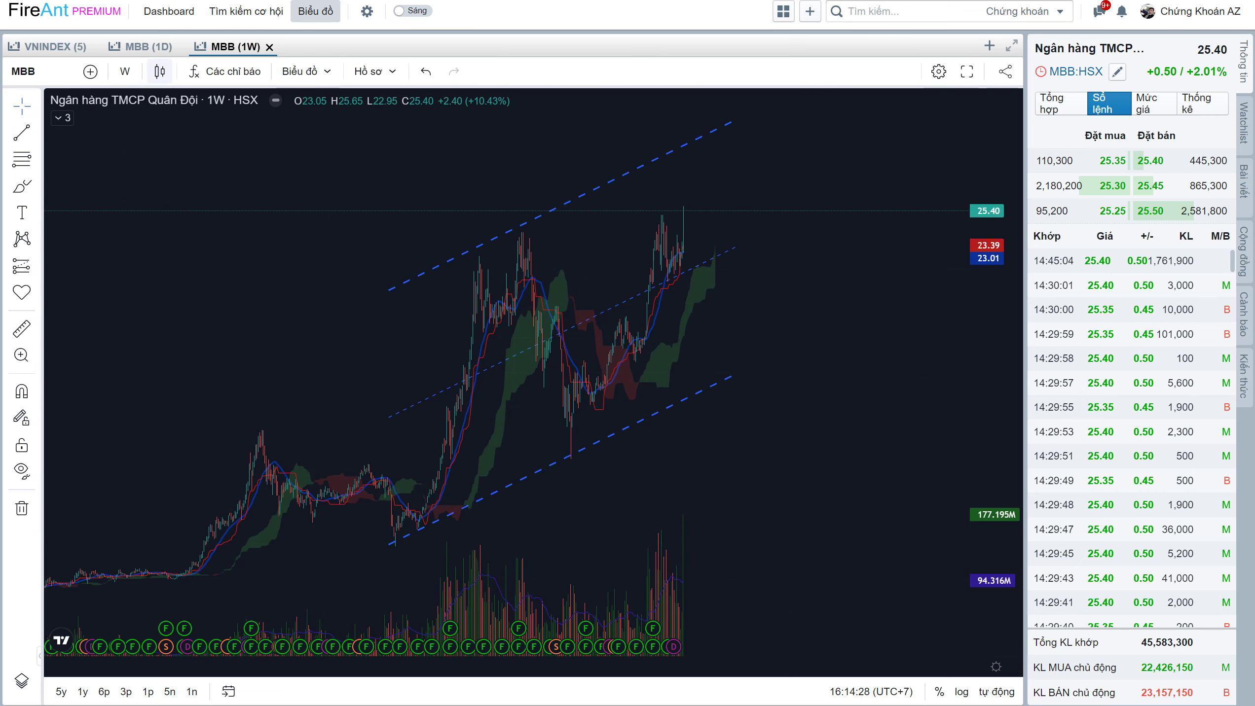
pyautogui.click(148, 46)
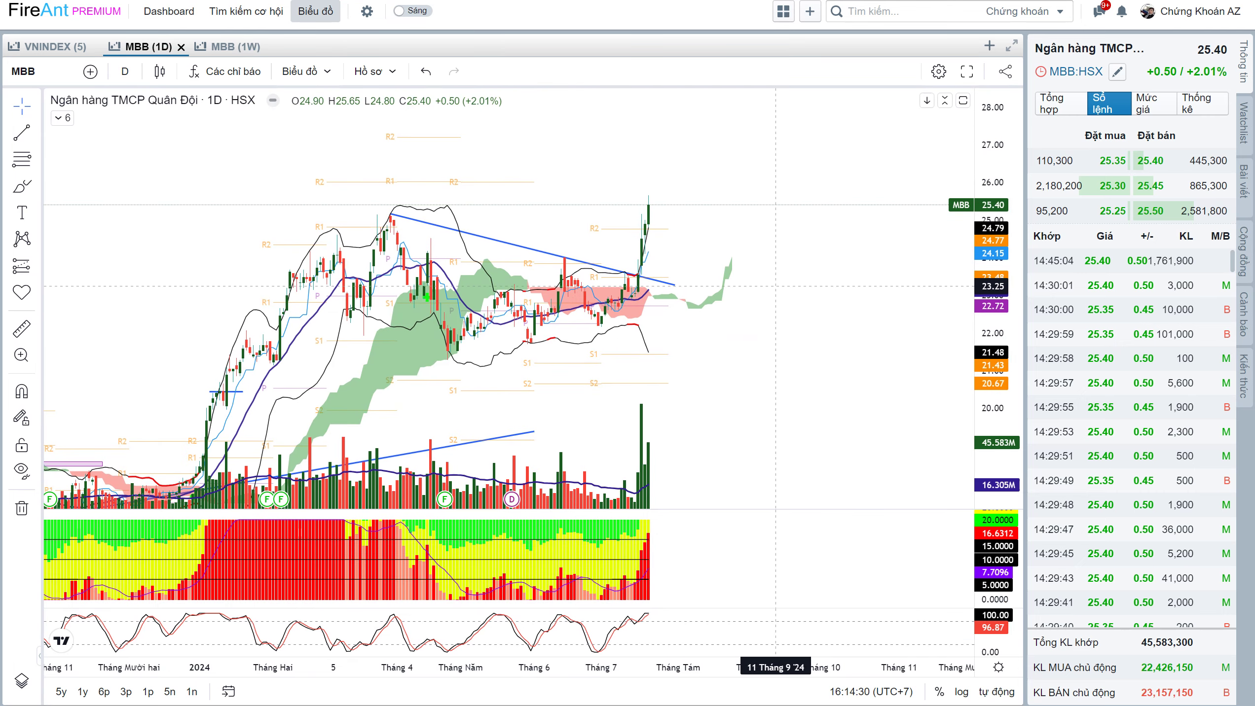
pyautogui.write('DHT')
pyautogui.press('Return')
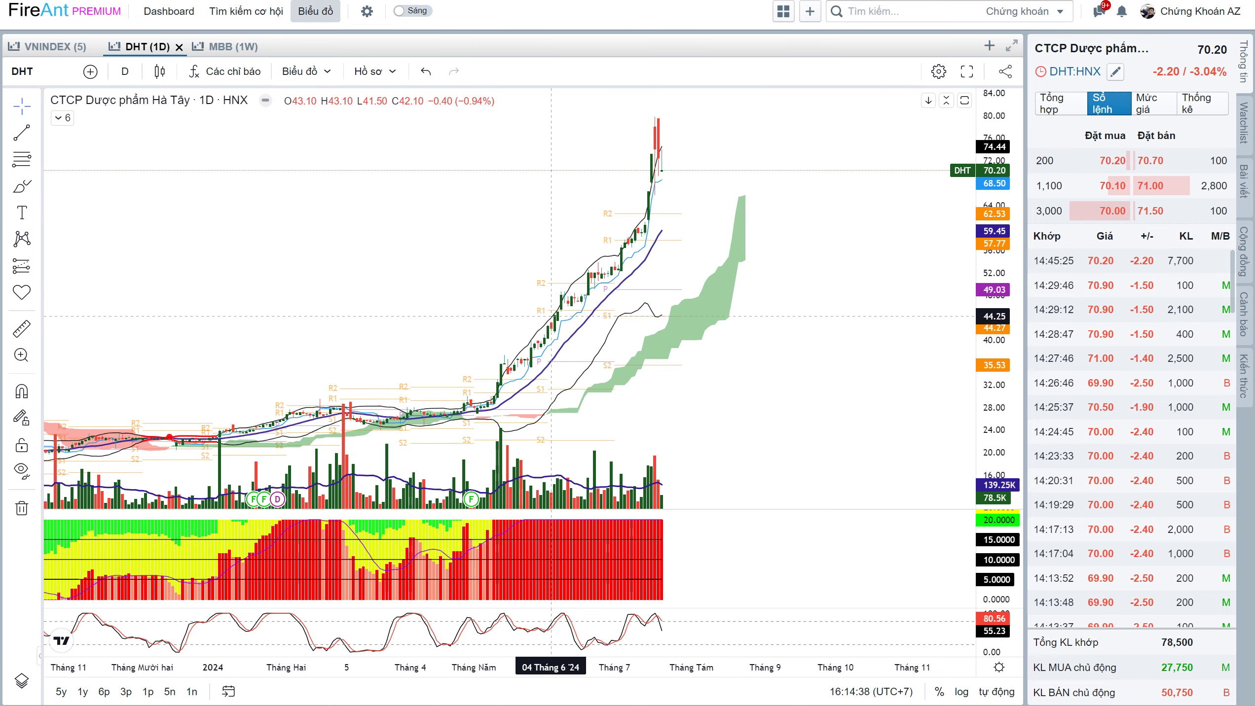
# Load IMP, measure its ~45% rise from 67.58 to 98.29, then load TNH
pyautogui.hscroll(3, 681, 337)
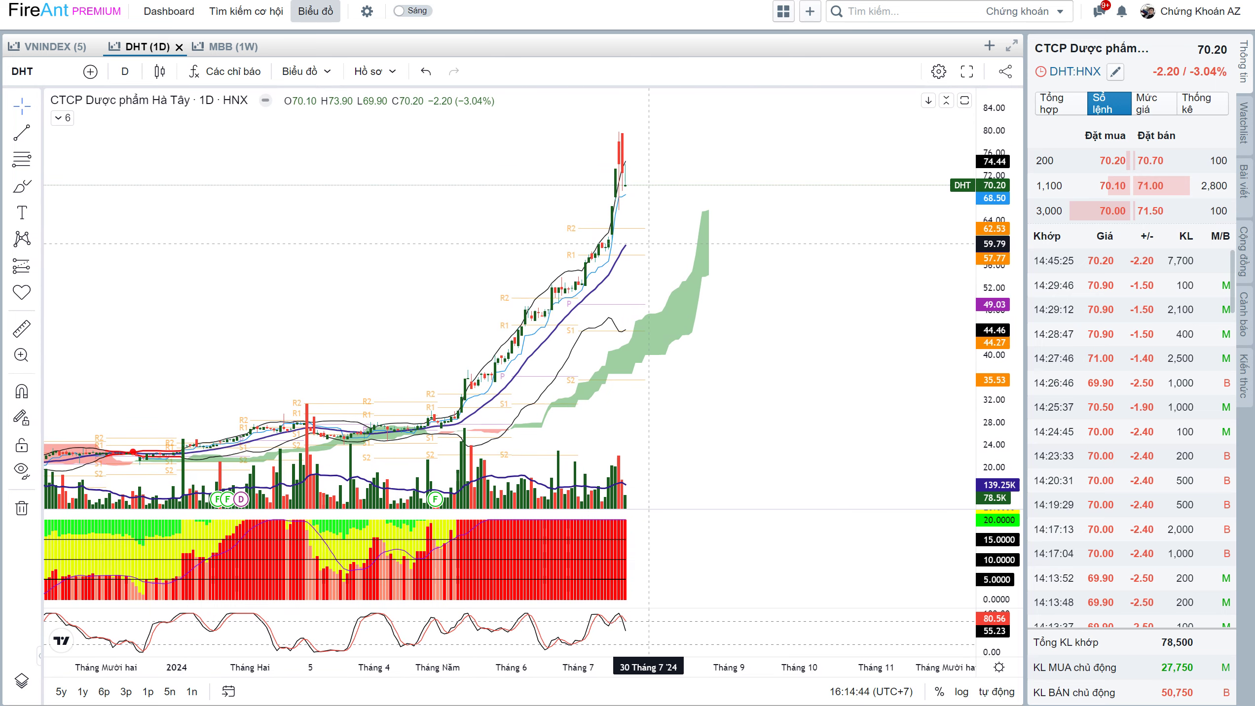
pyautogui.write('IMP')
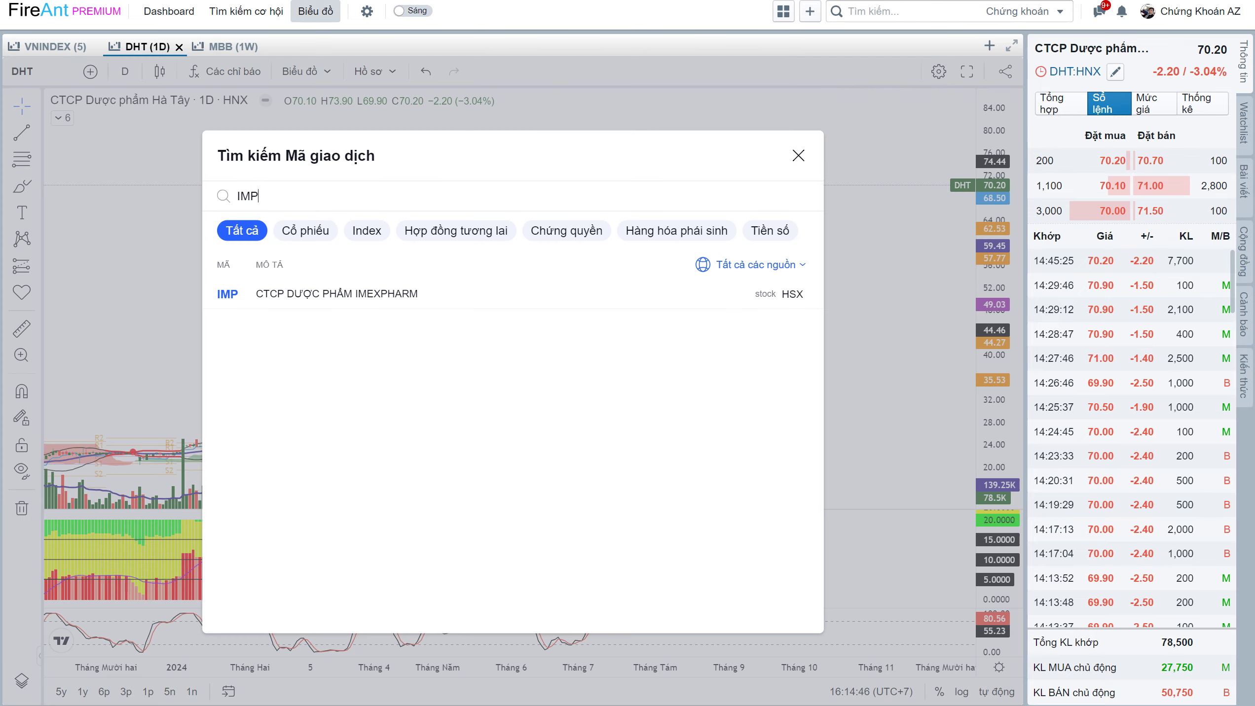
pyautogui.press('Return')
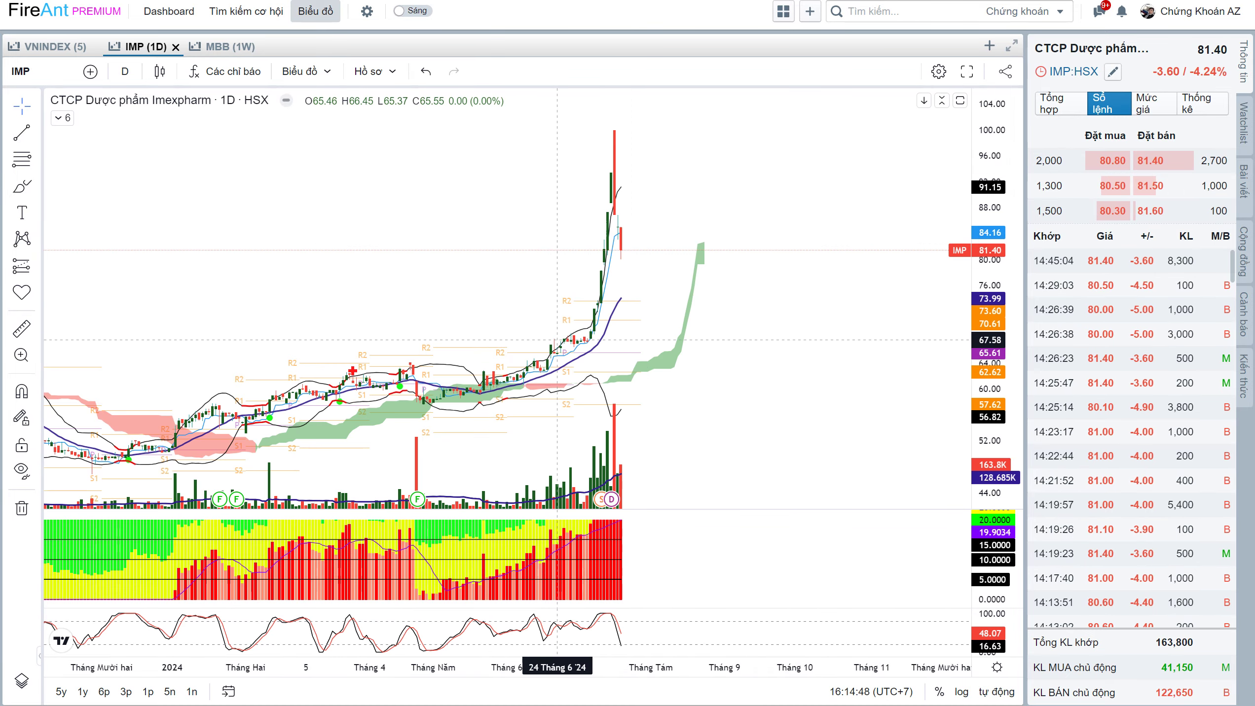
pyautogui.moveTo(557, 339); pyautogui.dragTo(615, 141)
pyautogui.click(675, 162)
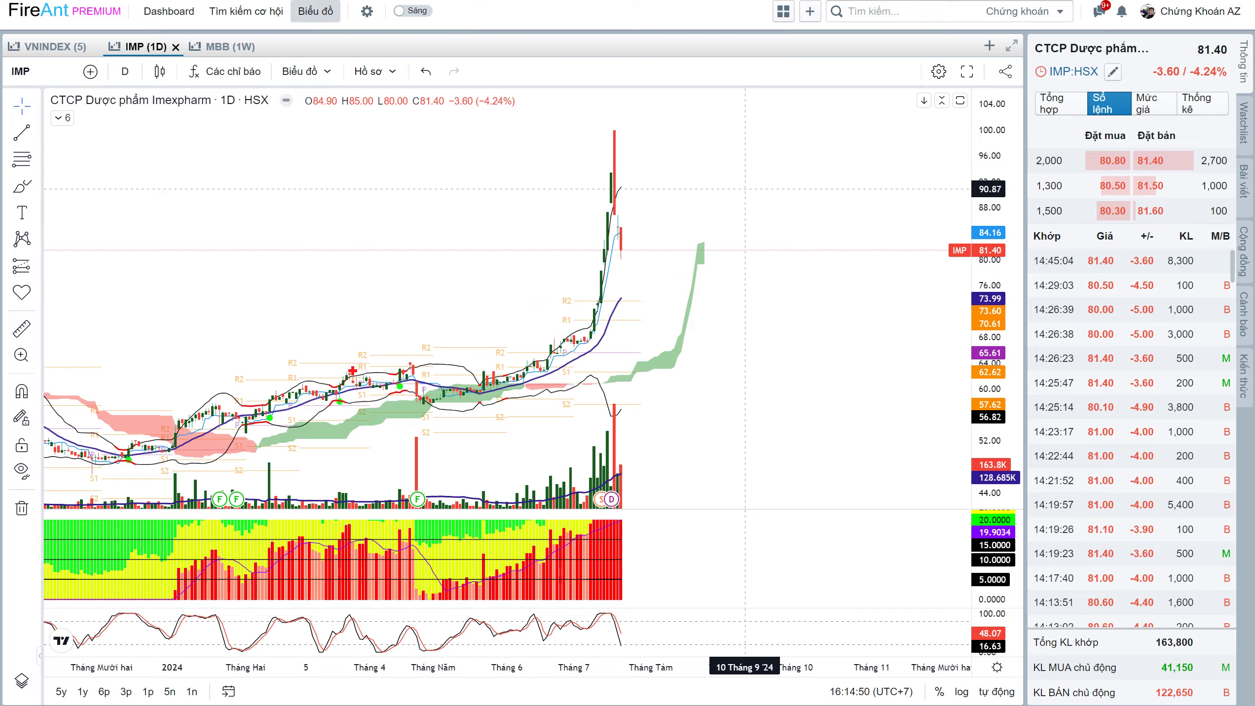
pyautogui.write('TNH')
pyautogui.press('Return')
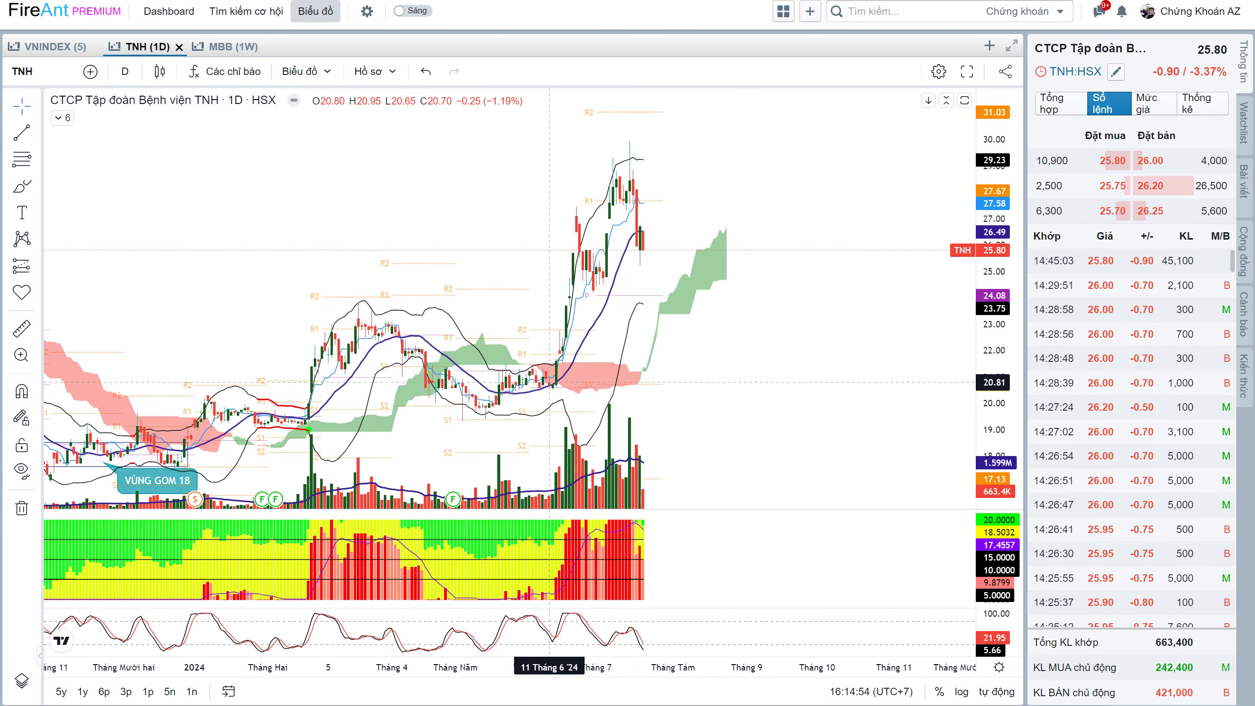
# Measure TNH's June–July rally of about 37% over 21 bars, then clear the measurement
pyautogui.keyDown('shift'); pyautogui.click(549, 382); pyautogui.keyUp('shift')
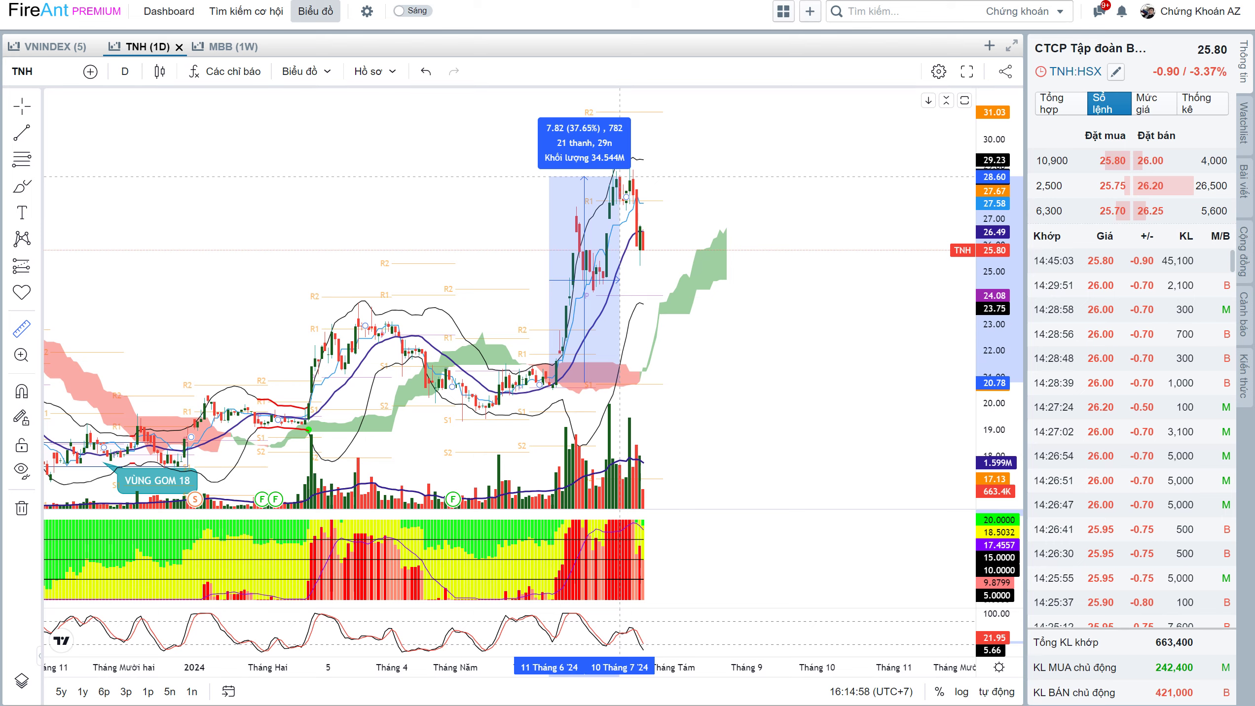
pyautogui.click(620, 180)
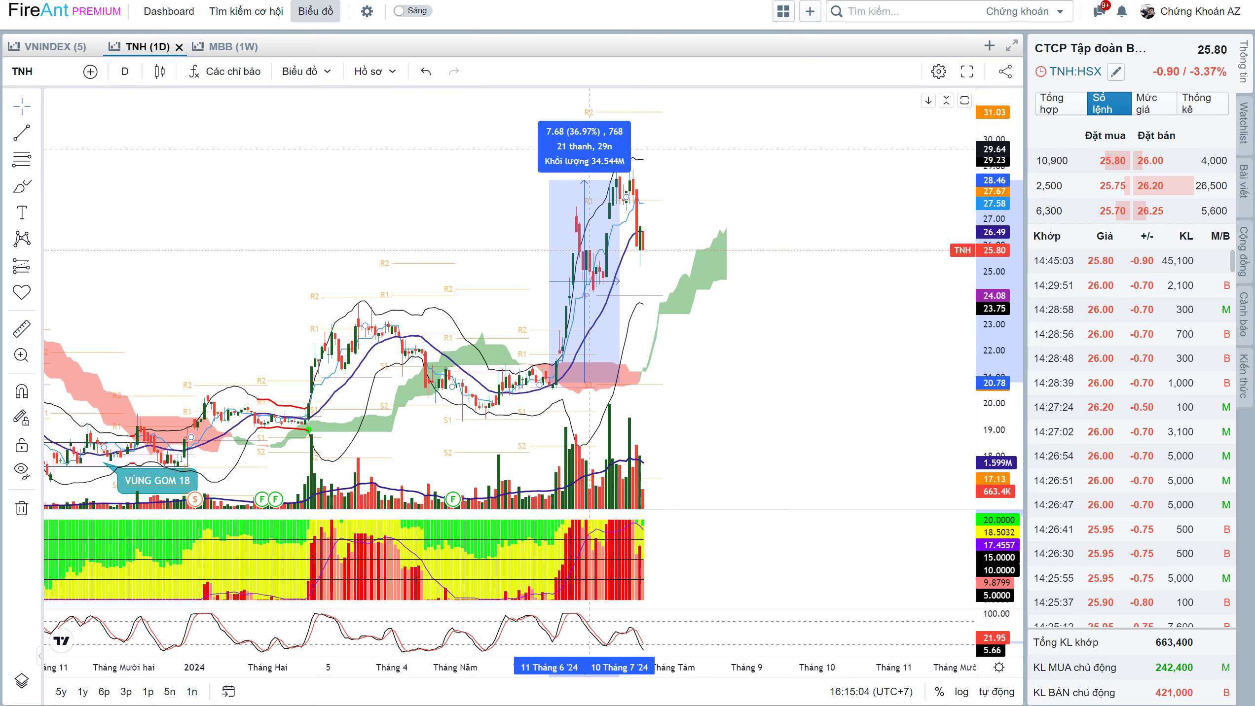
pyautogui.click(582, 139)
# Load DHT's daily chart from the symbol search results
pyautogui.write('DHT')
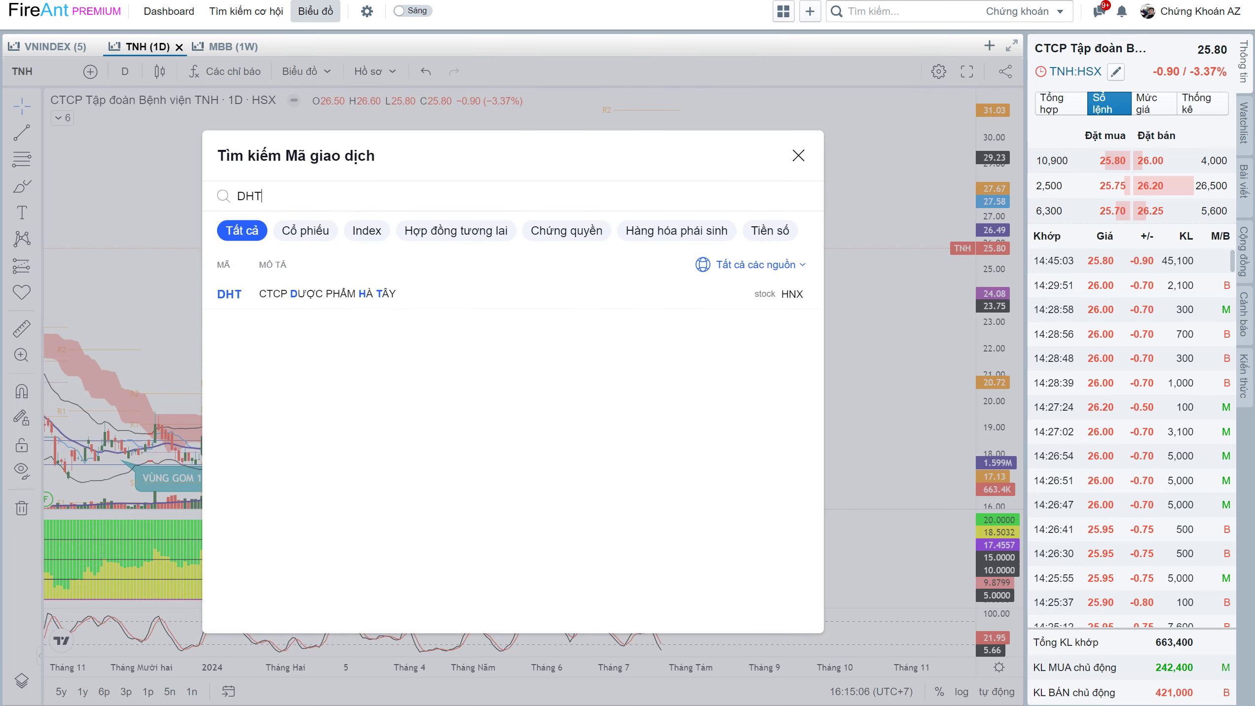
pyautogui.click(800, 291)
pyautogui.scroll(3, 800, 291)
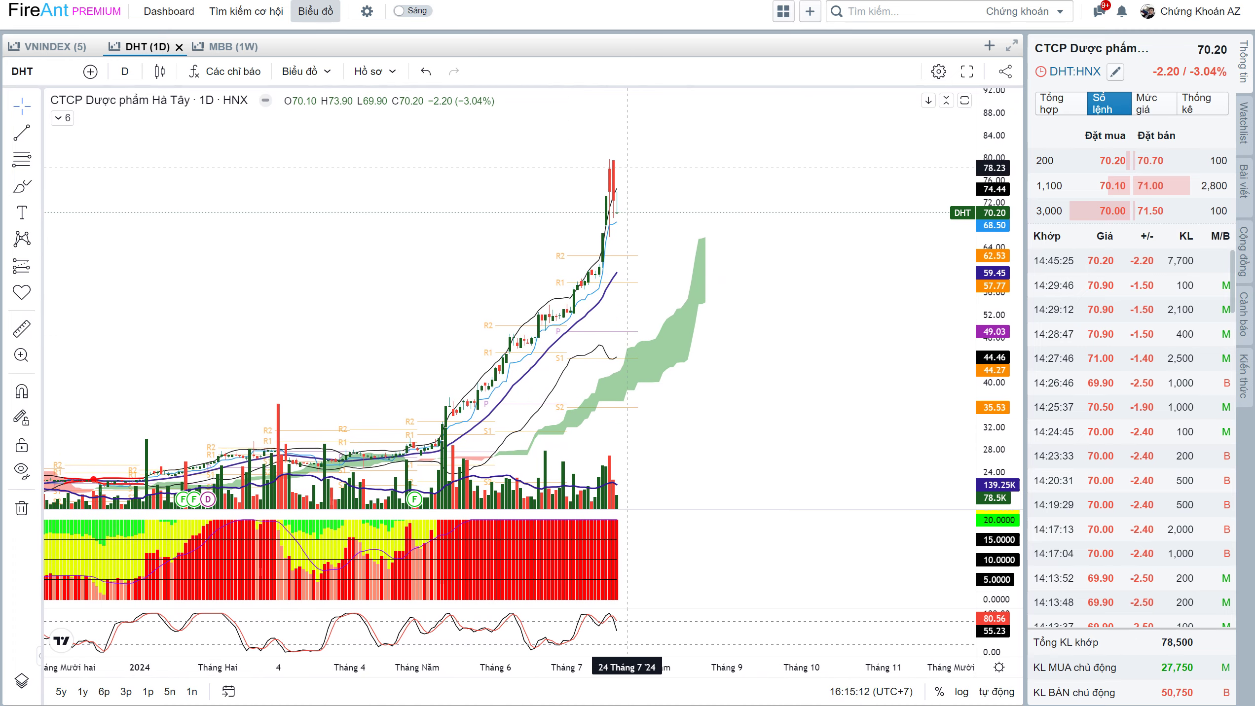
# Replace MBB with DHT in the Excel ticker cell, scoring it 3.75/10 Small/Penny
pyautogui.hotkey('alt', 'Tab')
pyautogui.click(329, 12)
pyautogui.write('DHT')
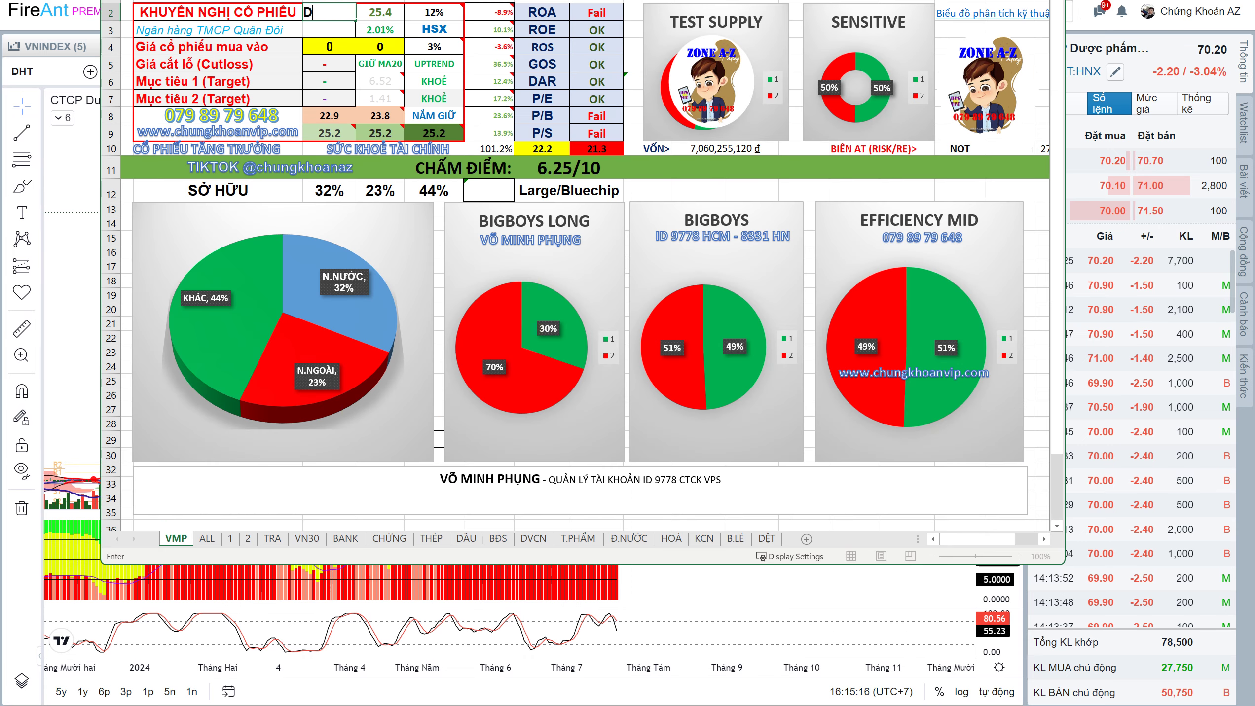
pyautogui.press('Tab')
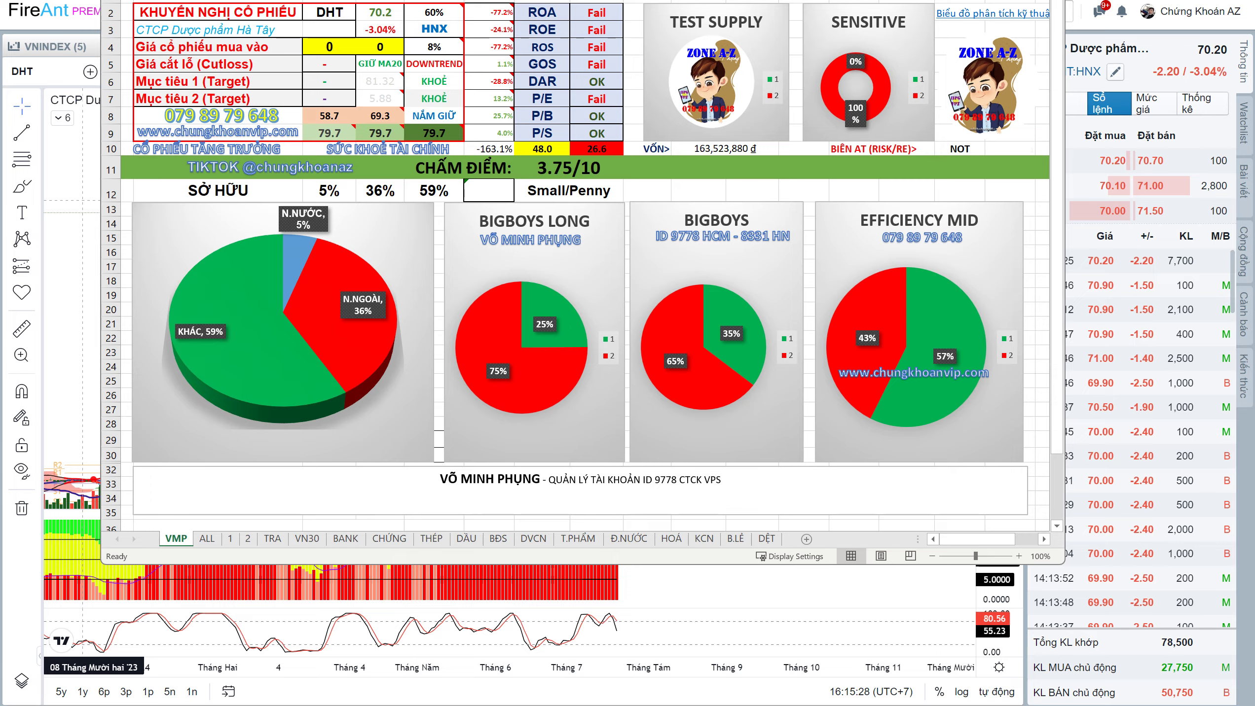
pyautogui.click(83, 200)
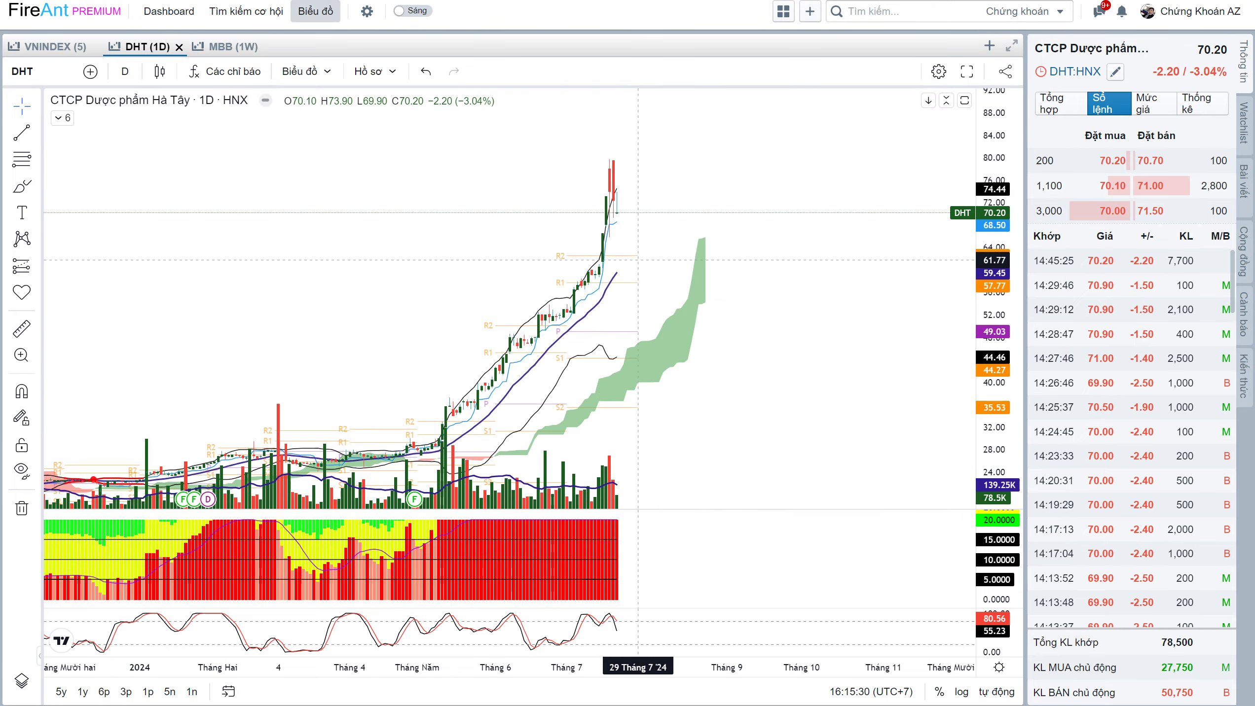
# Measure DHT's rally of about 95% with the price-range tool
pyautogui.moveTo(638, 259); pyautogui.dragTo(666, 257)
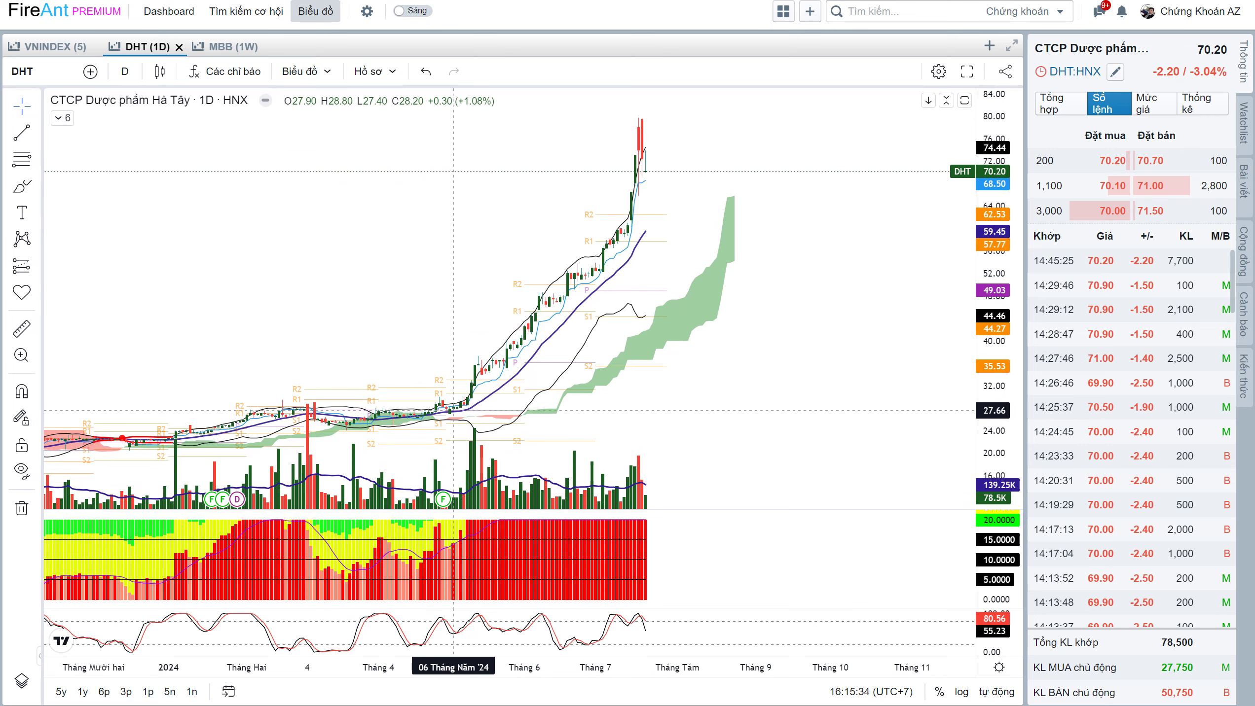
pyautogui.keyDown('shift'); pyautogui.click(453, 410); pyautogui.keyUp('shift')
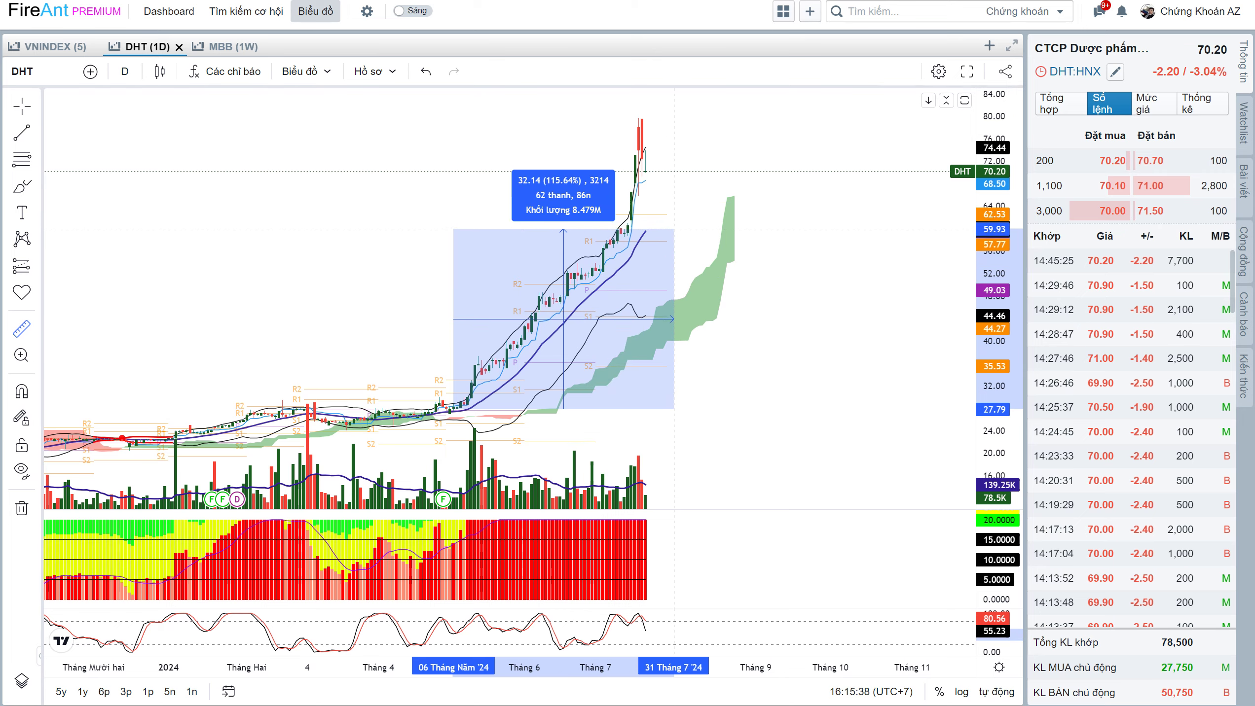
pyautogui.click(706, 294)
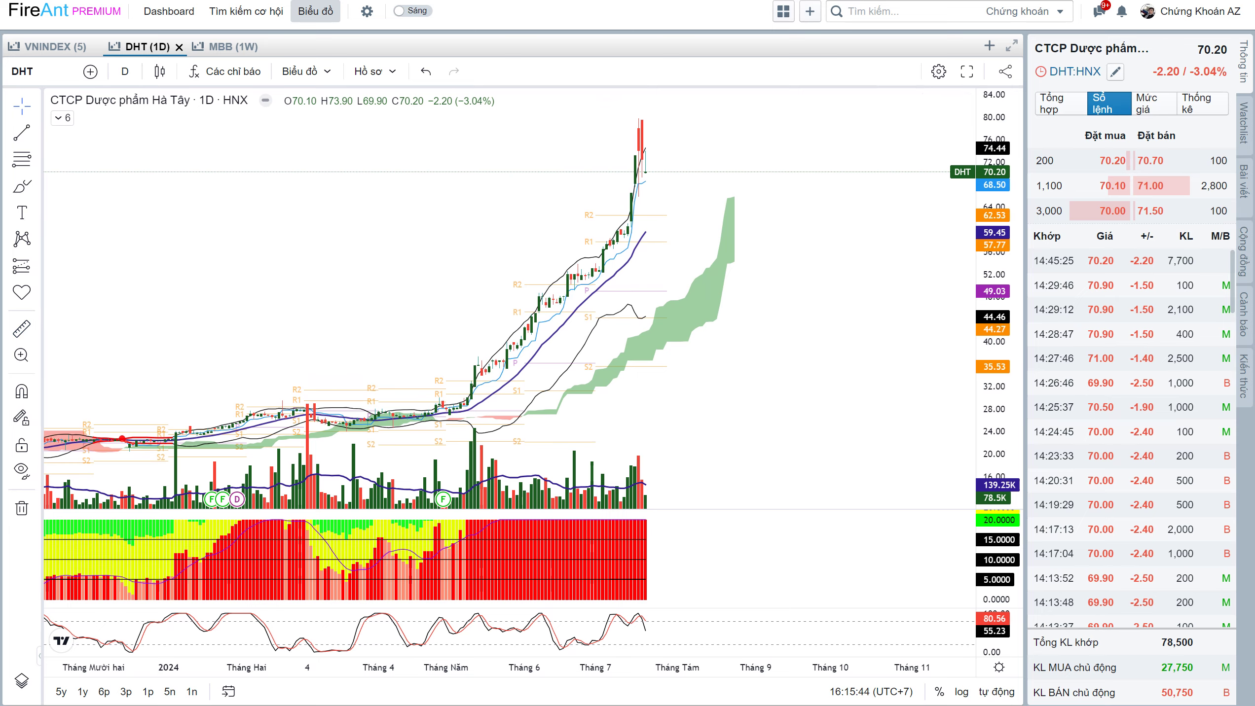
# Check DHT's 3.75/10 score in Excel, then load BVB's daily chart on UPCOM
pyautogui.hotkey('alt', 'Tab')
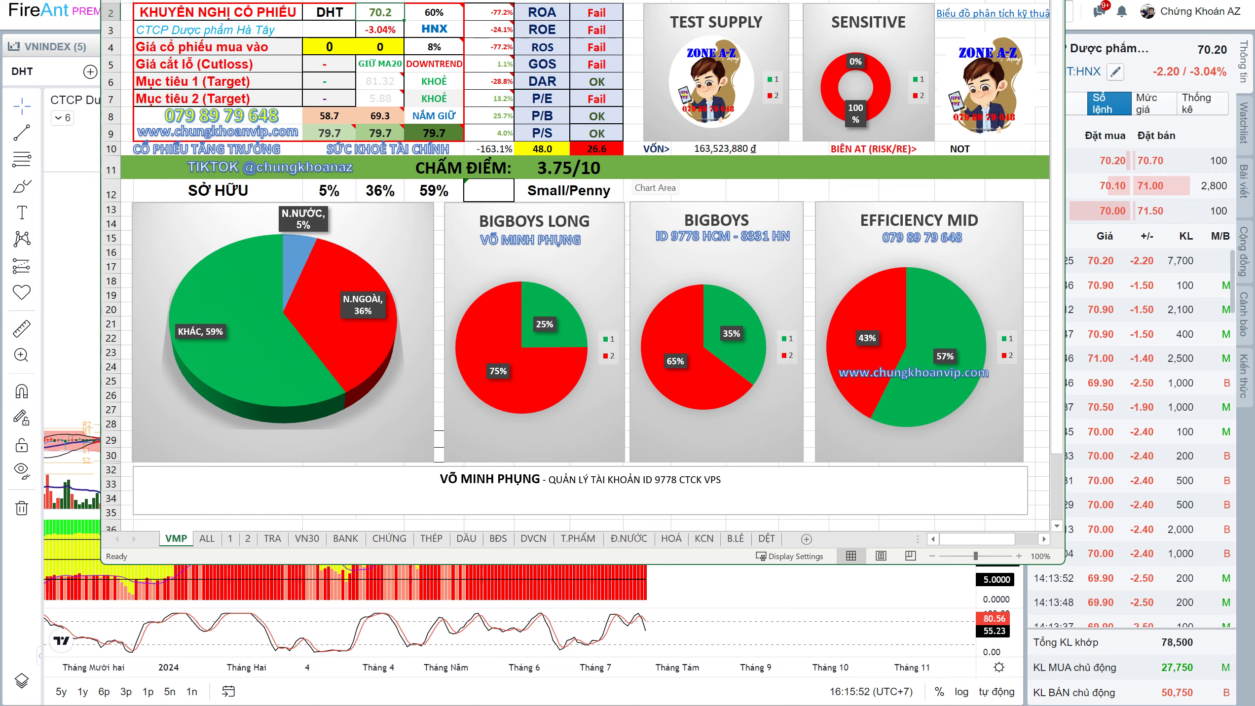
pyautogui.click(93, 623)
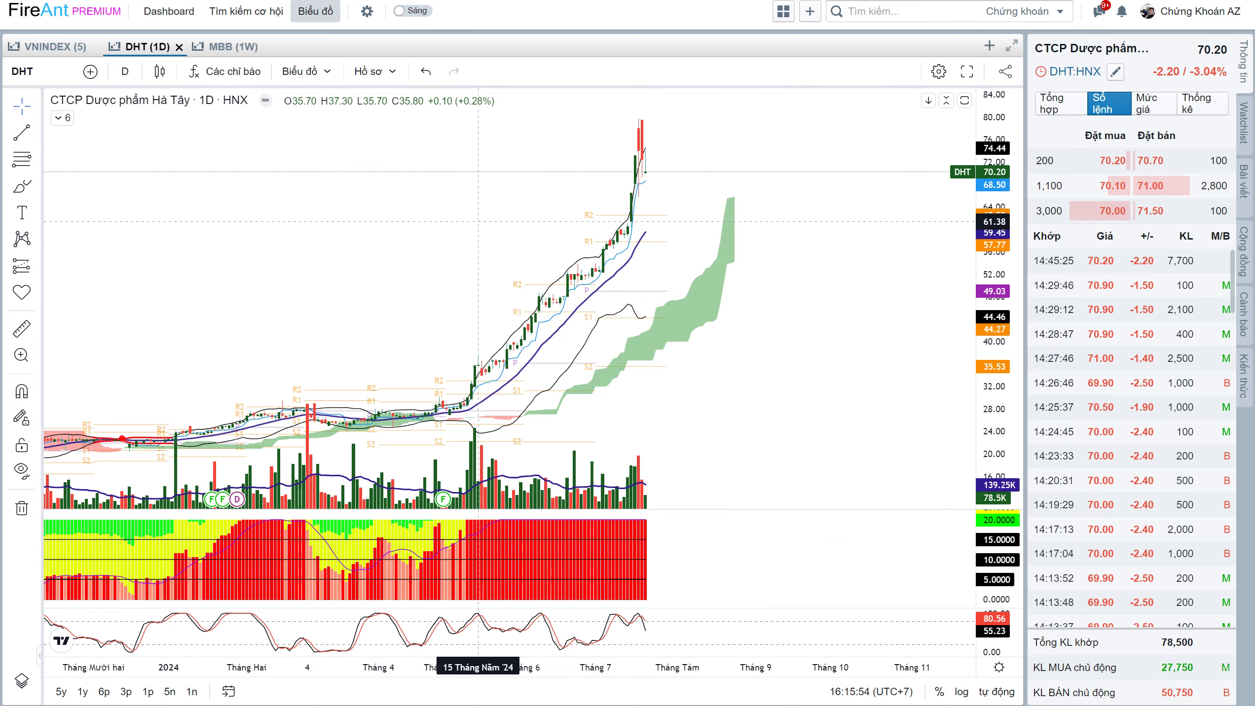
pyautogui.moveTo(485, 209); pyautogui.dragTo(446, 223)
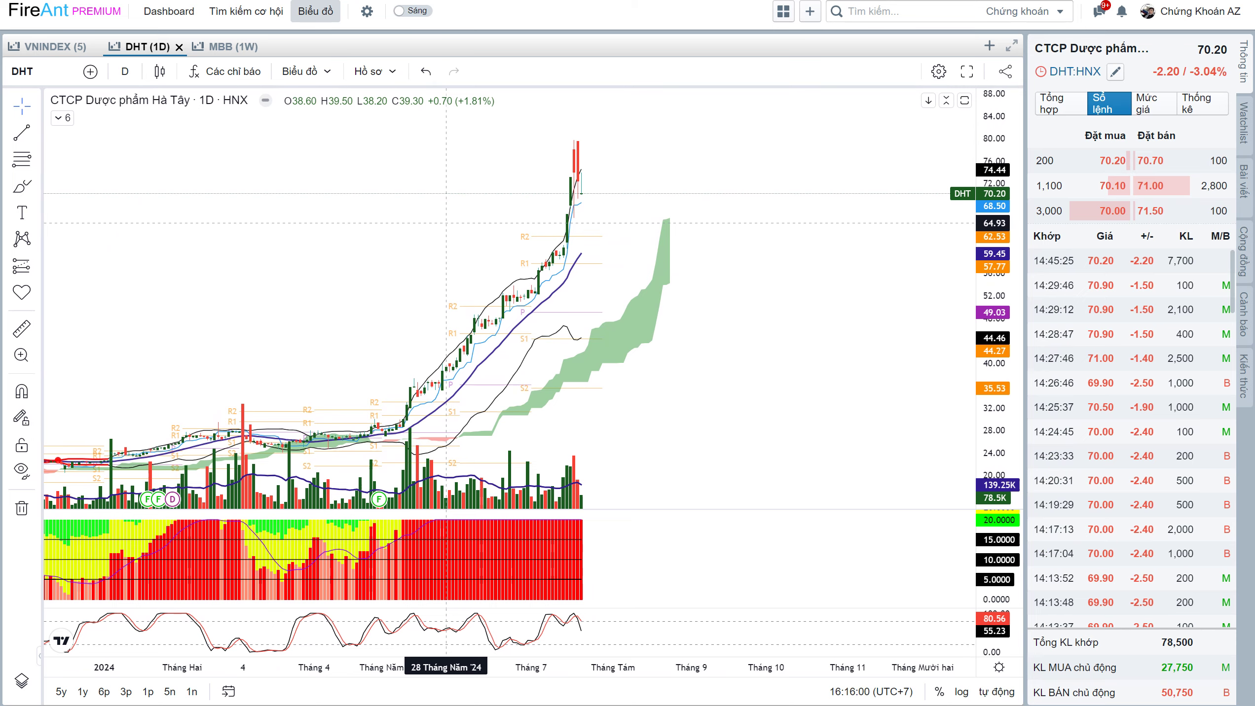
pyautogui.write('BVB')
pyautogui.press('Return')
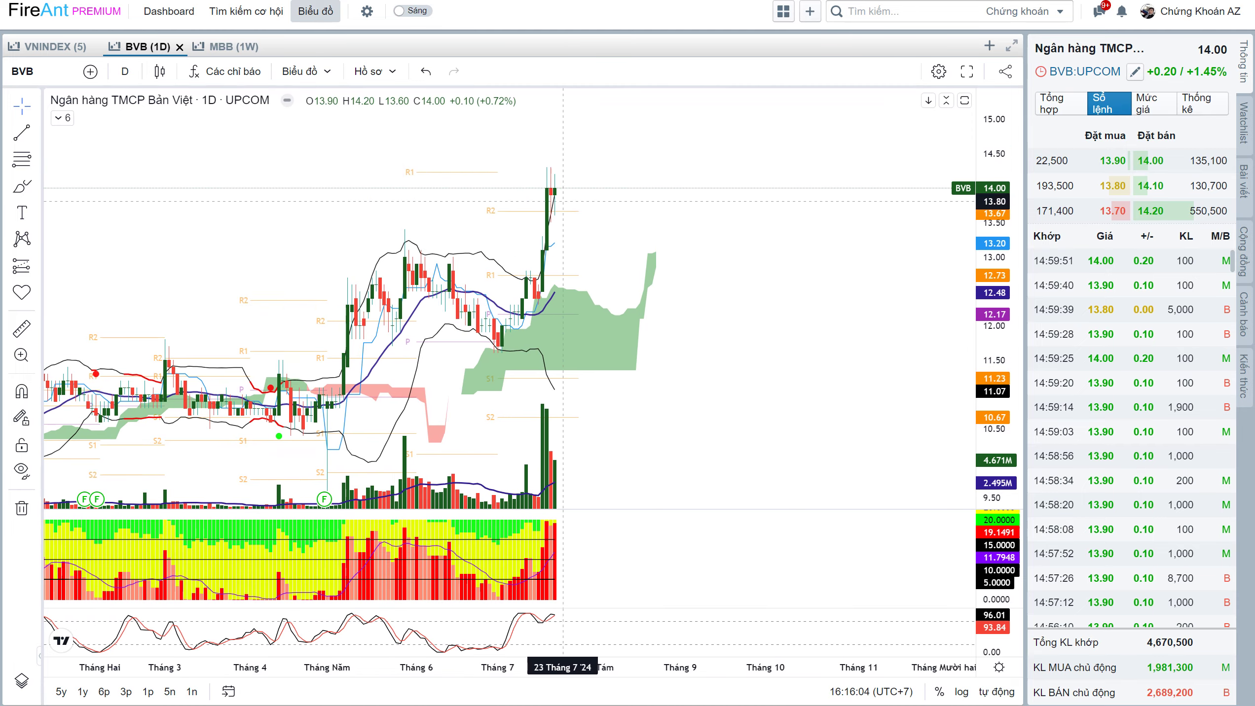
# Enter BVB as the stock to score in the Excel sheet, rating it 2.5/10
pyautogui.hotkey('alt', 'Tab')
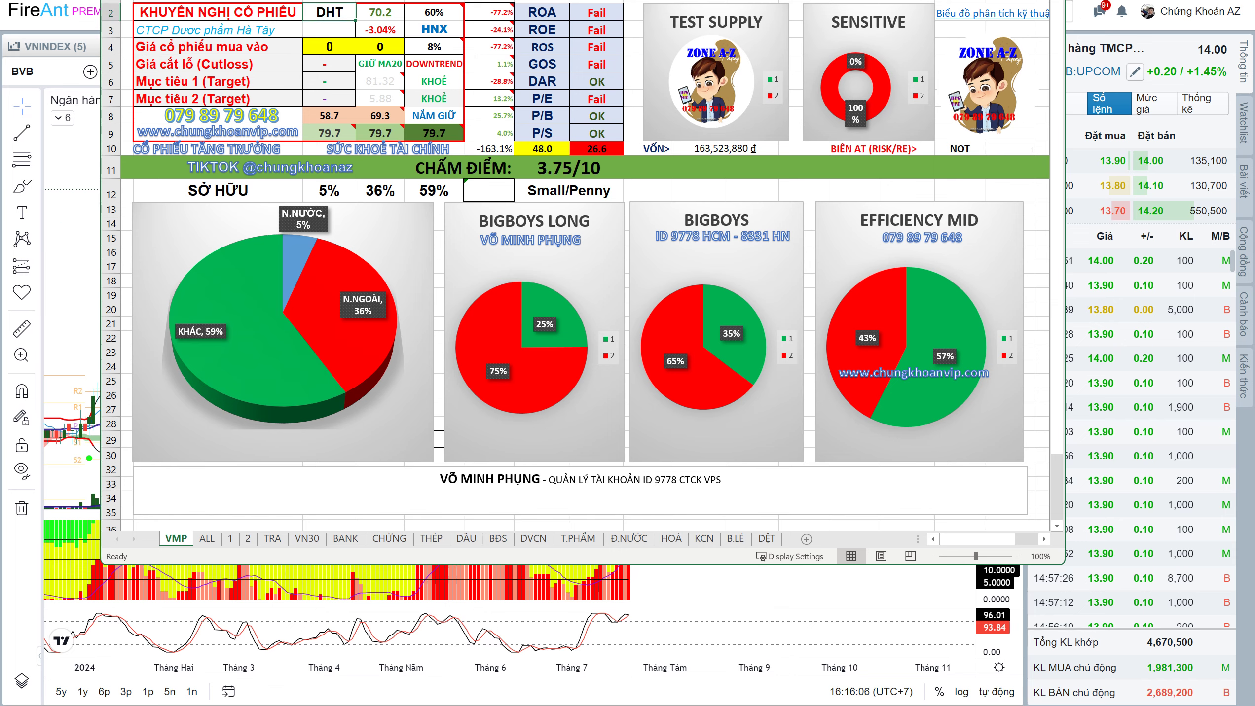
pyautogui.write('BVB')
pyautogui.press('Return')
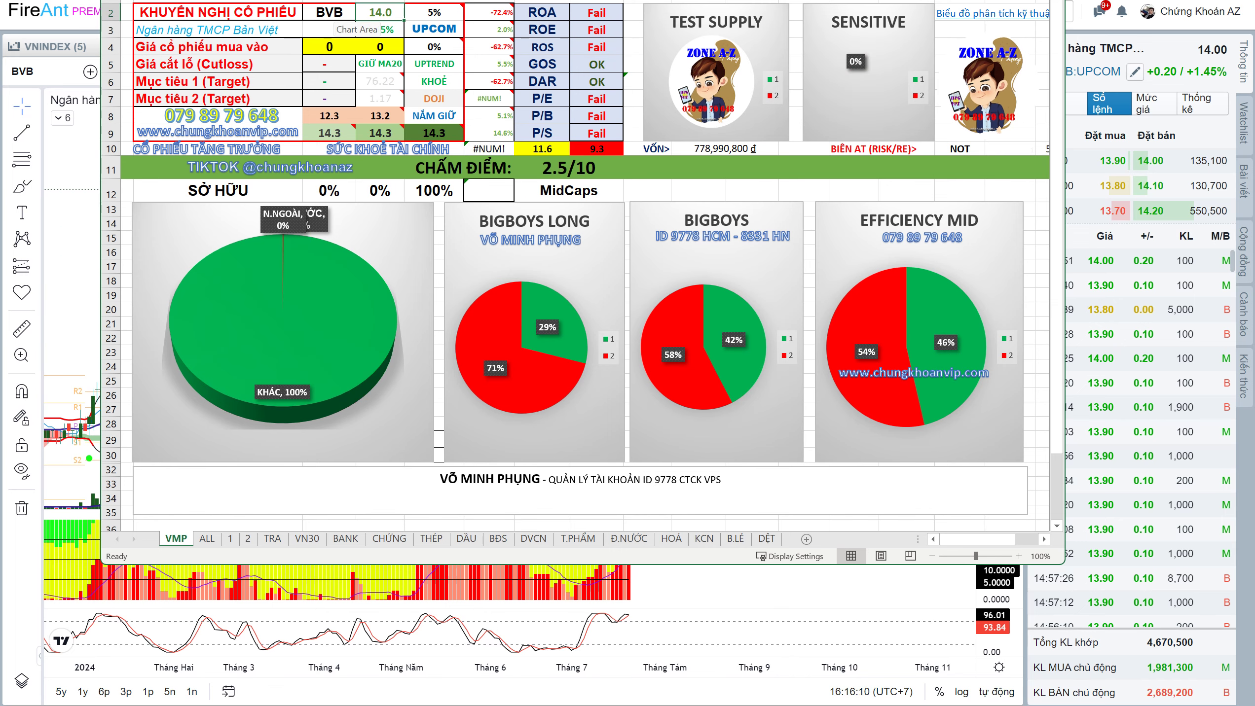
pyautogui.hotkey('alt', 'Tab')
# Measure BVB's recent price rise of about 12% on the daily chart
pyautogui.scroll(3, 752, 267)
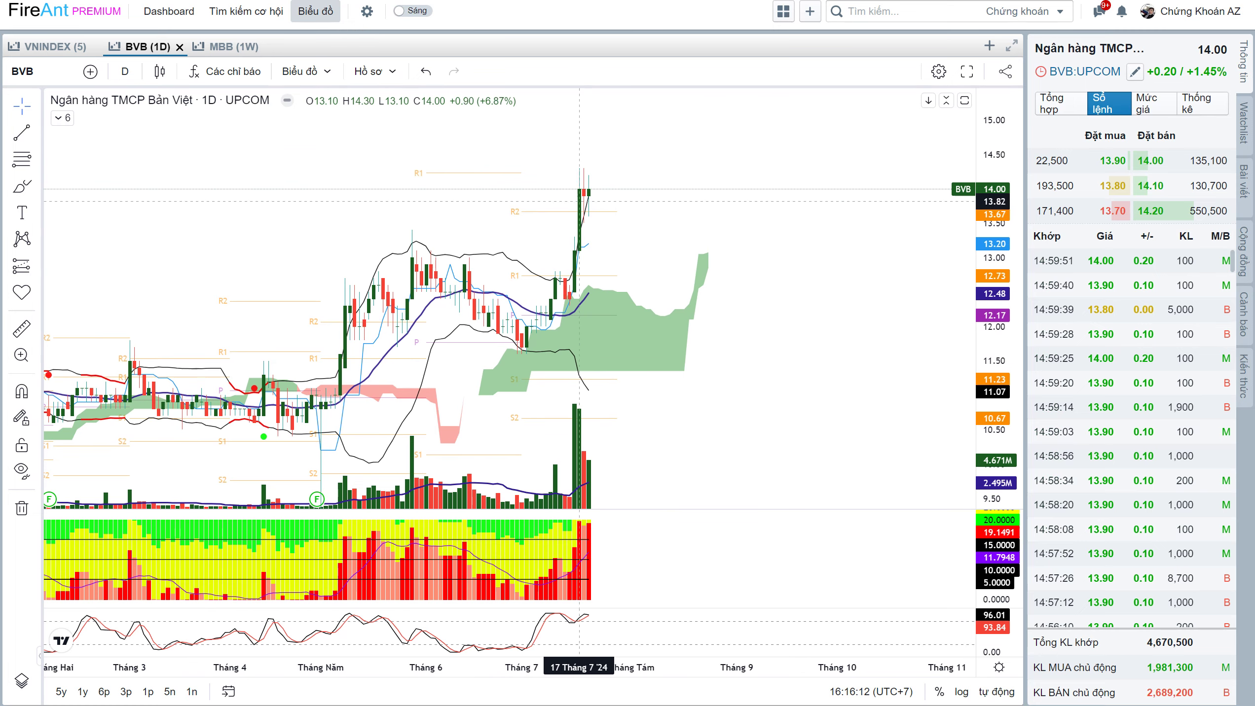
pyautogui.moveTo(698, 297); pyautogui.dragTo(779, 320)
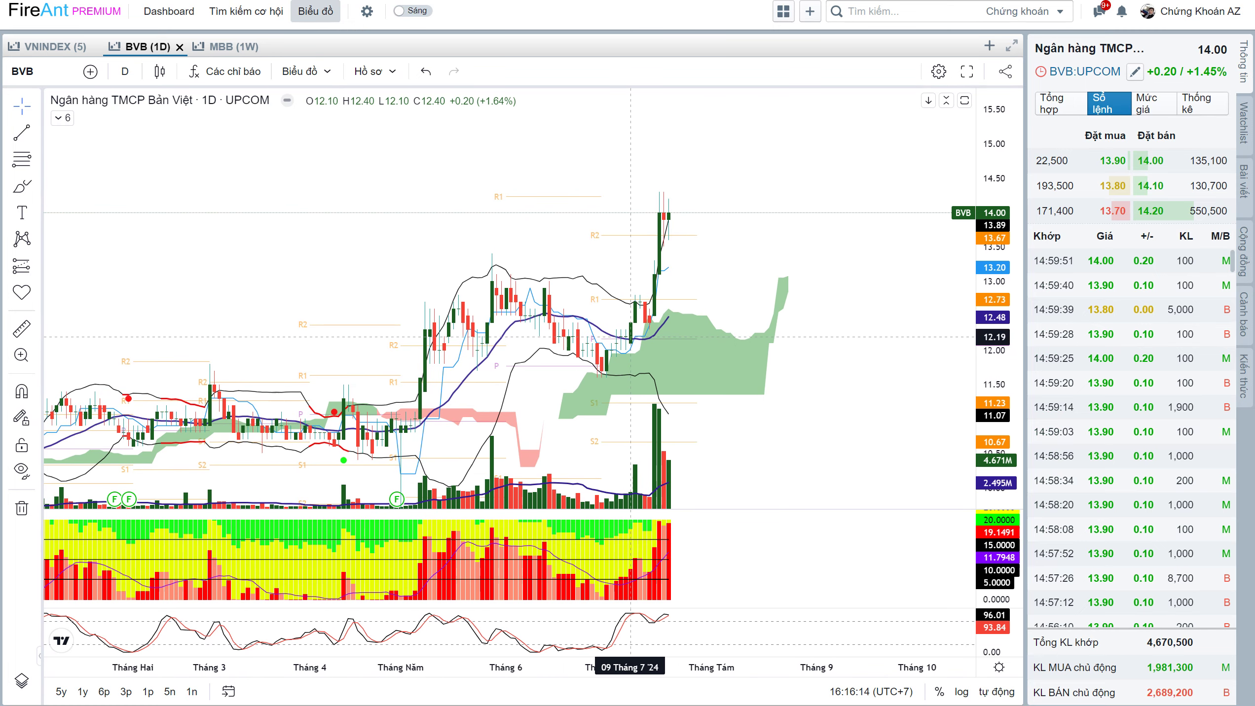
pyautogui.keyDown('shift'); pyautogui.click(630, 337); pyautogui.keyUp('shift')
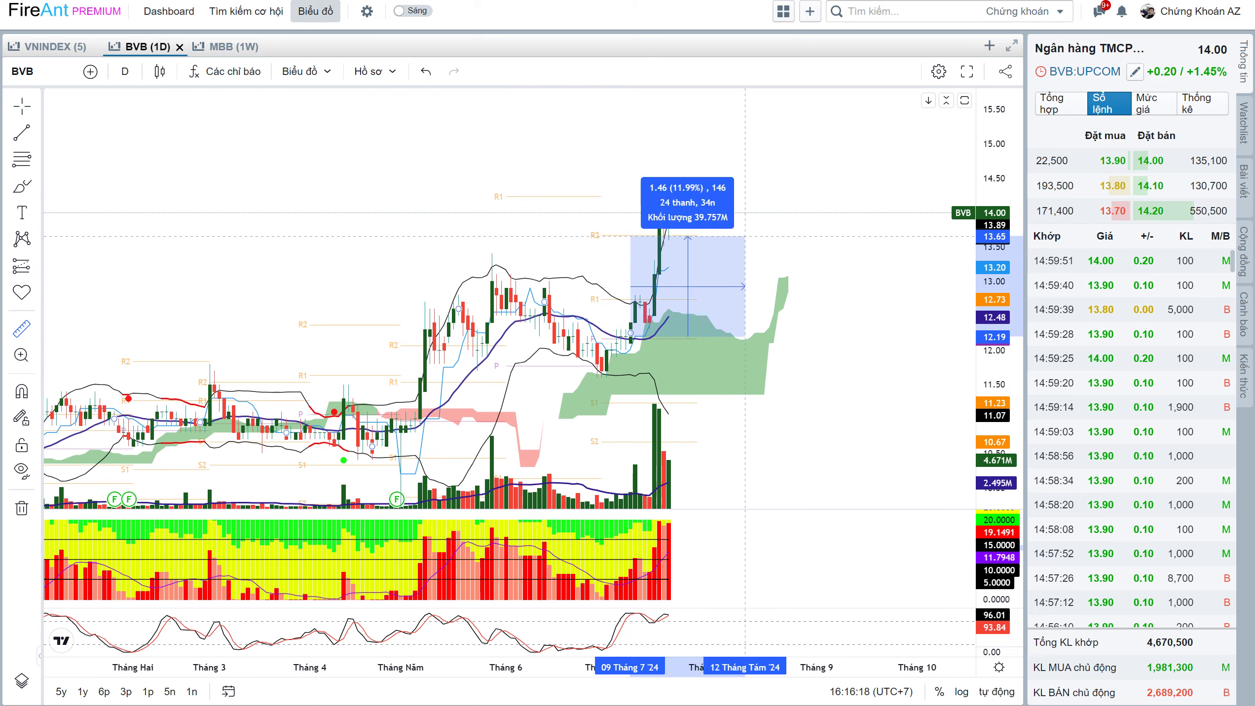
pyautogui.click(757, 165)
pyautogui.moveTo(807, 172); pyautogui.dragTo(827, 143)
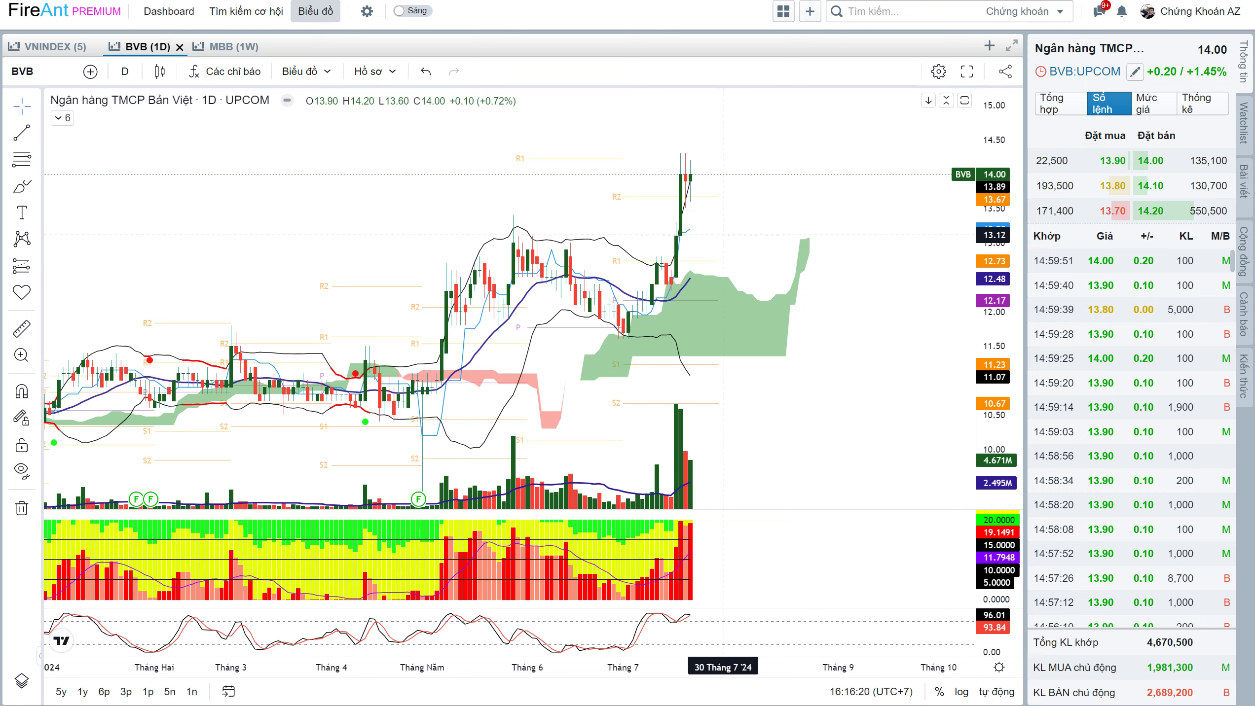
# Recheck BVB's score in Excel, then load LPB's daily chart
pyautogui.hotkey('alt', 'Tab')
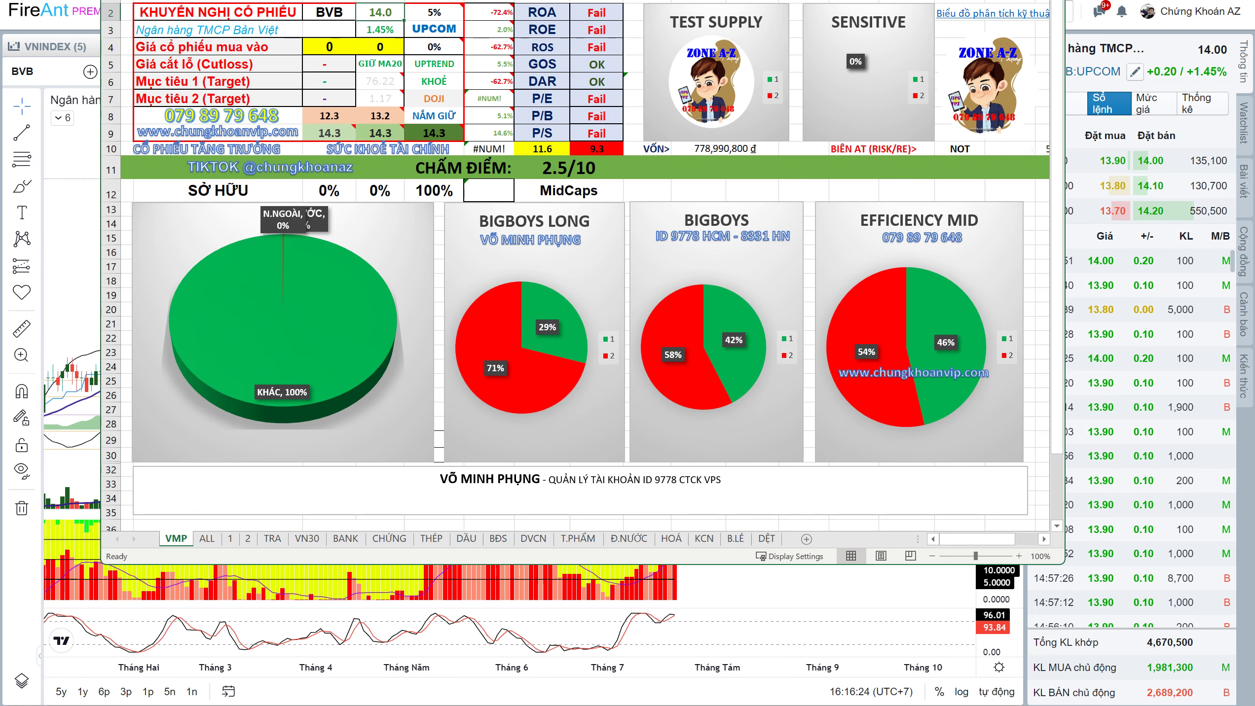
pyautogui.hotkey('alt', 'Tab')
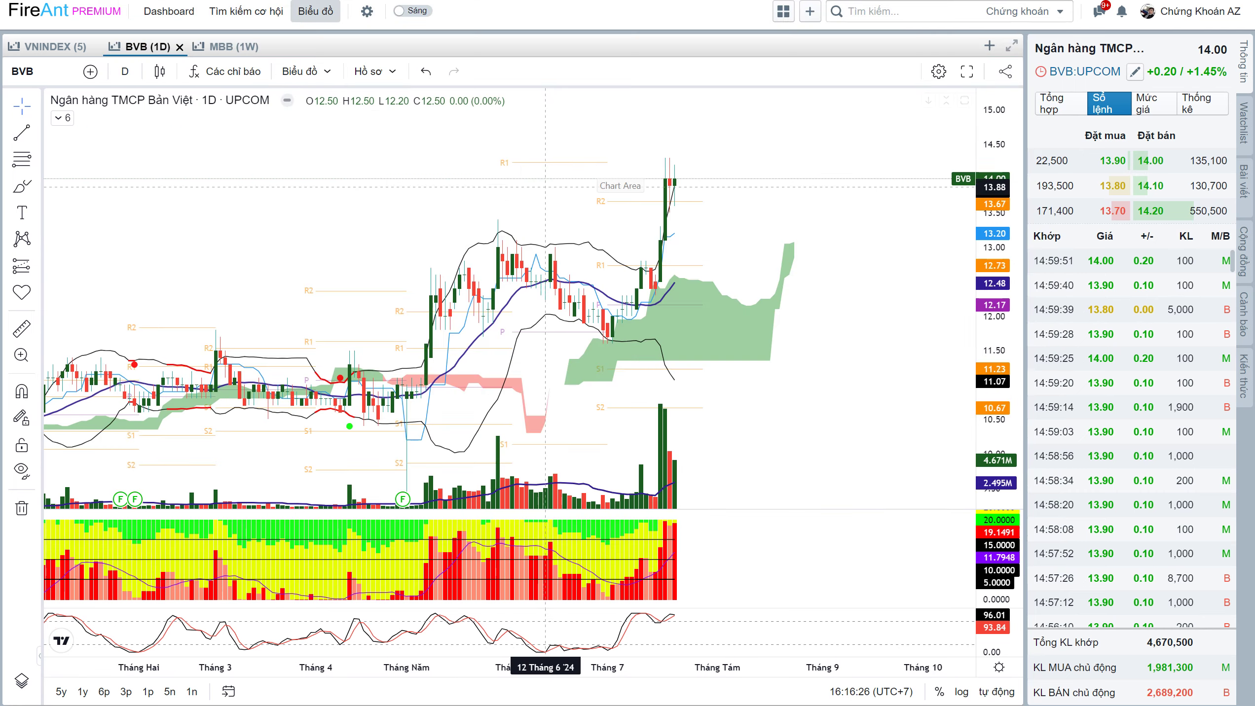
pyautogui.moveTo(364, 214); pyautogui.dragTo(405, 214)
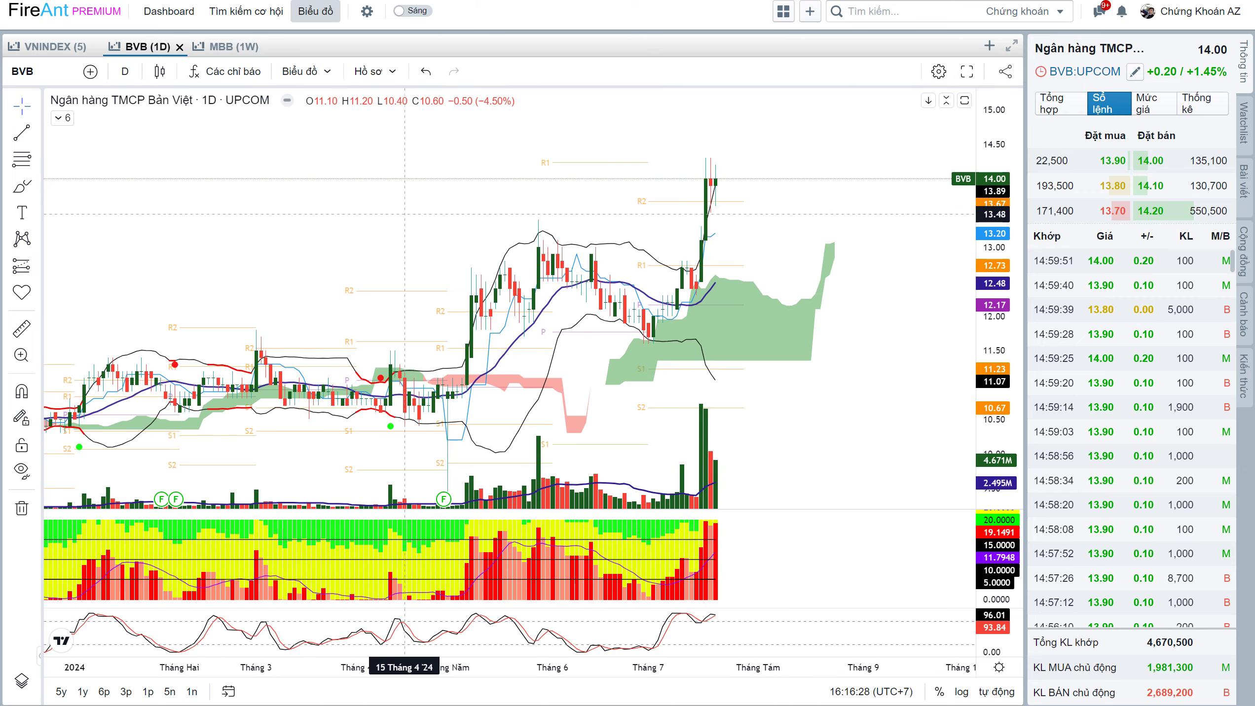
pyautogui.write('LPB')
pyautogui.press('Return')
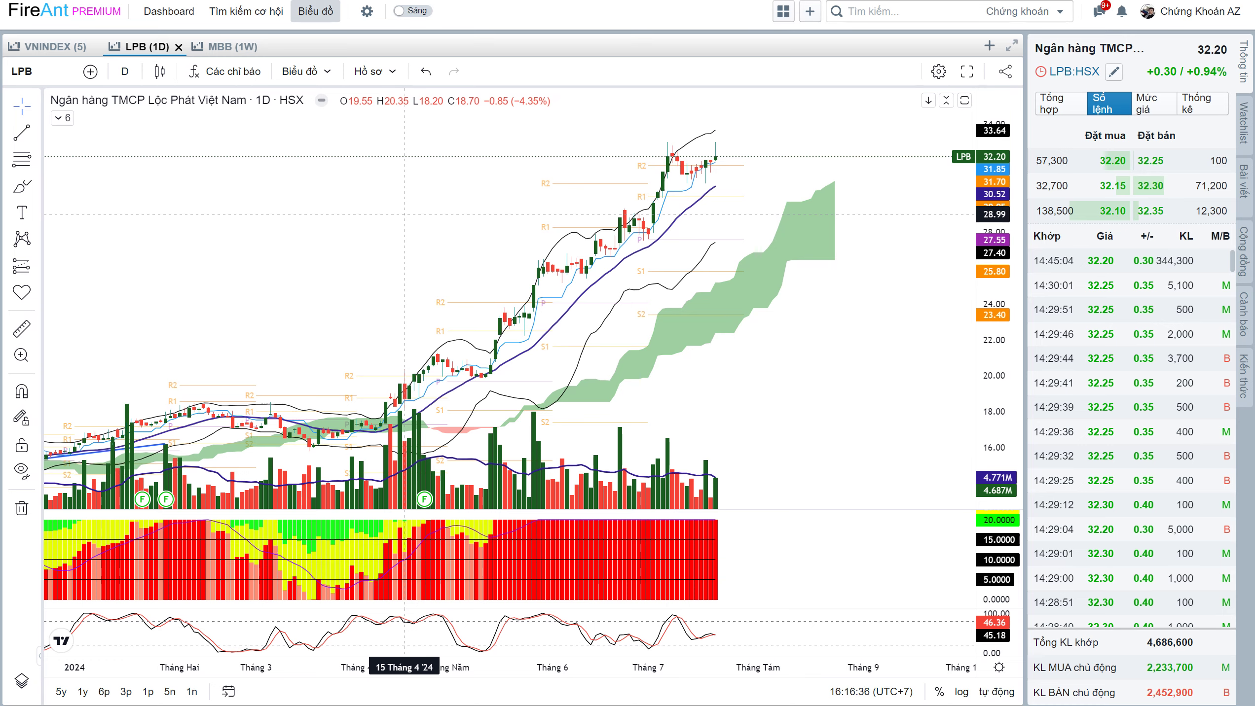
# Enter LPB in the scoring sheet's stock code cell, rating it 8.75/10 Large/Bluechip
pyautogui.moveTo(624, 335); pyautogui.dragTo(558, 310)
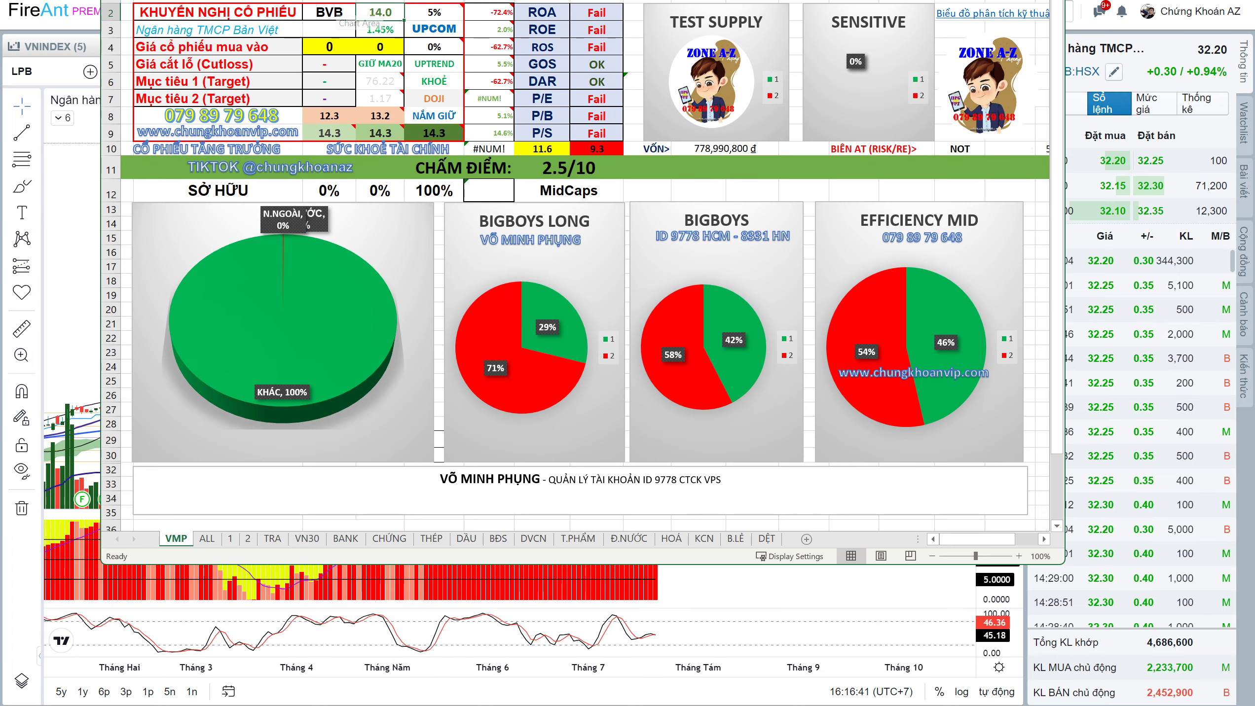
pyautogui.click(329, 12)
pyautogui.write('LPB')
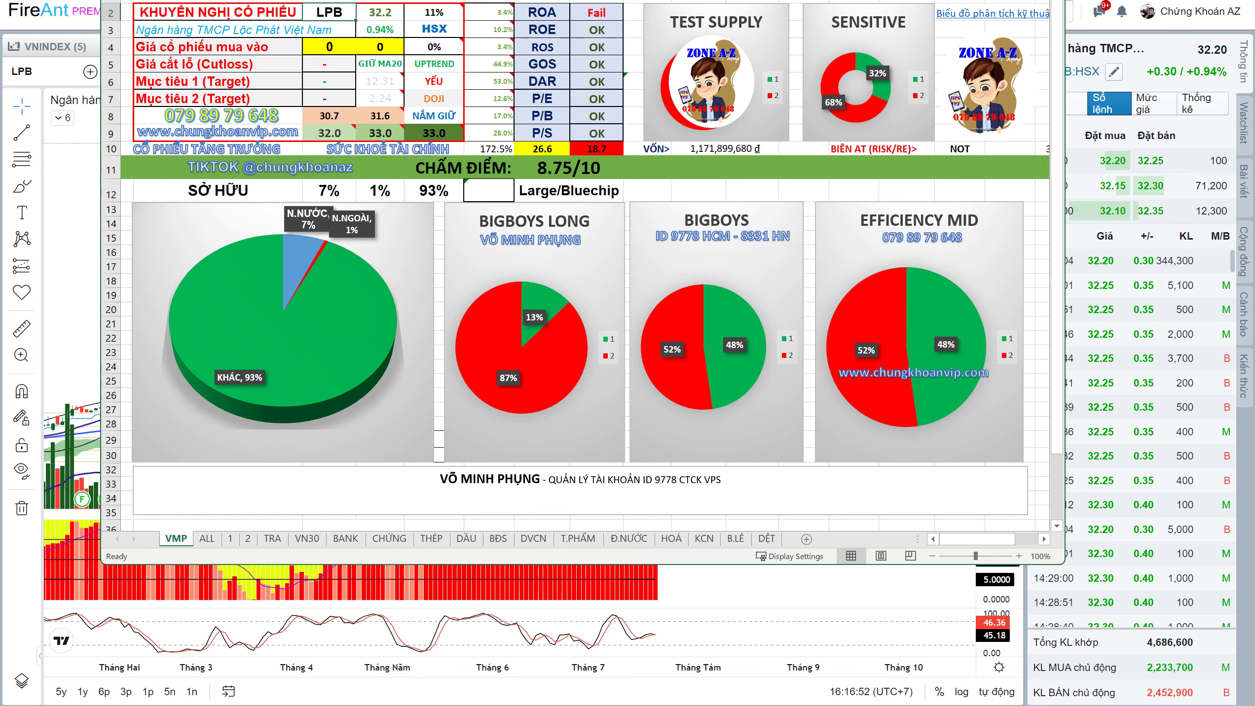
pyautogui.click(79, 665)
# Measure LPB's April–July rally of about 83% over 76 daily bars
pyautogui.scroll(-3, 437, 405)
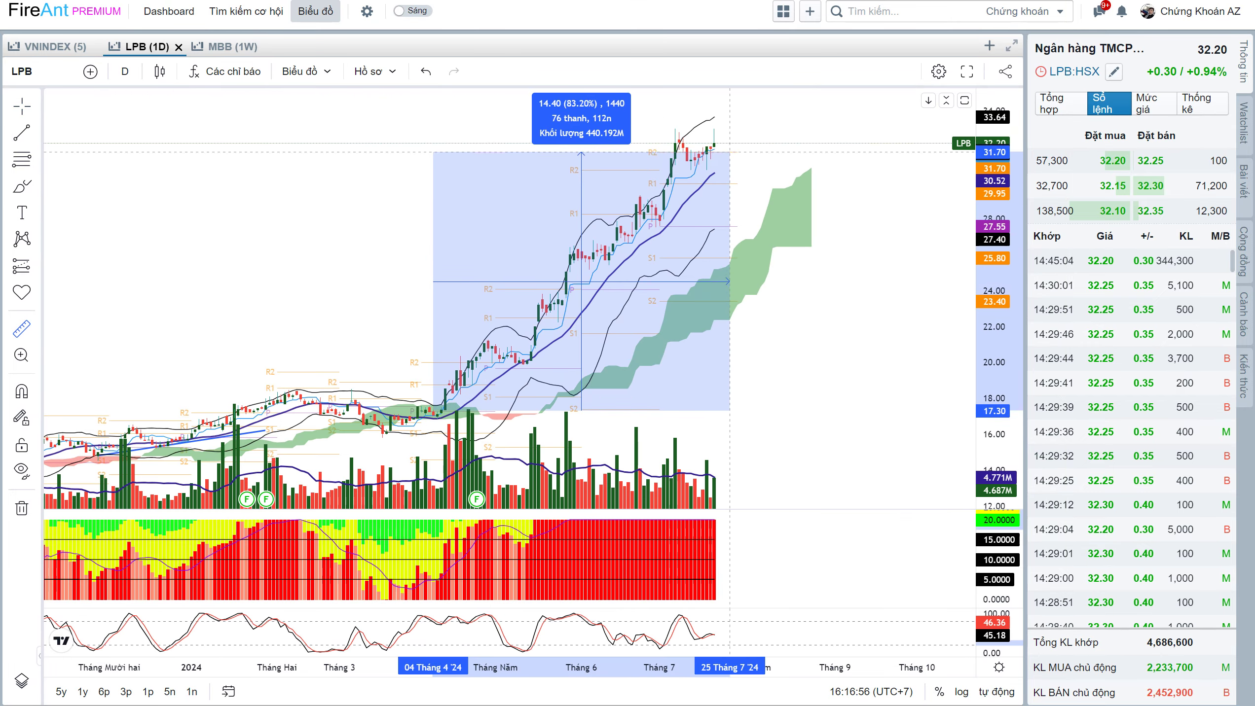
pyautogui.moveTo(437, 404); pyautogui.dragTo(660, 351)
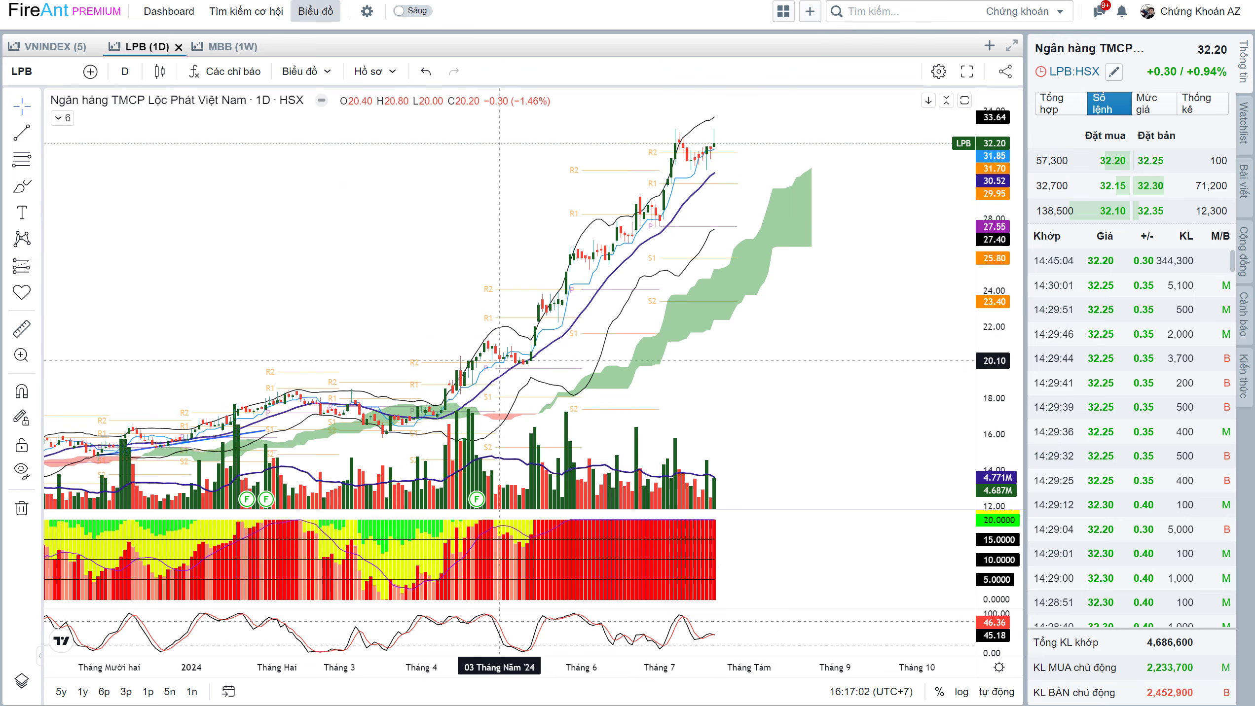
pyautogui.hotkey('alt', 'Tab')
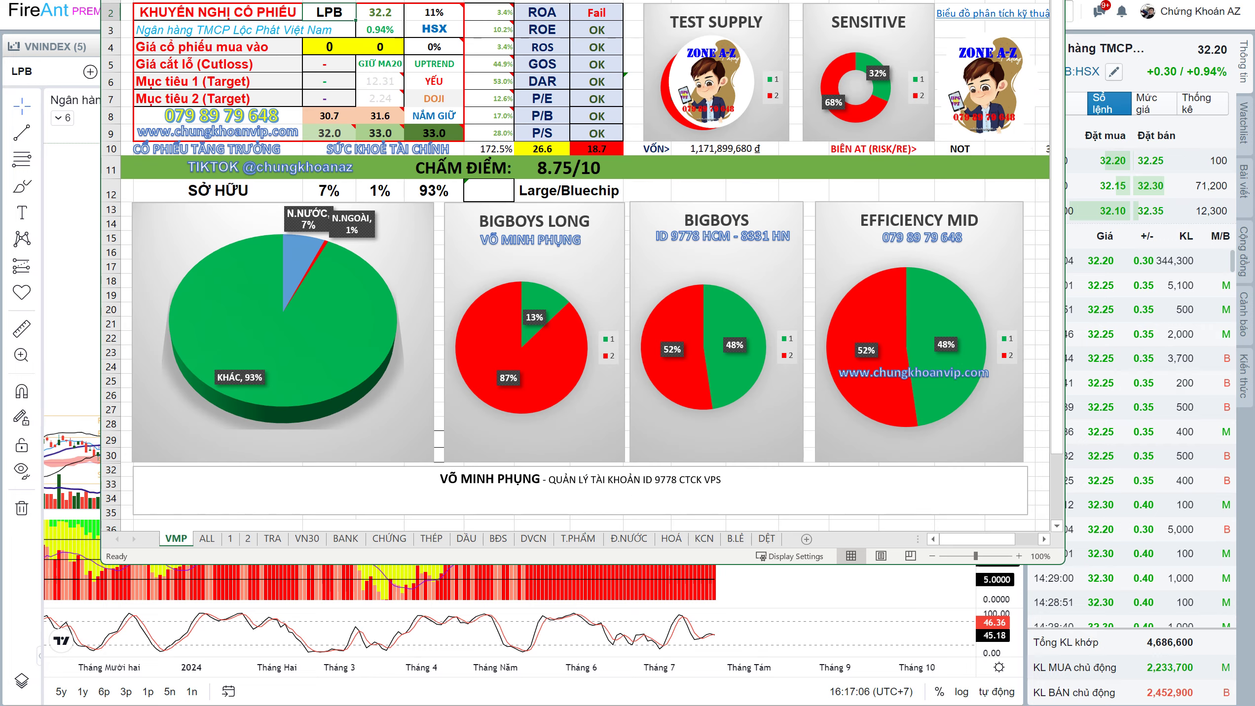
pyautogui.hotkey('alt', 'Tab')
pyautogui.moveTo(739, 217); pyautogui.dragTo(663, 217)
pyautogui.scroll(-3, 662, 216)
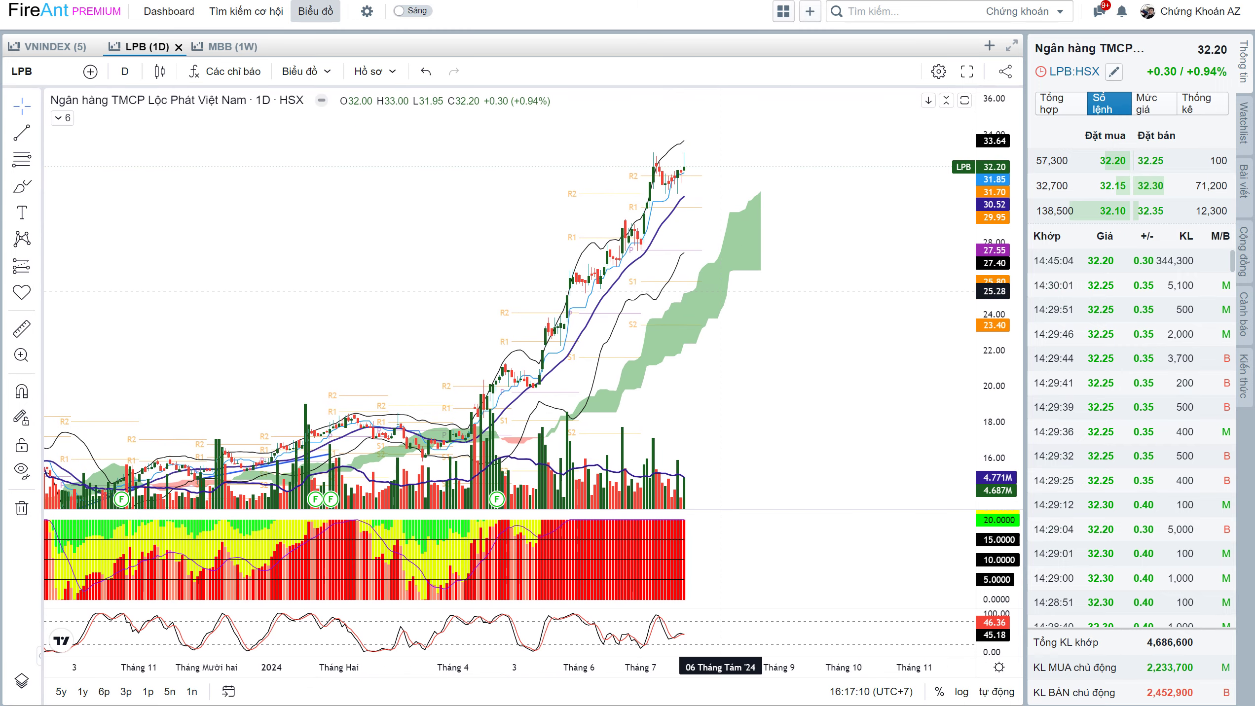
# Pan and zoom out the LPB daily HSX chart to view months of history up to its July peak
pyautogui.moveTo(719, 152); pyautogui.dragTo(718, 224)
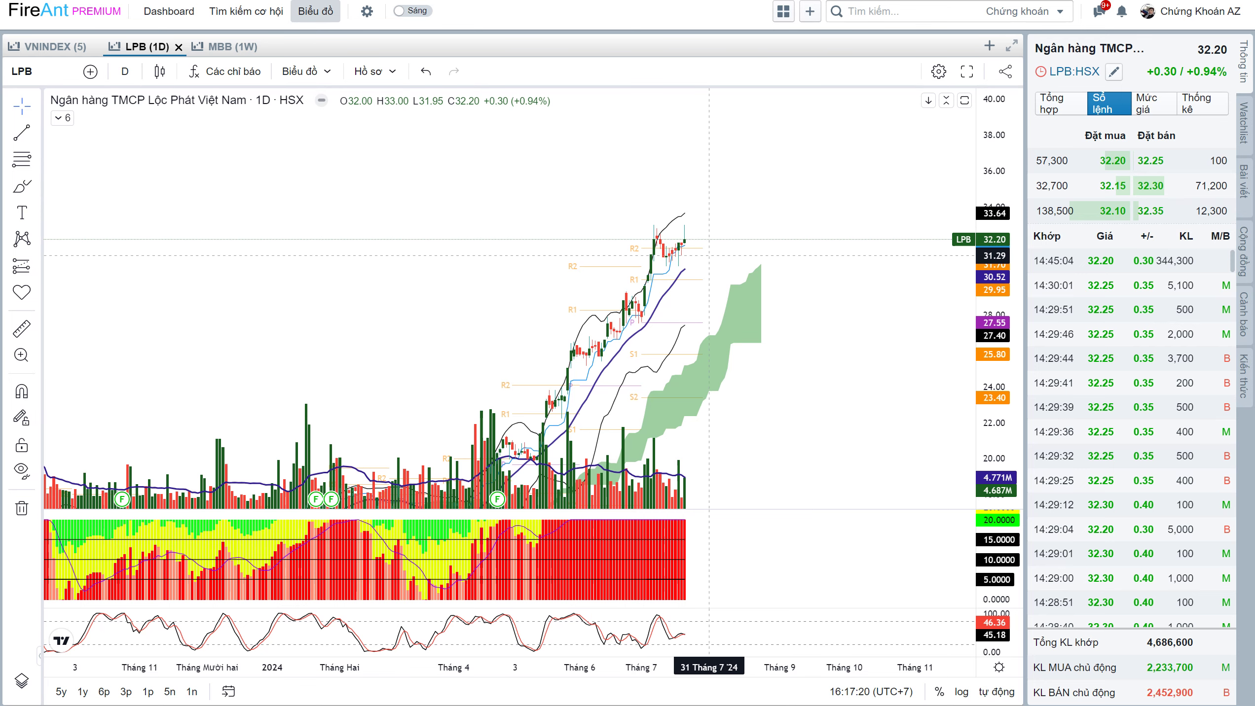
pyautogui.moveTo(706, 237); pyautogui.dragTo(704, 131)
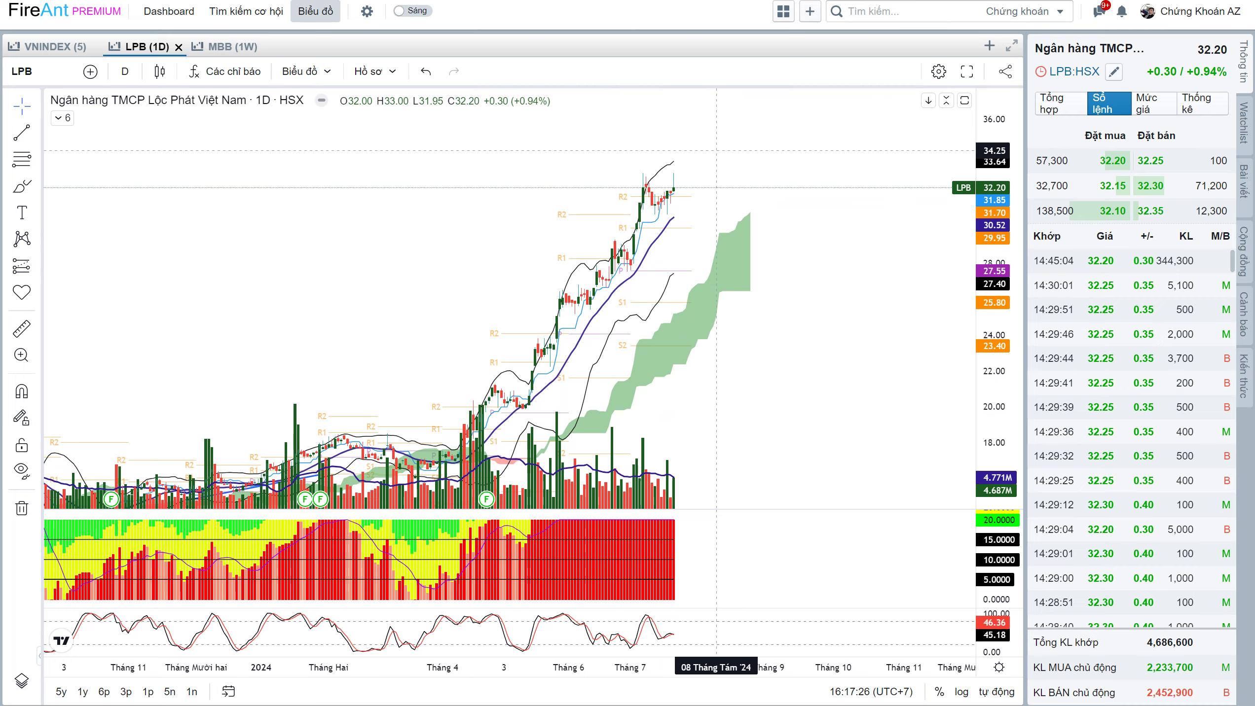
pyautogui.moveTo(628, 158); pyautogui.dragTo(640, 177)
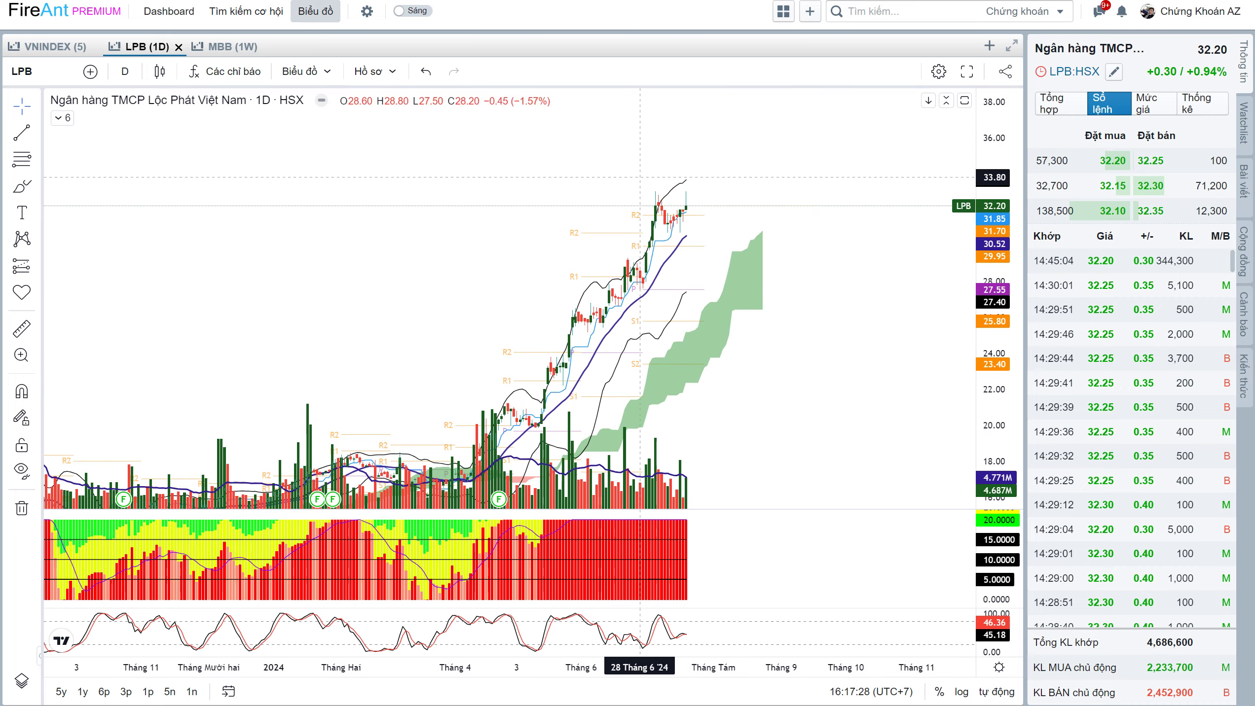
pyautogui.moveTo(748, 265)
pyautogui.mouseDown()
pyautogui.moveTo(653, 214)
pyautogui.moveTo(705, 174)
pyautogui.moveTo(733, 257)
pyautogui.moveTo(685, 293)
pyautogui.mouseUp()
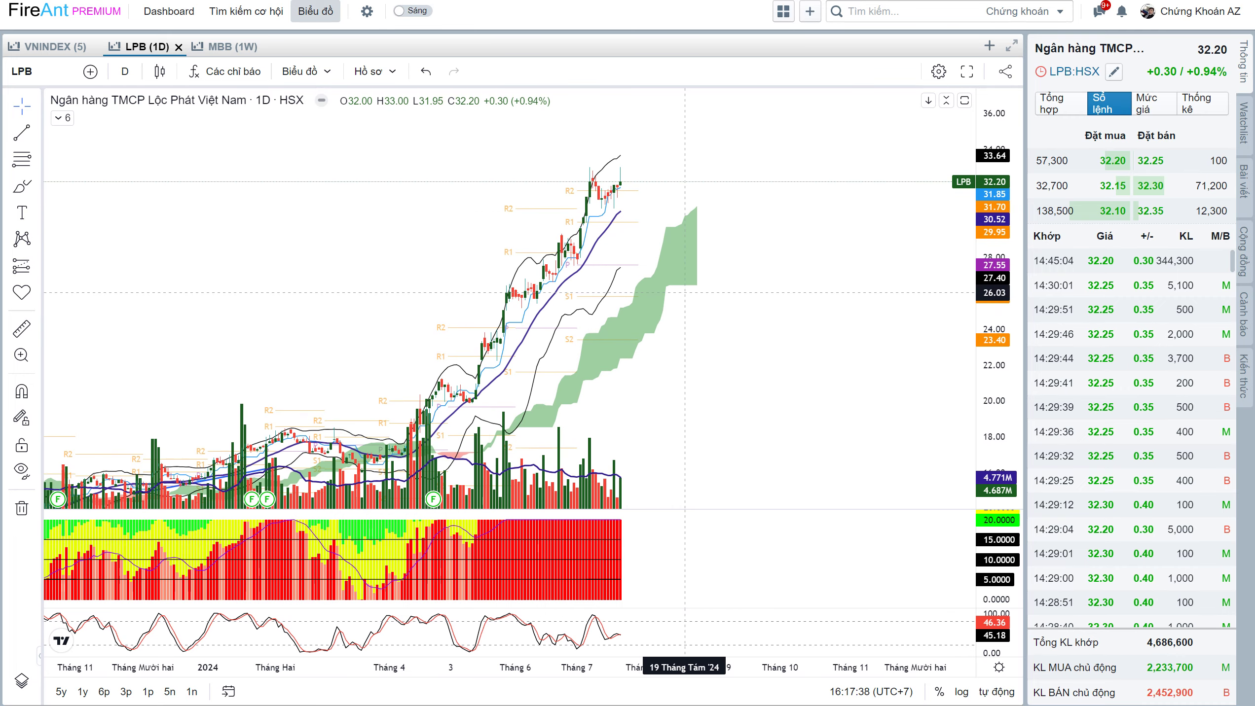
pyautogui.scroll(-3, 685, 293)
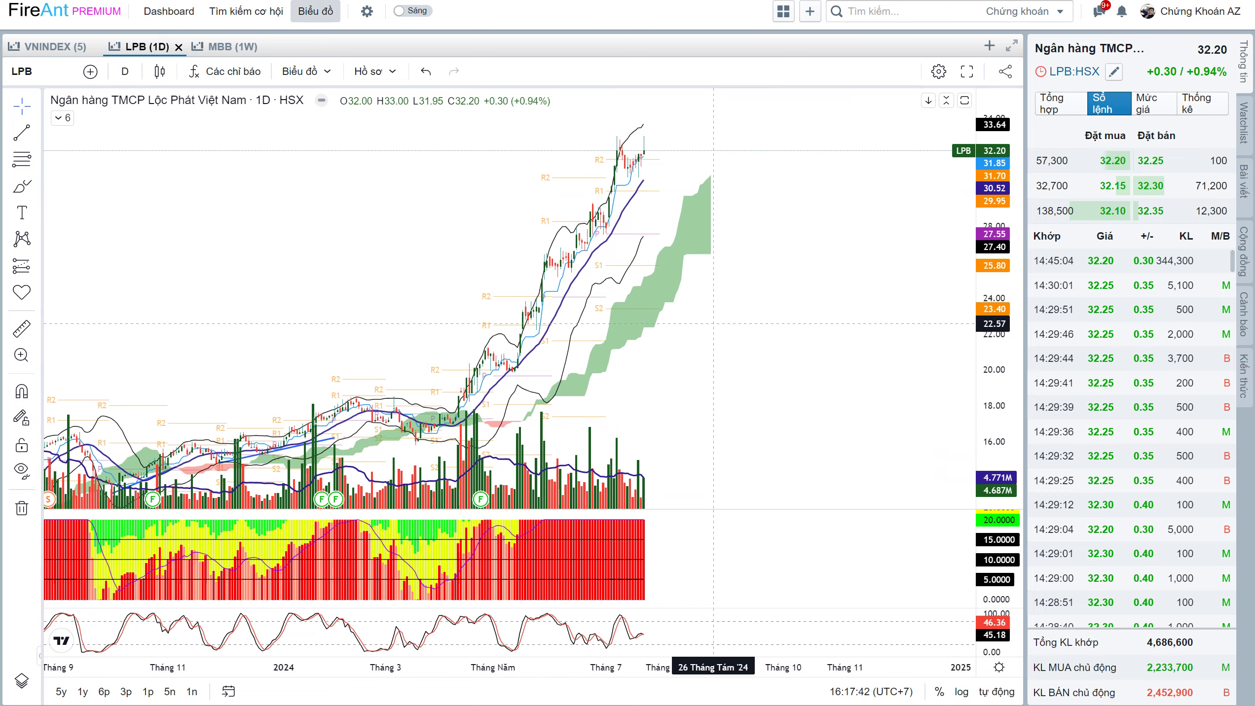
pyautogui.moveTo(711, 184); pyautogui.dragTo(726, 193)
pyautogui.scroll(-3, 726, 193)
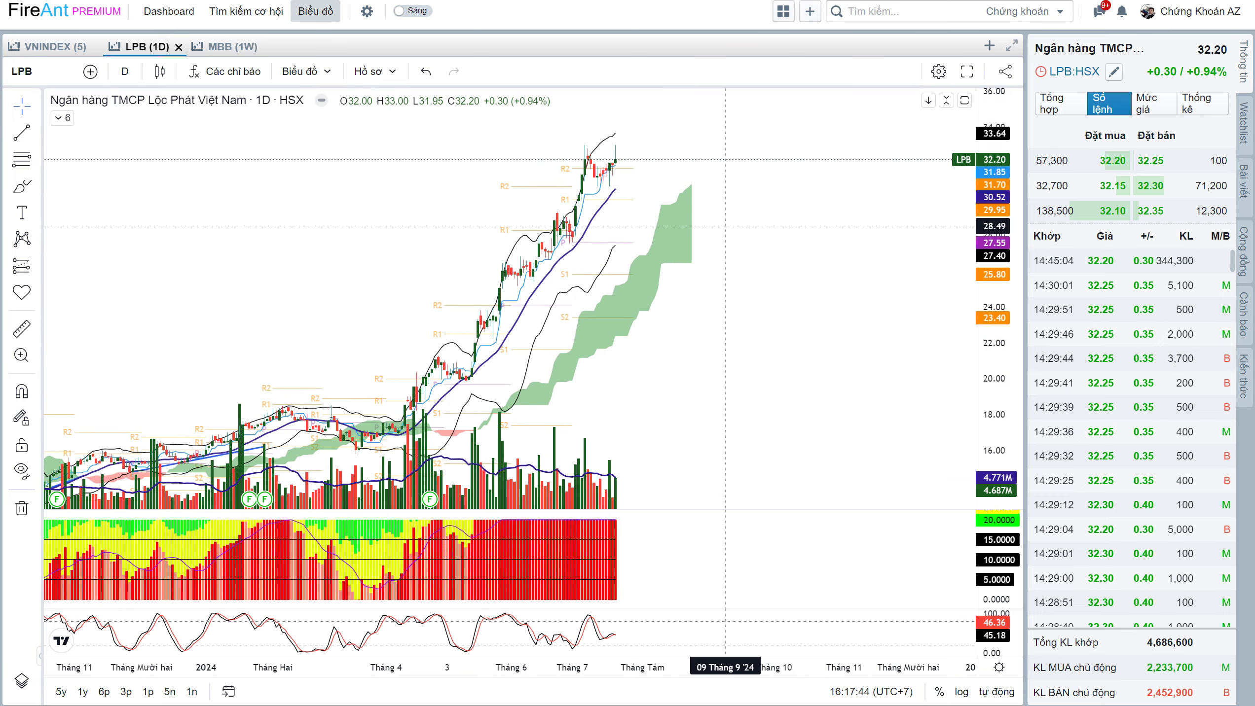